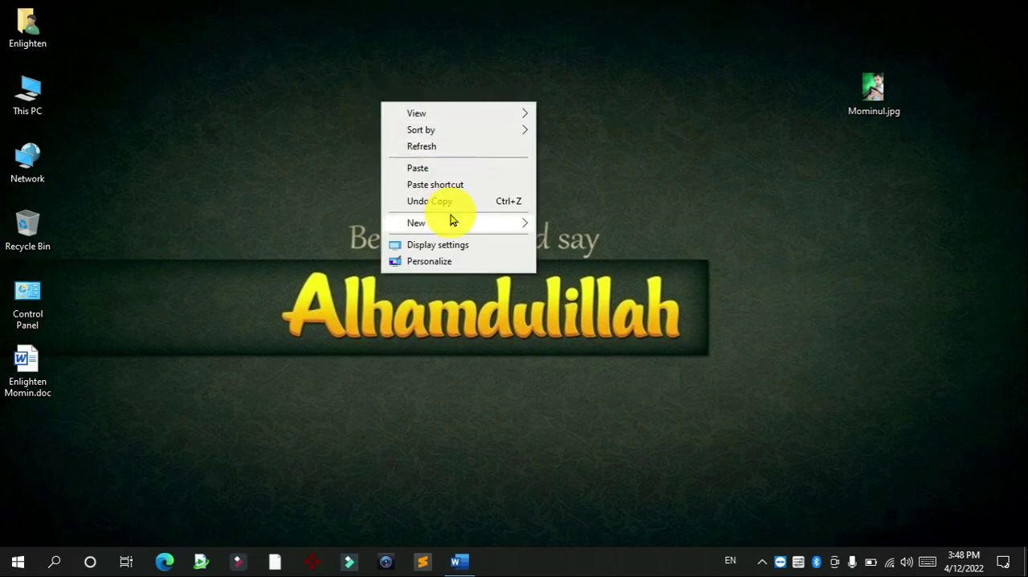
# Step: Create a new folder named Momin on the desktop and open it
pyautogui.moveTo(443, 227)
pyautogui.click(573, 228)
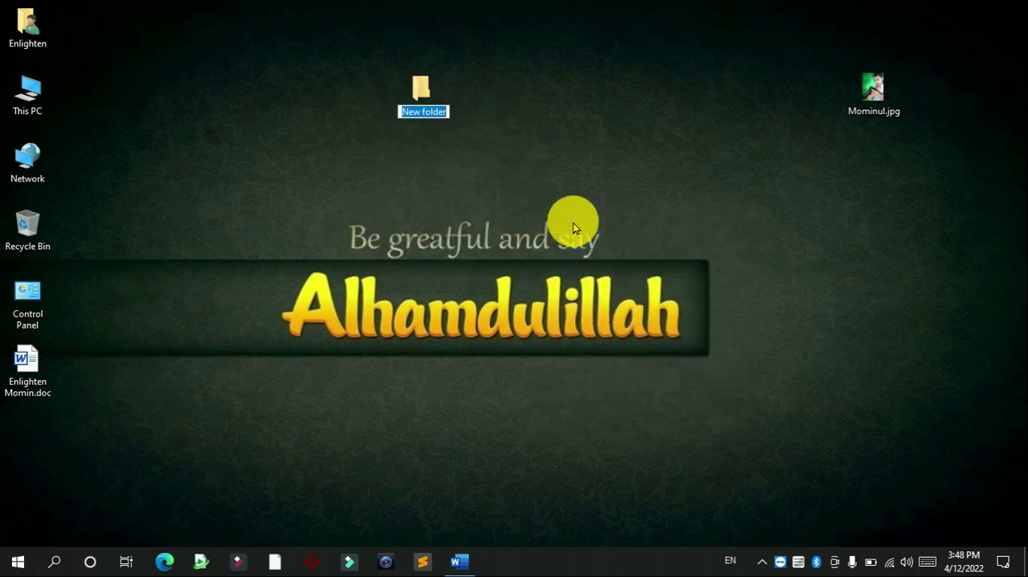
pyautogui.press('Return')
# Step: Create a new Word document in the Momin folder and name it Enlighten Momin
pyautogui.rightClick(485, 211)
pyautogui.moveTo(540, 394)
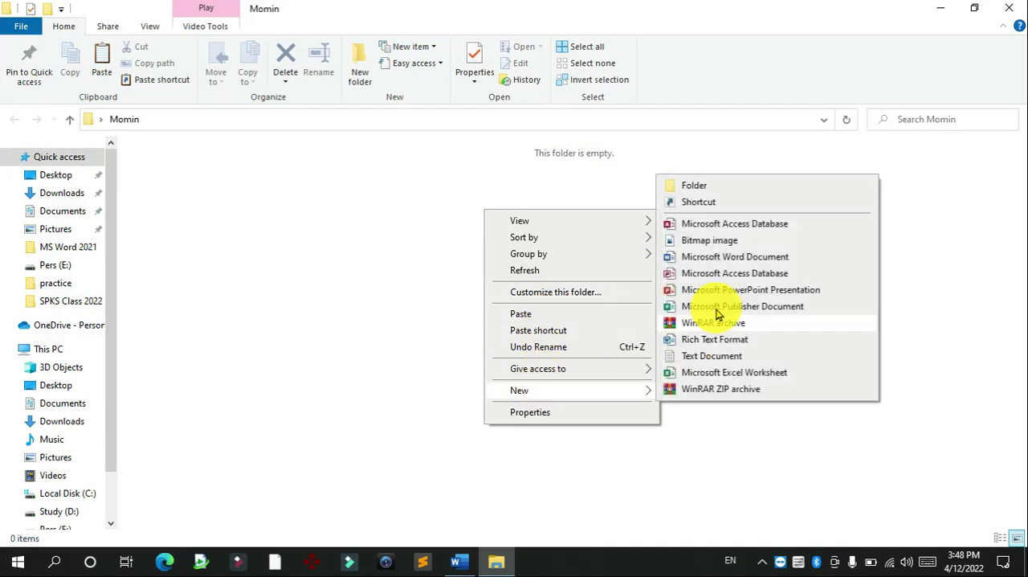
pyautogui.click(718, 260)
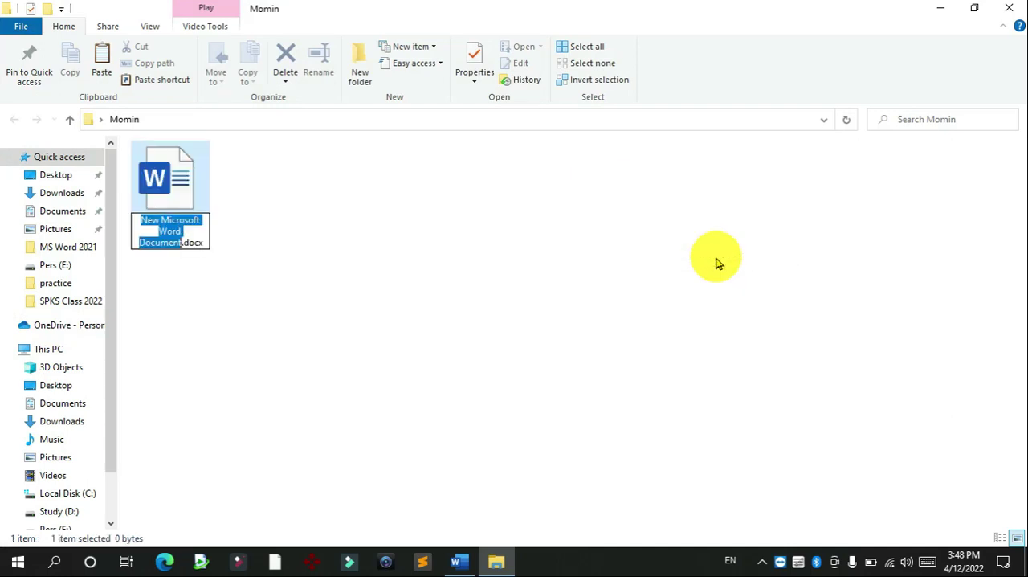
pyautogui.write('Enlighten Momin')
pyautogui.press('Return')
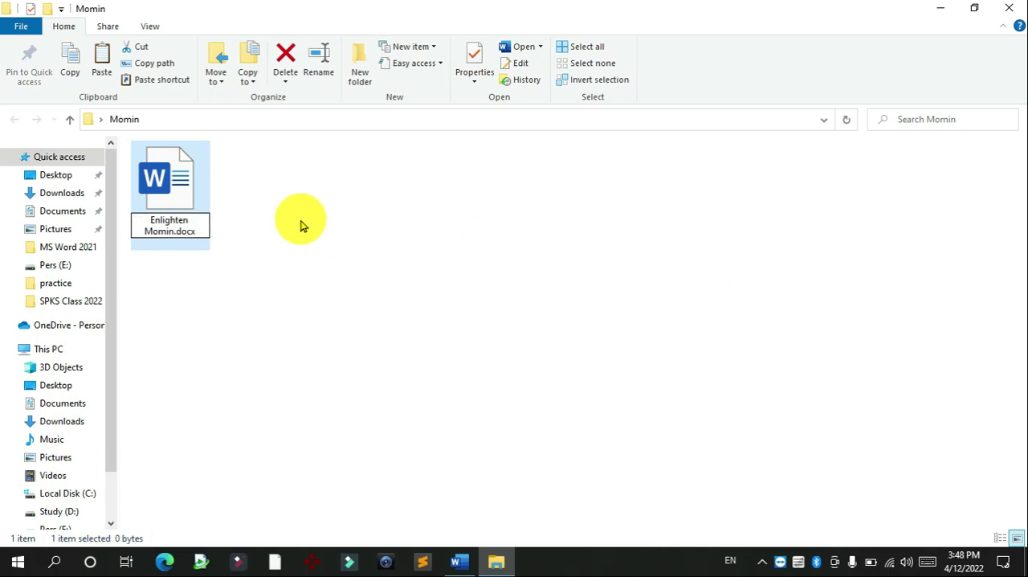
# Step: Open Enlighten Momin.docx in Word and dismiss the license notice
pyautogui.click(275, 220)
pyautogui.click(175, 198)
pyautogui.rightClick(175, 199)
pyautogui.click(225, 182)
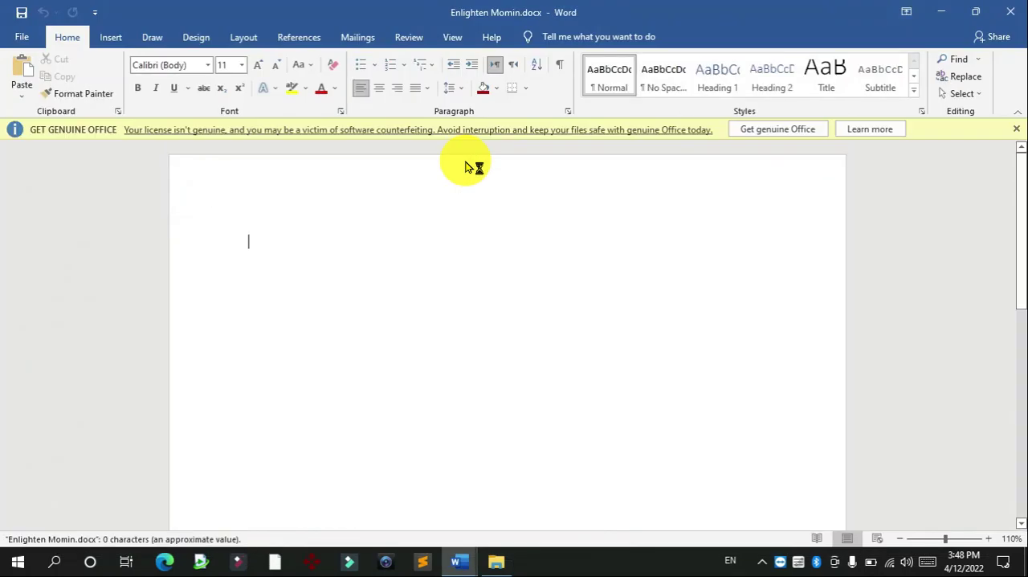
pyautogui.click(1014, 131)
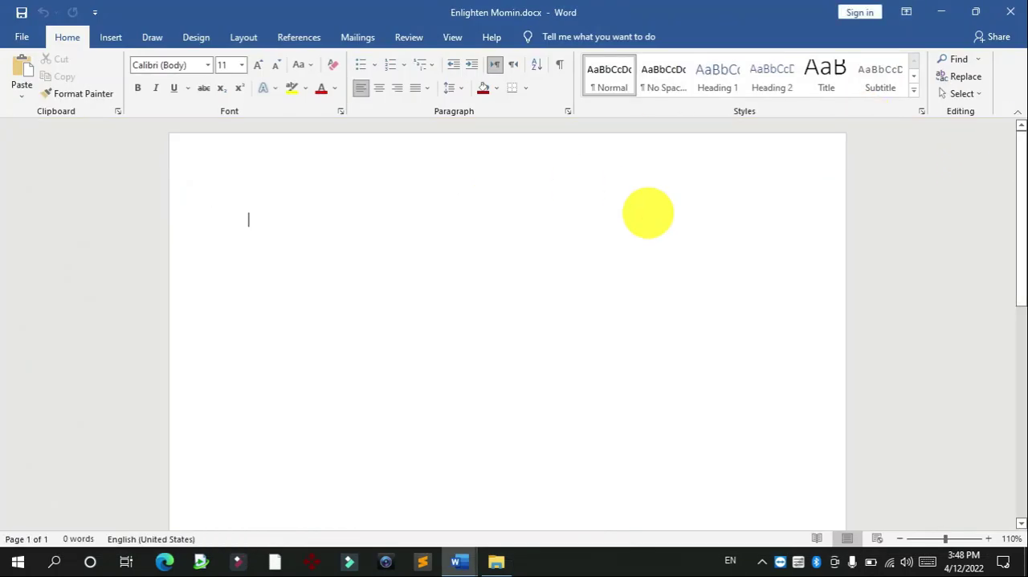
# Step: In the general save options for a Save As, enter a password to open and a password to modify the document
pyautogui.click(18, 39)
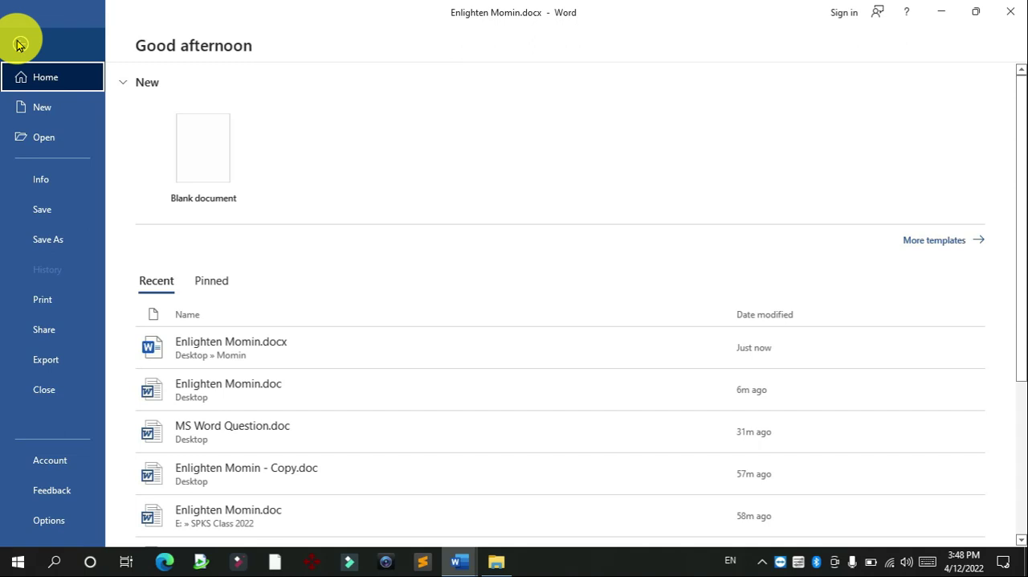
pyautogui.click(52, 238)
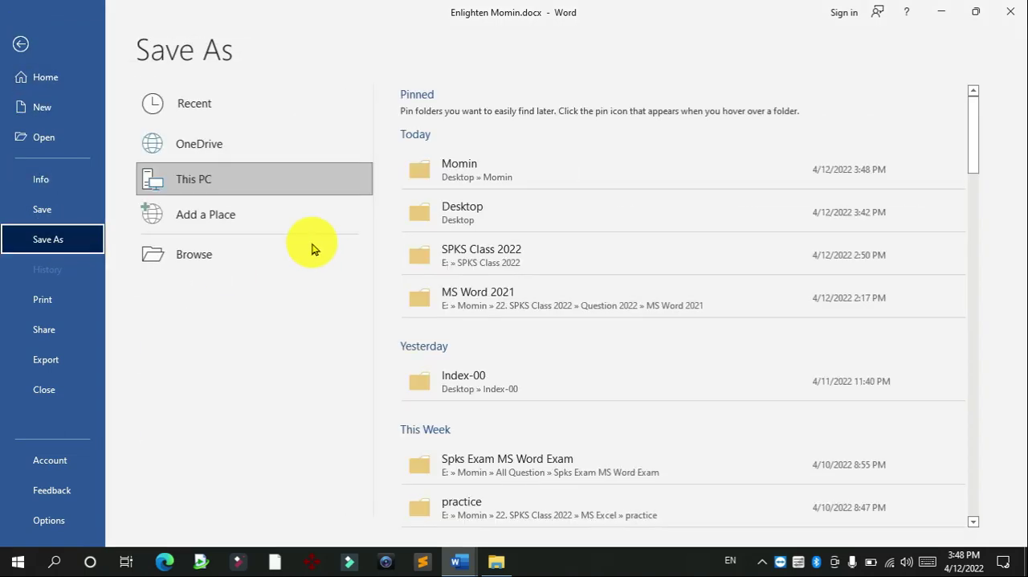
pyautogui.click(225, 268)
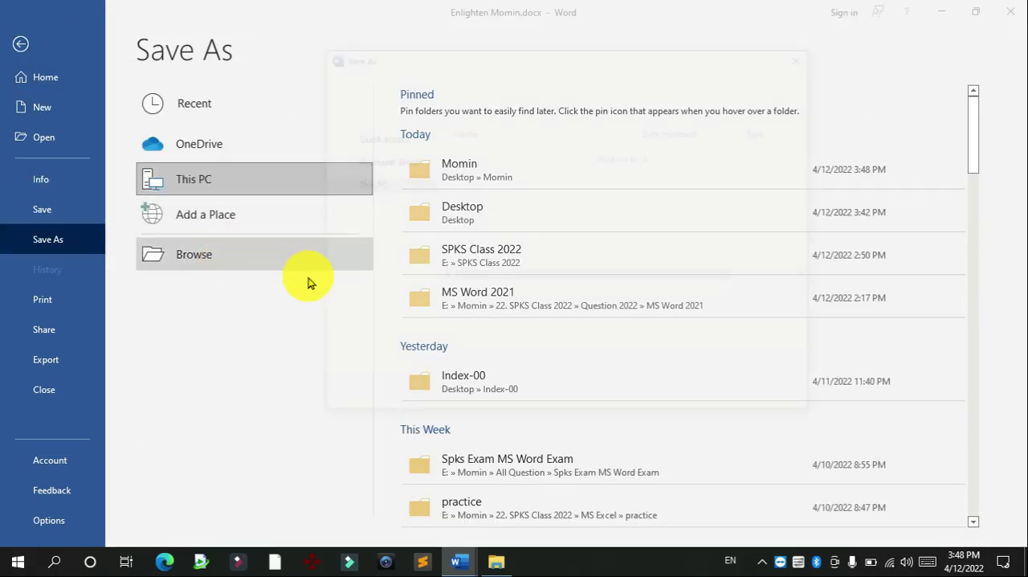
pyautogui.click(624, 398)
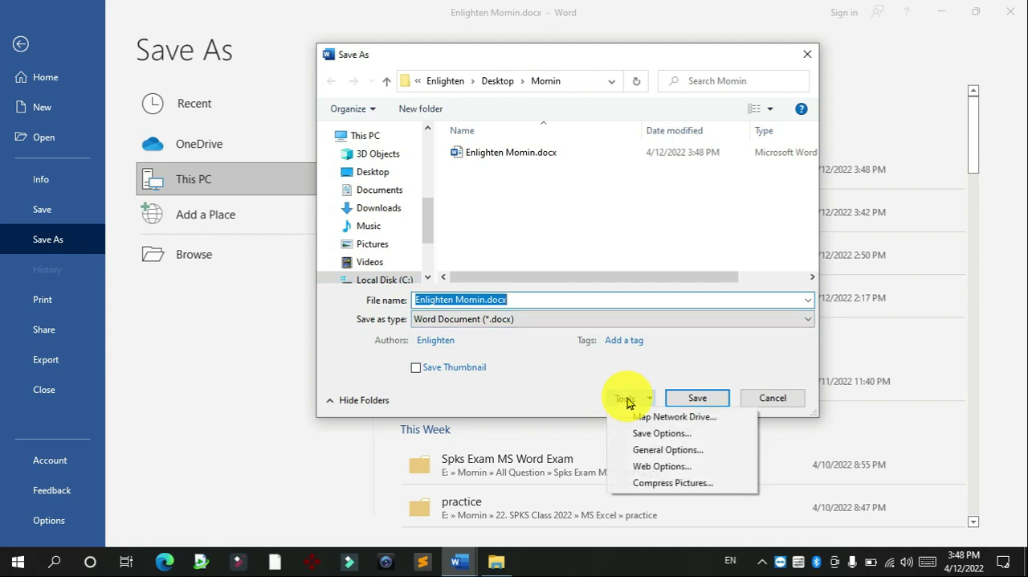
pyautogui.click(647, 450)
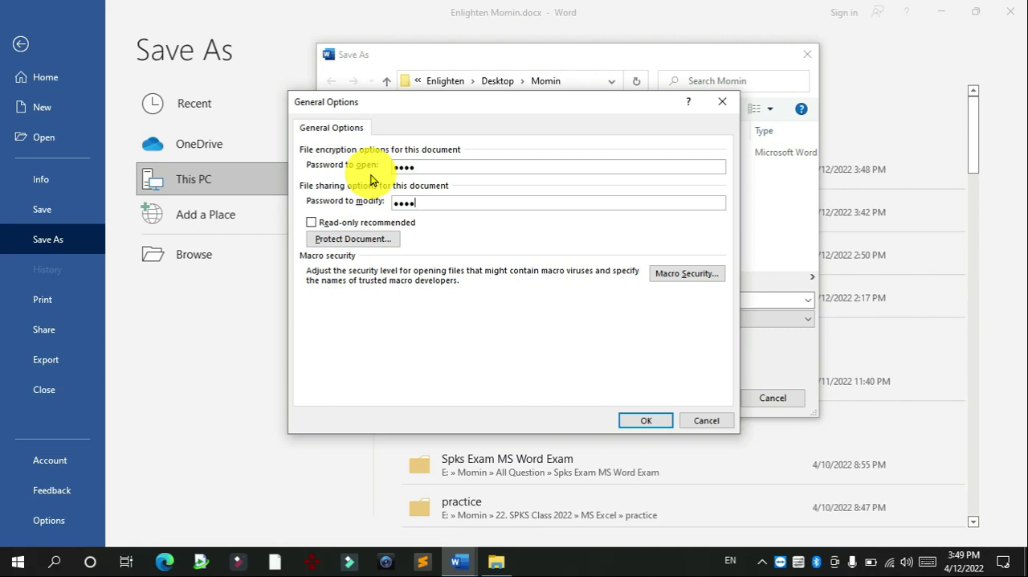
pyautogui.click(642, 417)
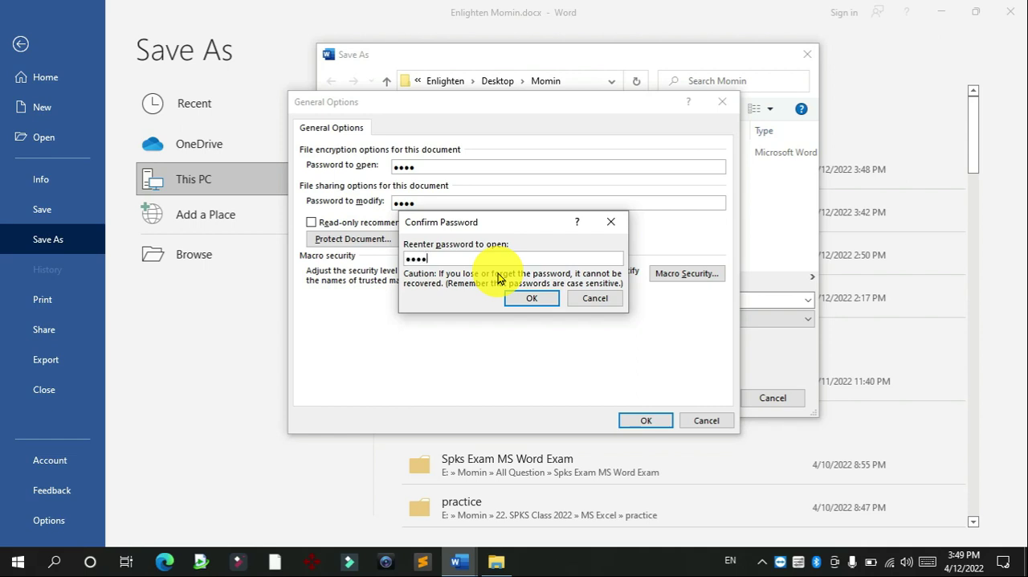
# Step: Re-enter the open and modify passwords to confirm them and save Enlighten Momin.docx in the Momin folder
pyautogui.click(532, 299)
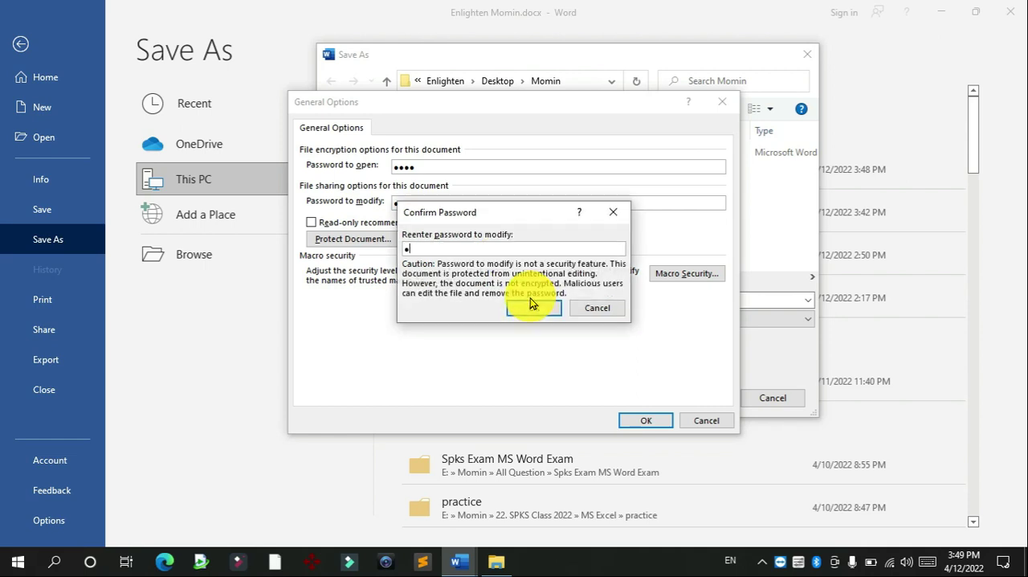
pyautogui.click(534, 308)
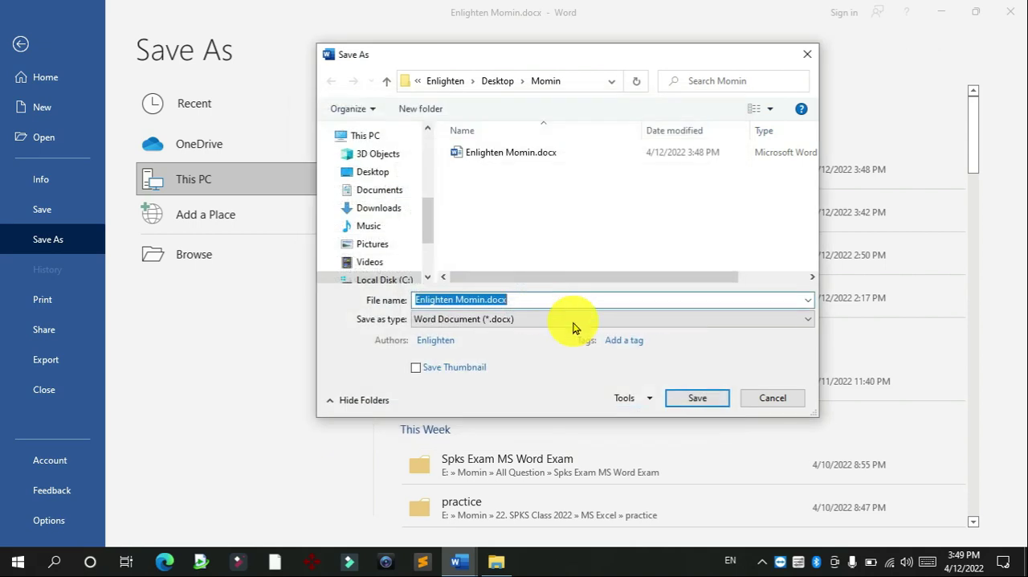
pyautogui.click(675, 397)
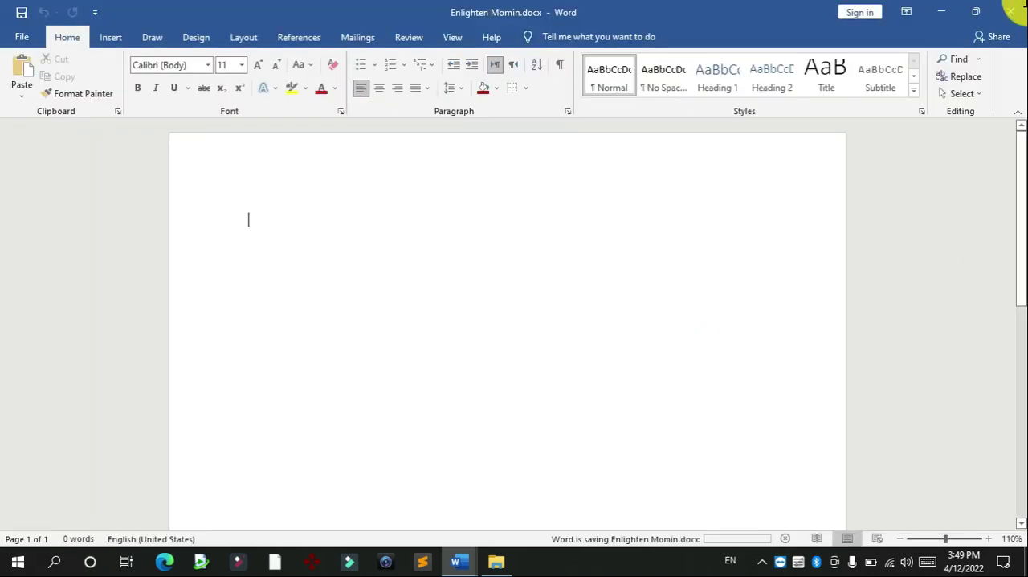
# Step: Close and reopen Enlighten Momin.docx, entering its open and modify passwords, and dismiss the license notice
pyautogui.click(1010, 12)
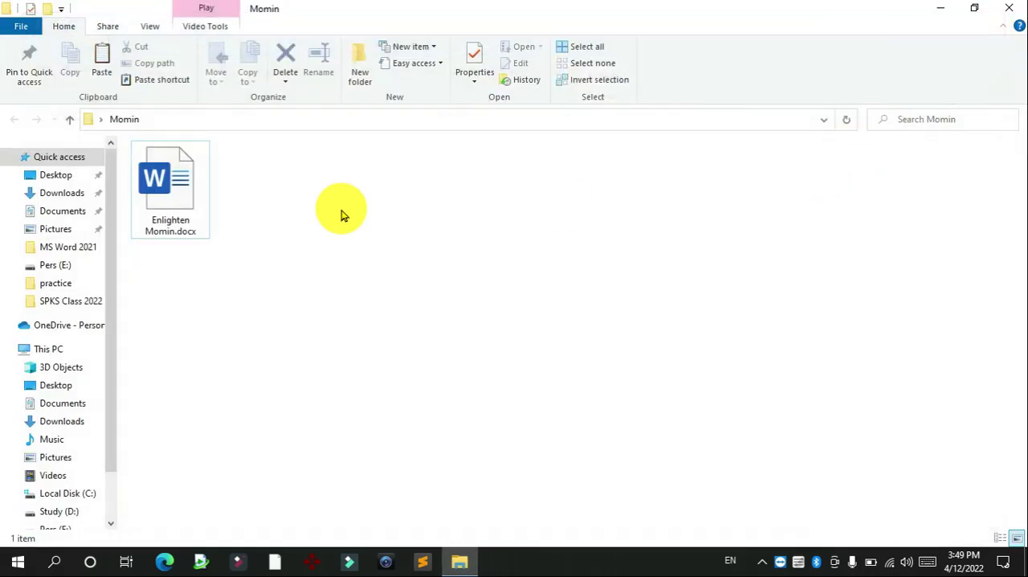
pyautogui.doubleClick(177, 189)
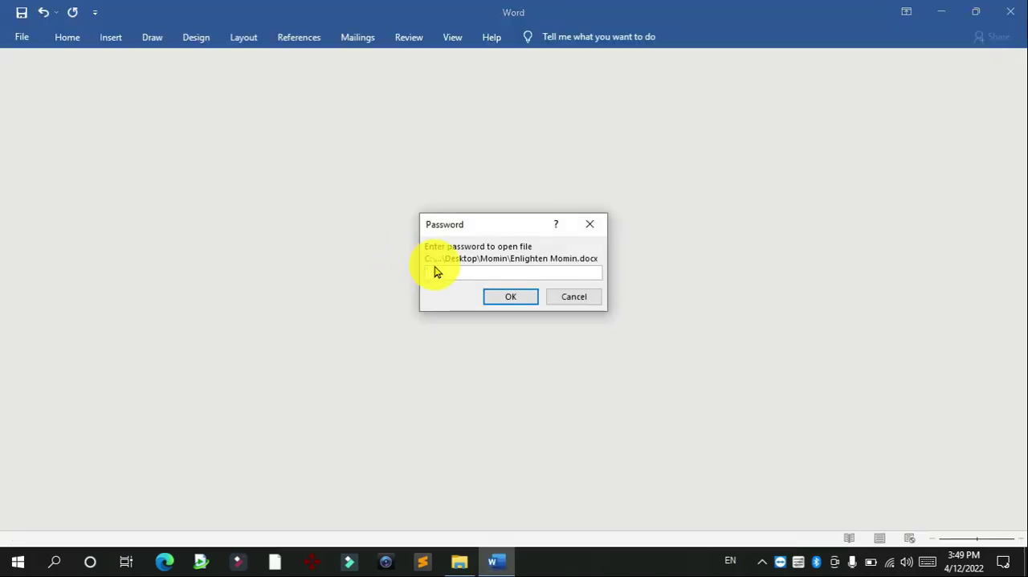
pyautogui.press('Return')
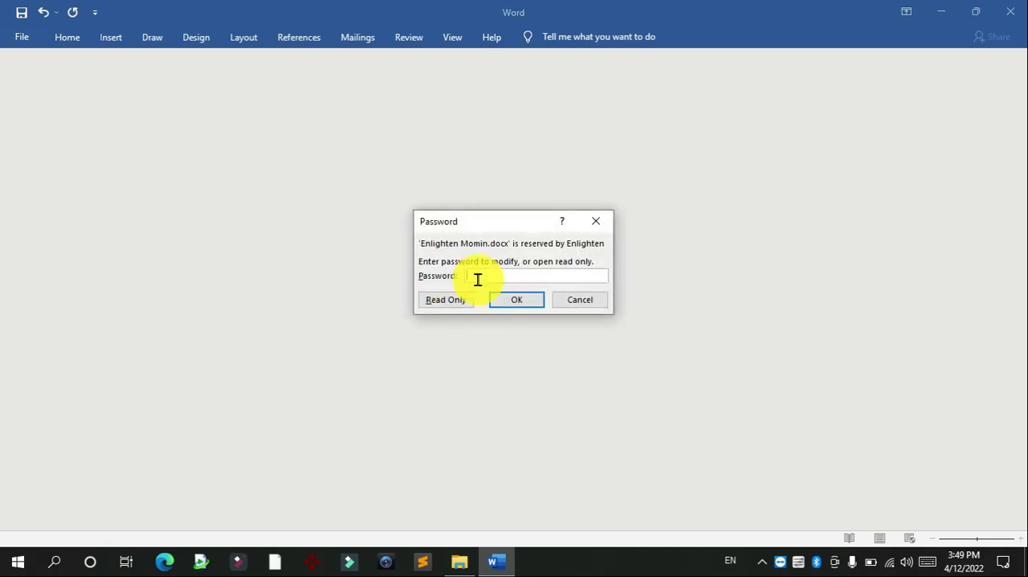
pyautogui.press('Return')
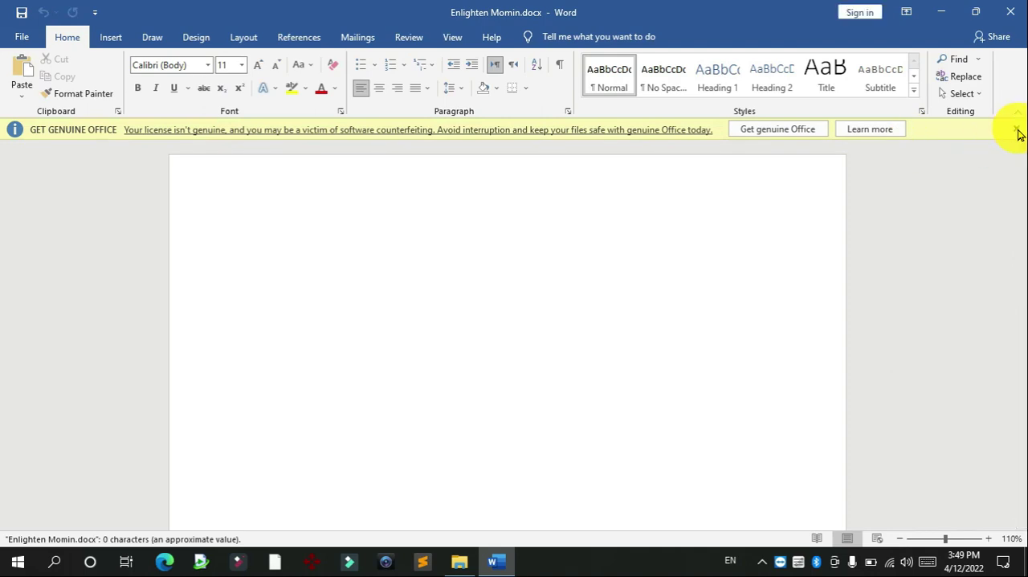
pyautogui.click(1016, 129)
# Step: Clear both the password to open and the password to modify in the general save options, and save the document again
pyautogui.click(22, 37)
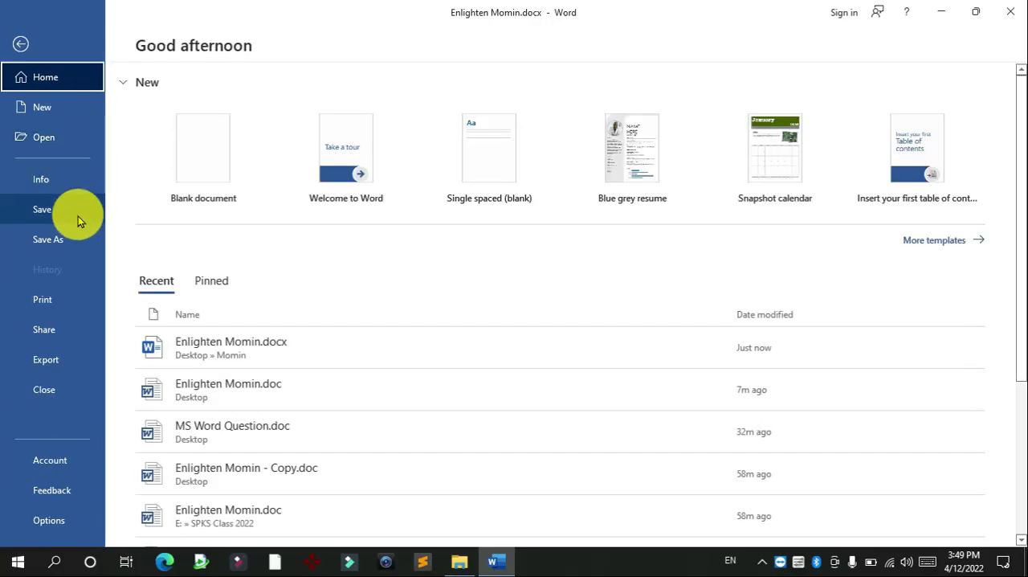
pyautogui.click(66, 238)
pyautogui.click(201, 256)
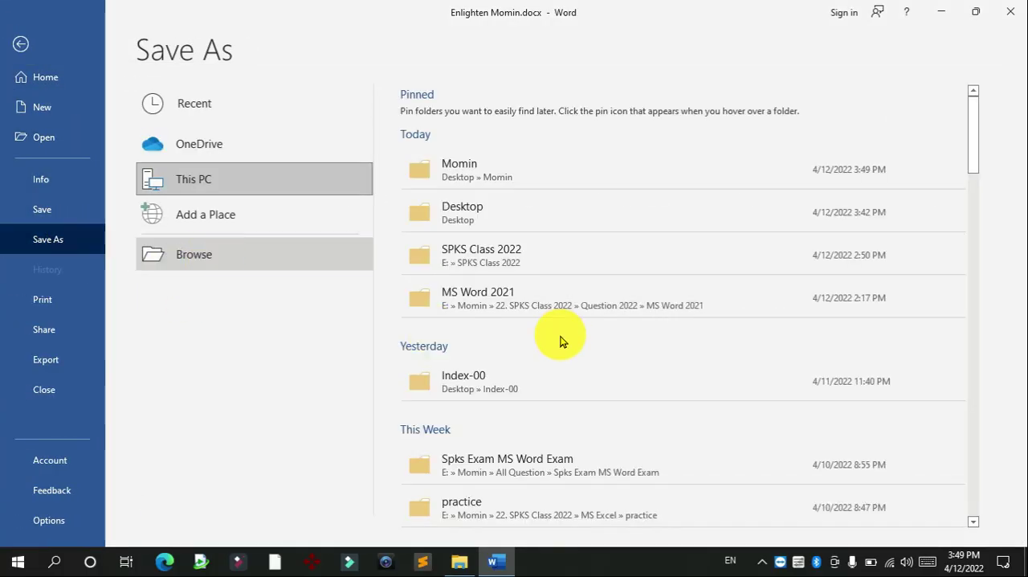
pyautogui.click(632, 403)
pyautogui.click(662, 452)
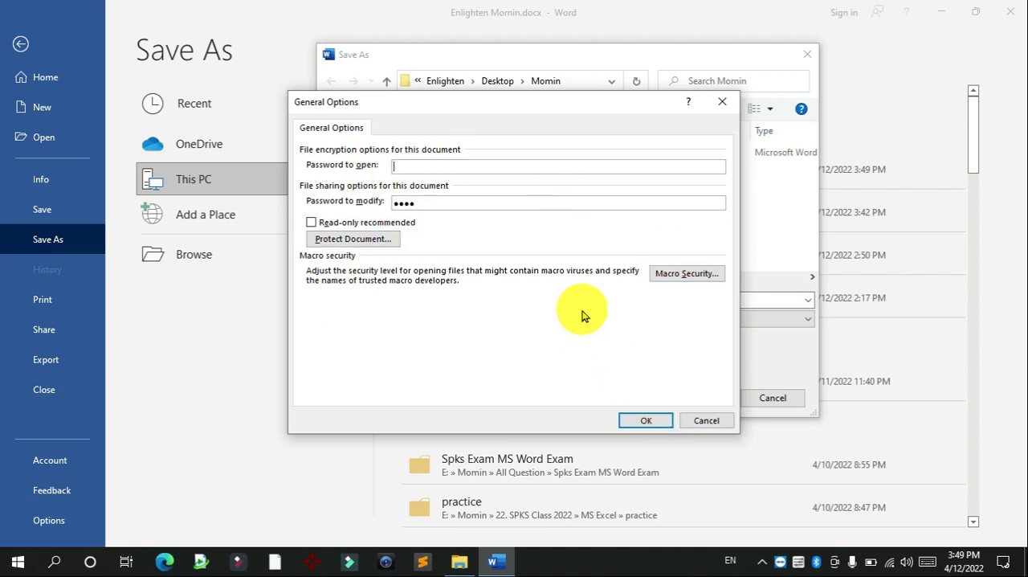
pyautogui.moveTo(420, 201); pyautogui.dragTo(375, 211)
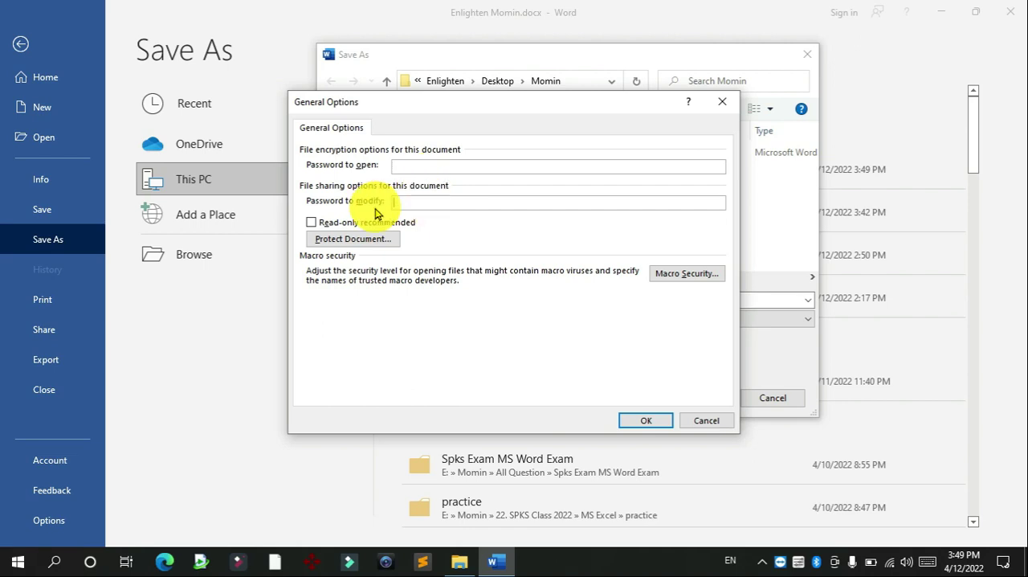
pyautogui.click(625, 420)
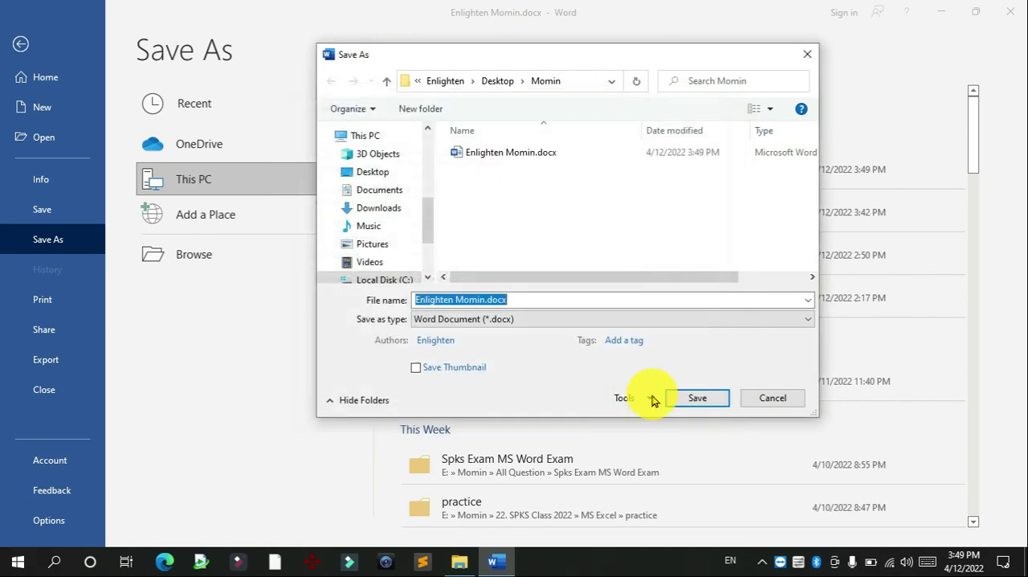
pyautogui.click(696, 397)
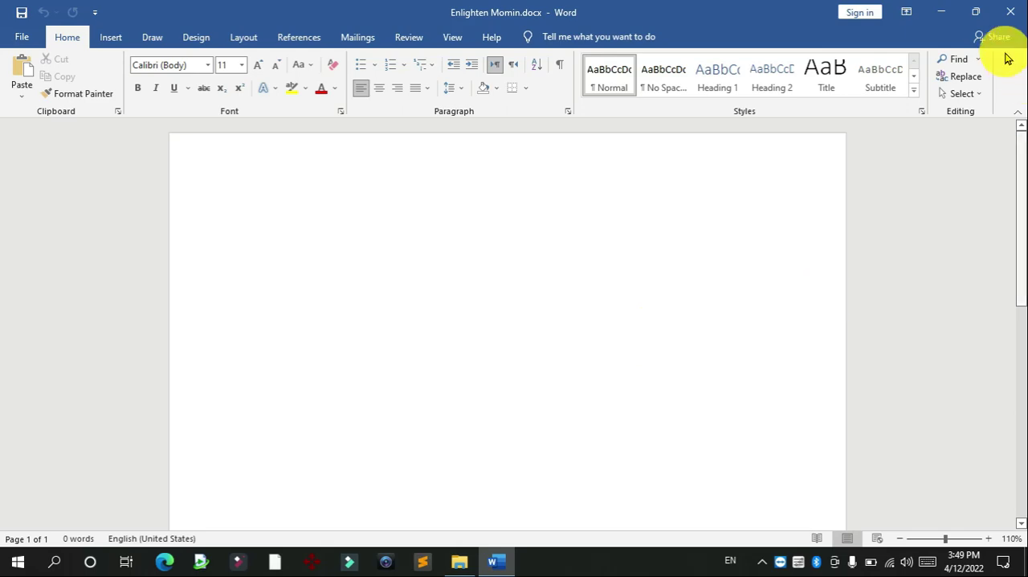
# Step: Close the folder window, open Enlighten Momin.doc from the desktop to read the exam's page setup requirements, and return to the blank document
pyautogui.click(941, 11)
pyautogui.click(1011, 9)
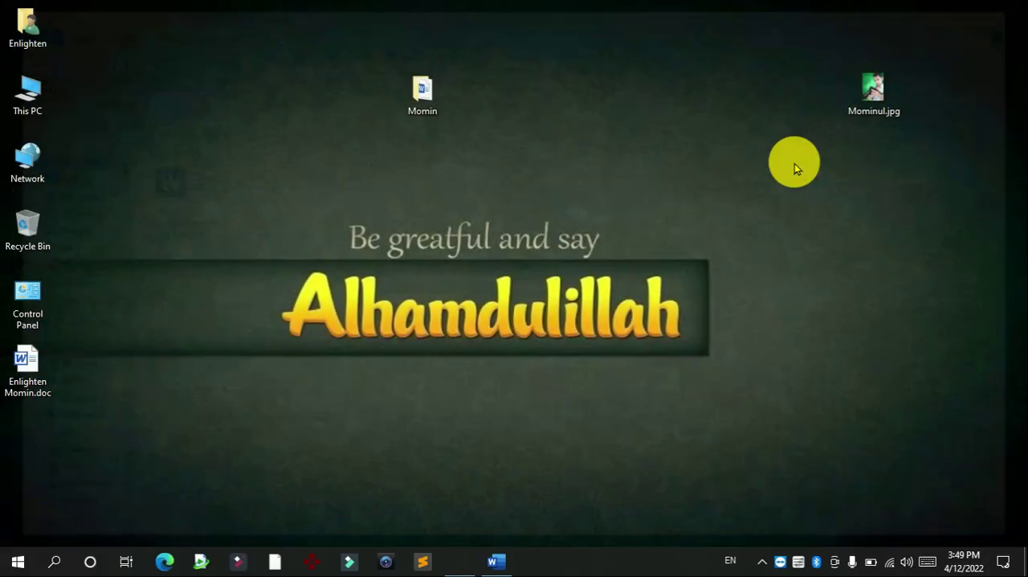
pyautogui.doubleClick(31, 366)
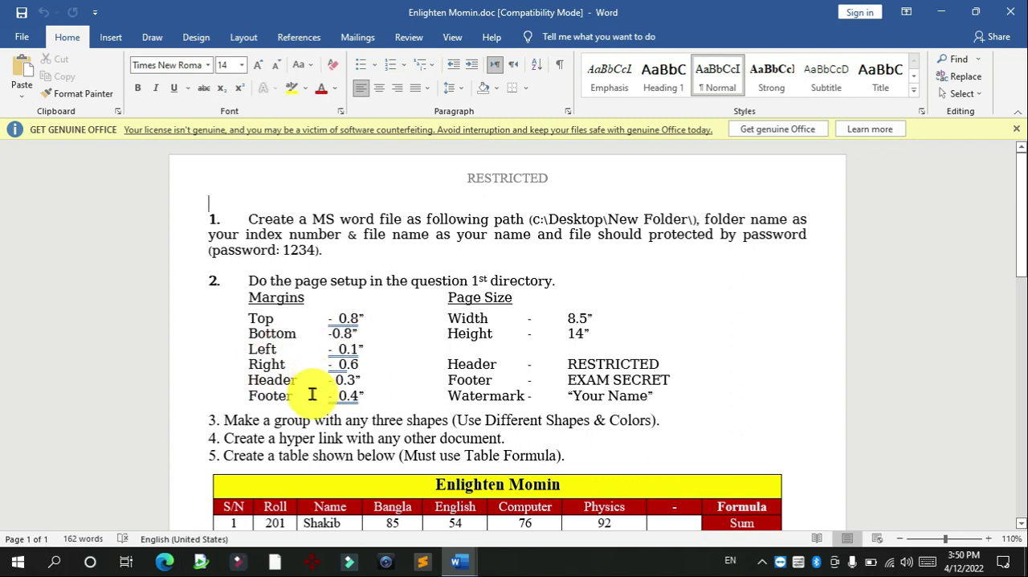
pyautogui.click(952, 14)
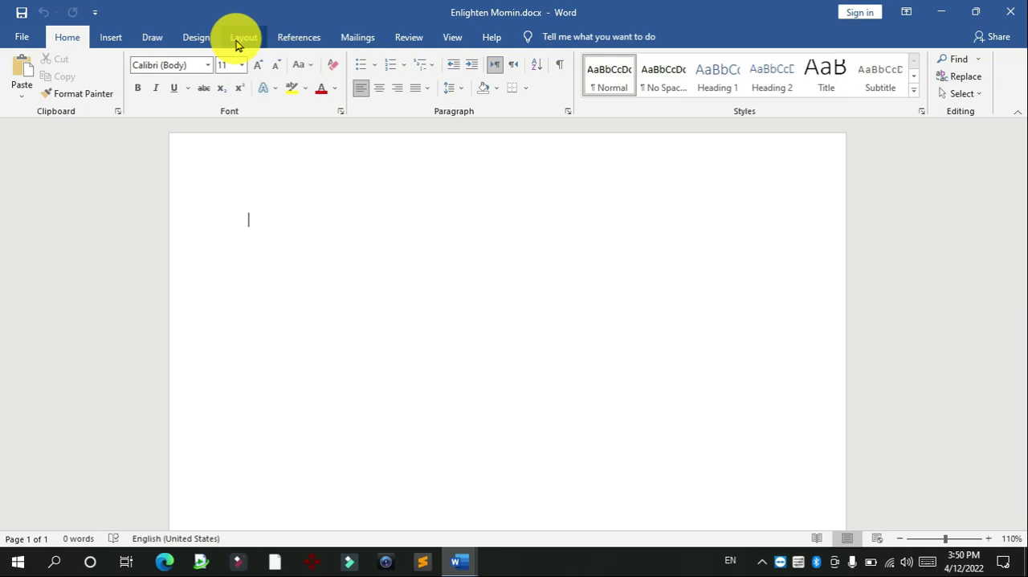
# Step: In the page setup of the blank document, set the top and bottom margins to 0.8"
pyautogui.click(241, 38)
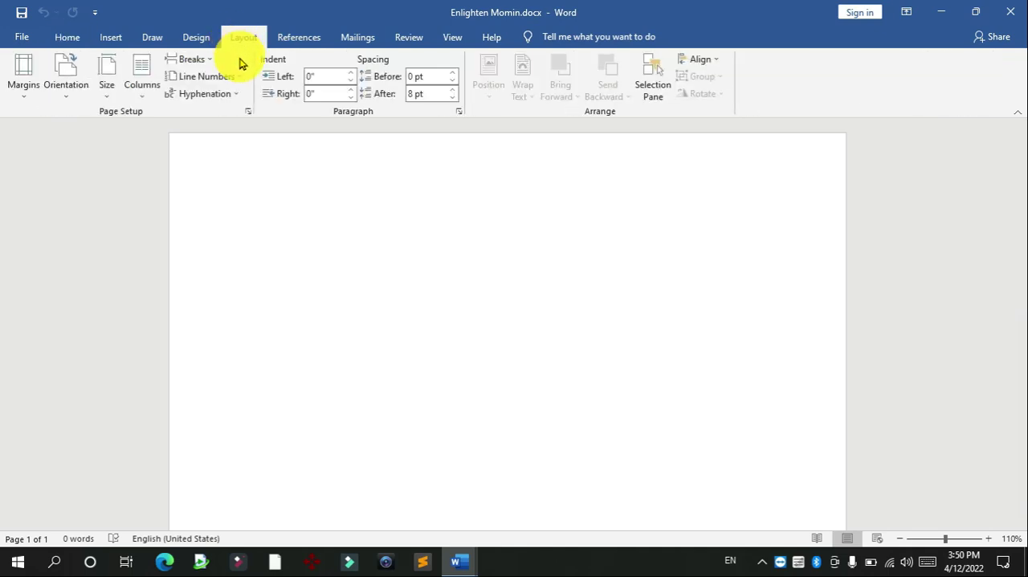
pyautogui.click(248, 111)
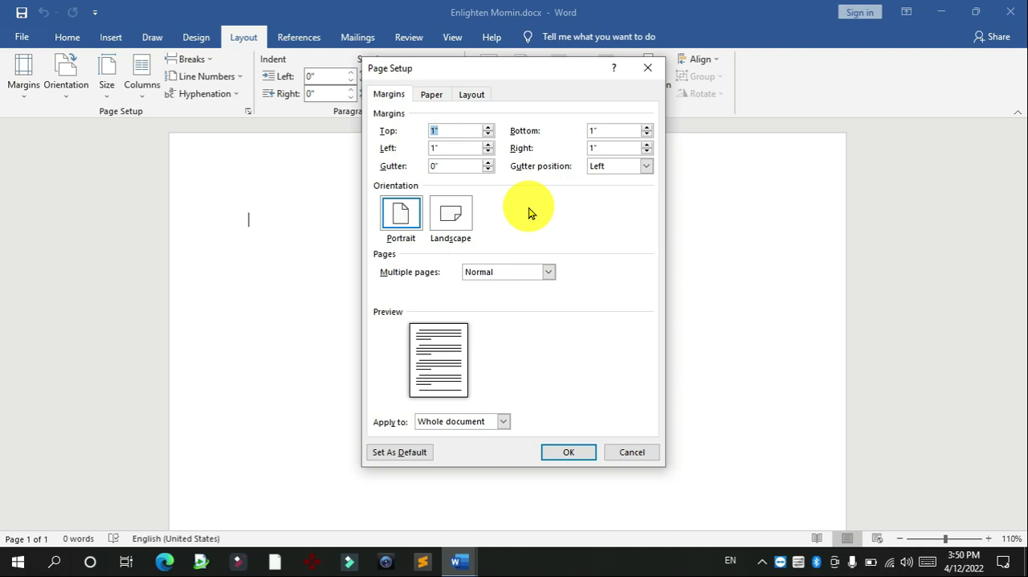
pyautogui.click(487, 134)
pyautogui.click(486, 134)
pyautogui.click(487, 134)
pyautogui.click(488, 128)
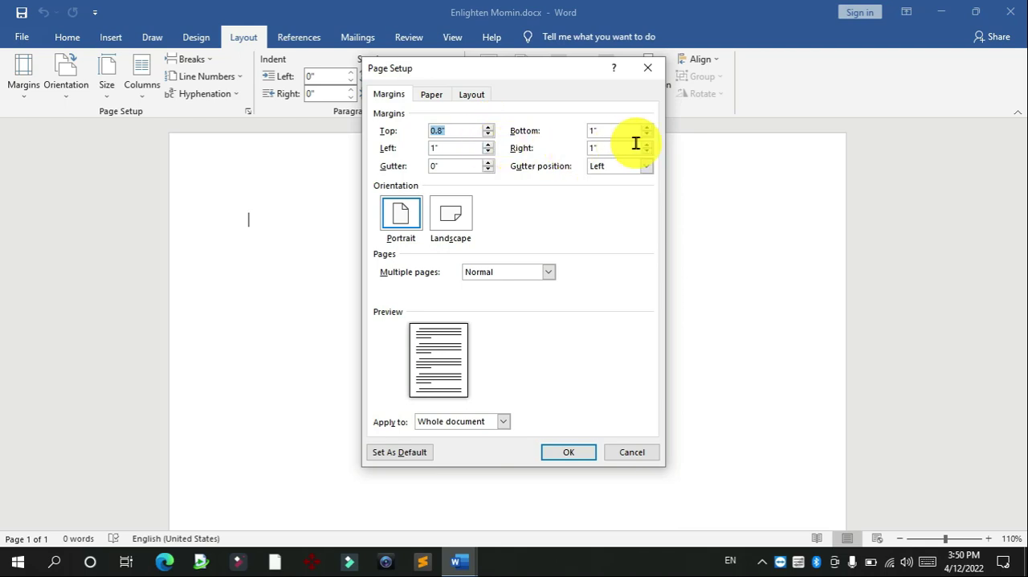
# Step: Set the right margin to 0.8" and apply landscape orientation to the whole document
pyautogui.click(488, 145)
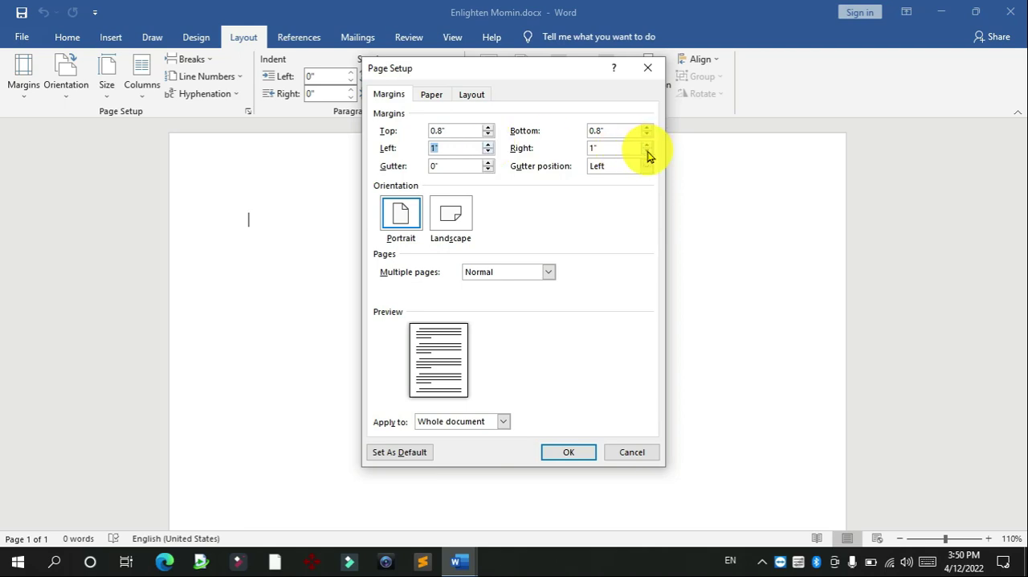
pyautogui.click(646, 153)
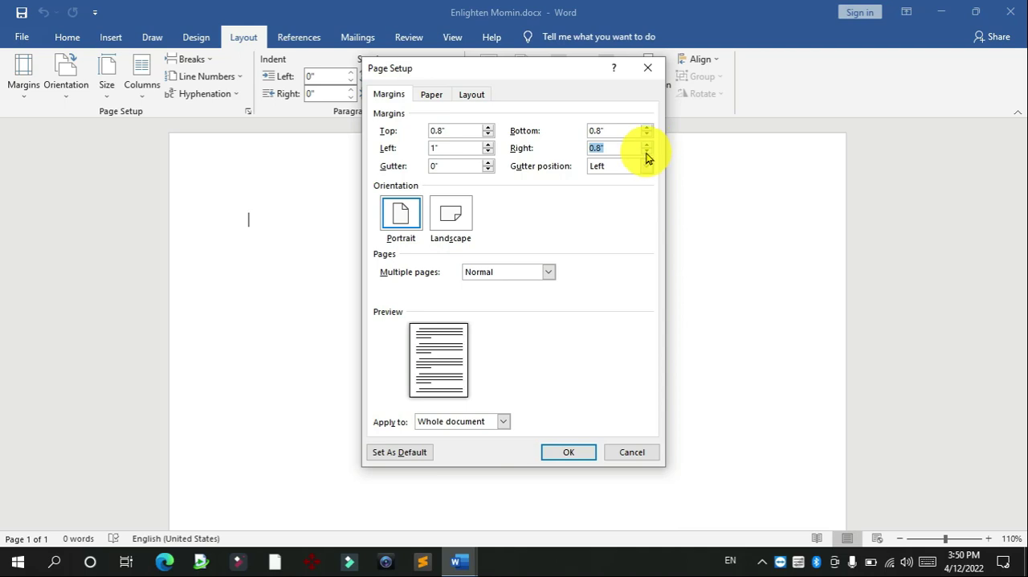
pyautogui.click(451, 227)
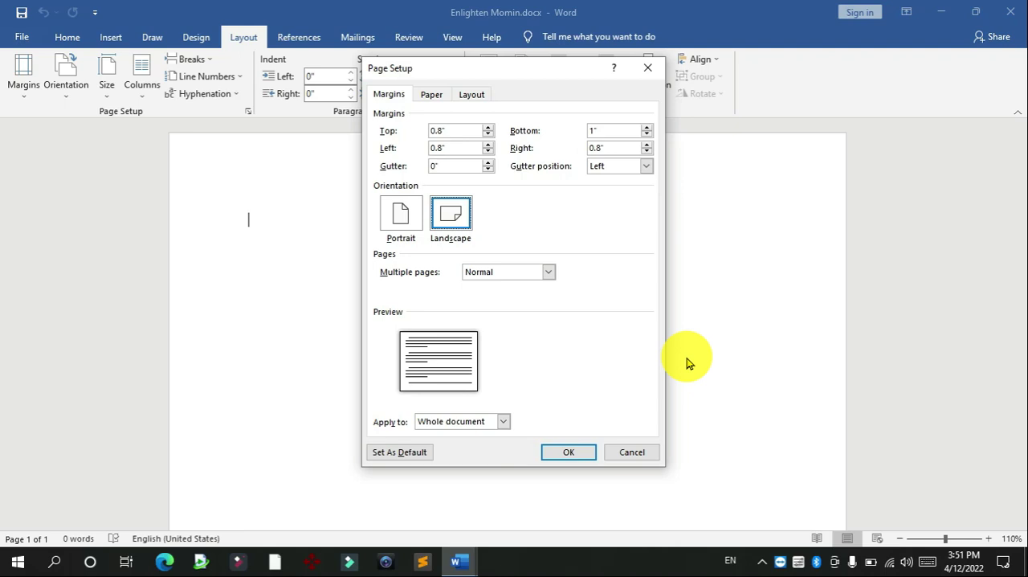
pyautogui.click(576, 452)
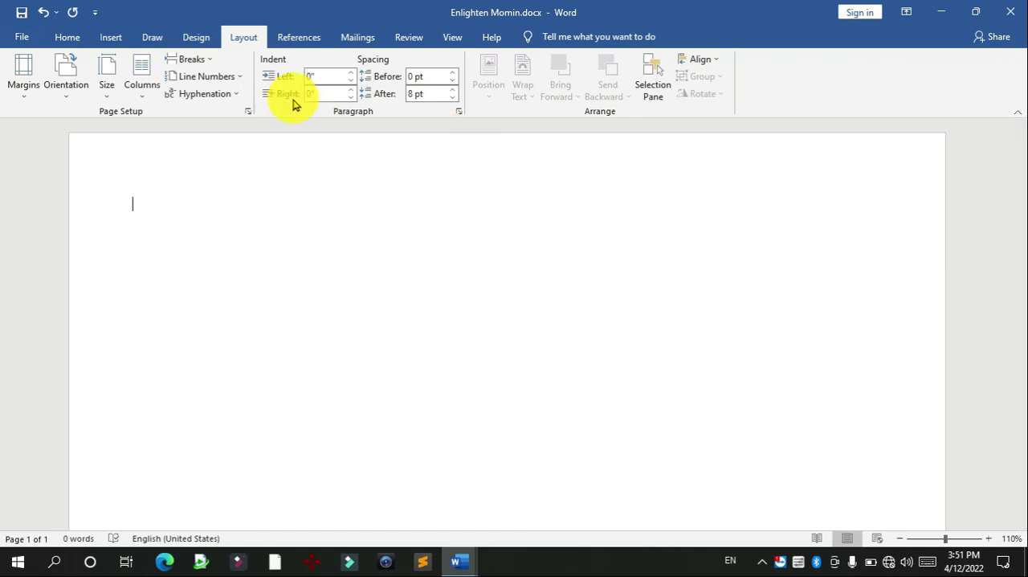
# Step: Change the page orientation of the whole document to portrait
pyautogui.click(249, 113)
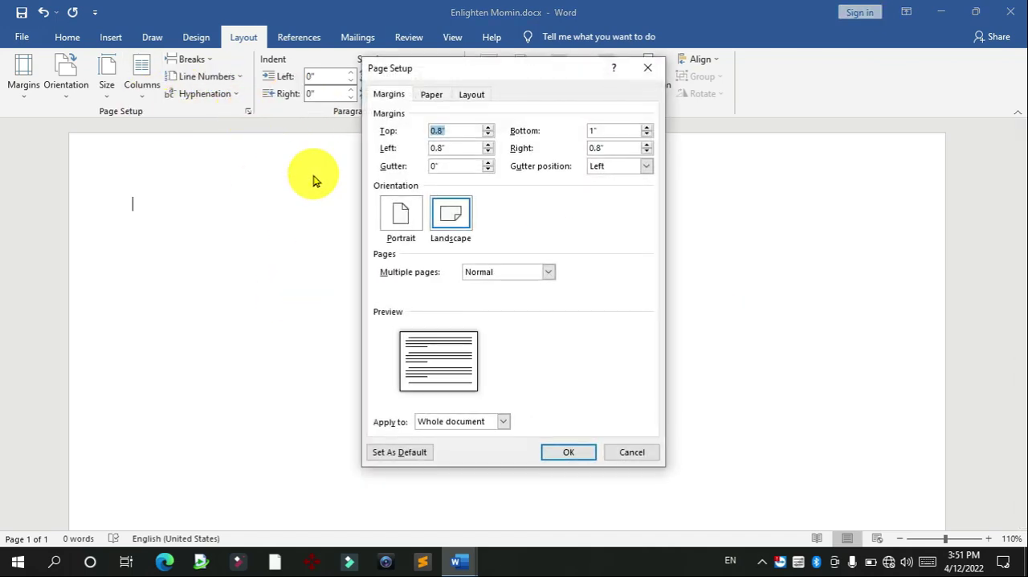
pyautogui.click(390, 215)
pyautogui.click(569, 457)
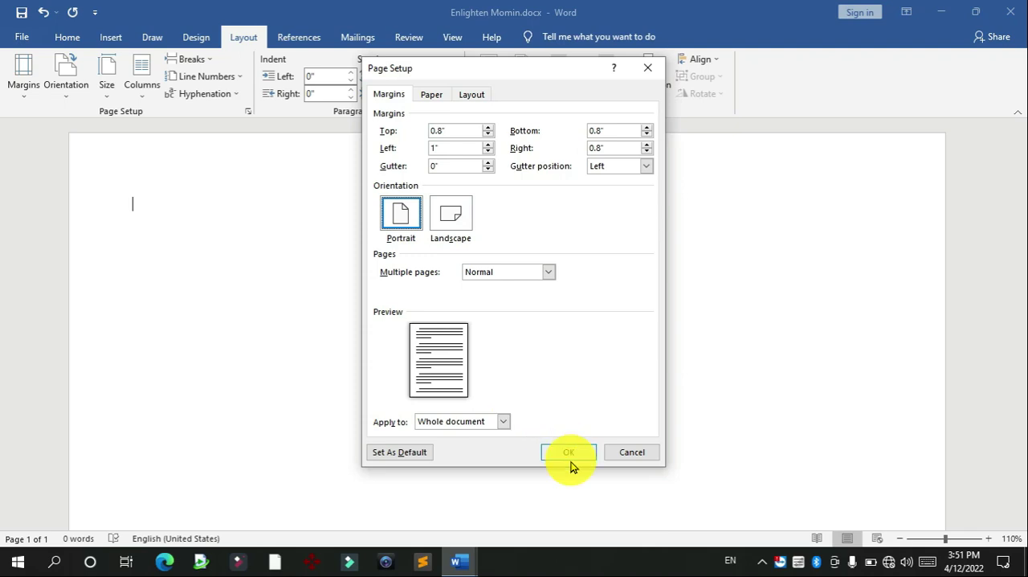
# Step: Set the paper size to Legal in the page setup for the whole document
pyautogui.click(249, 112)
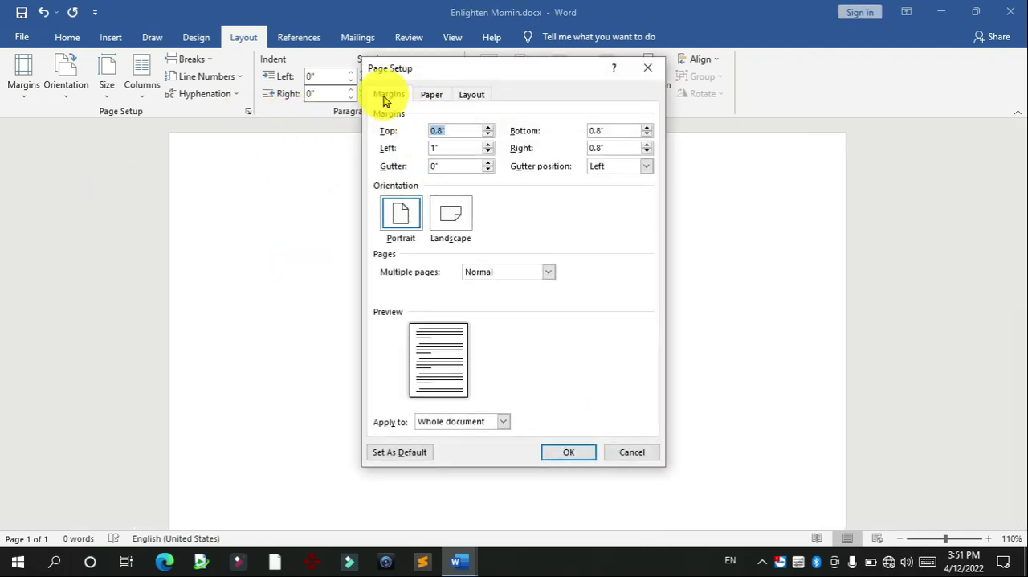
pyautogui.click(432, 97)
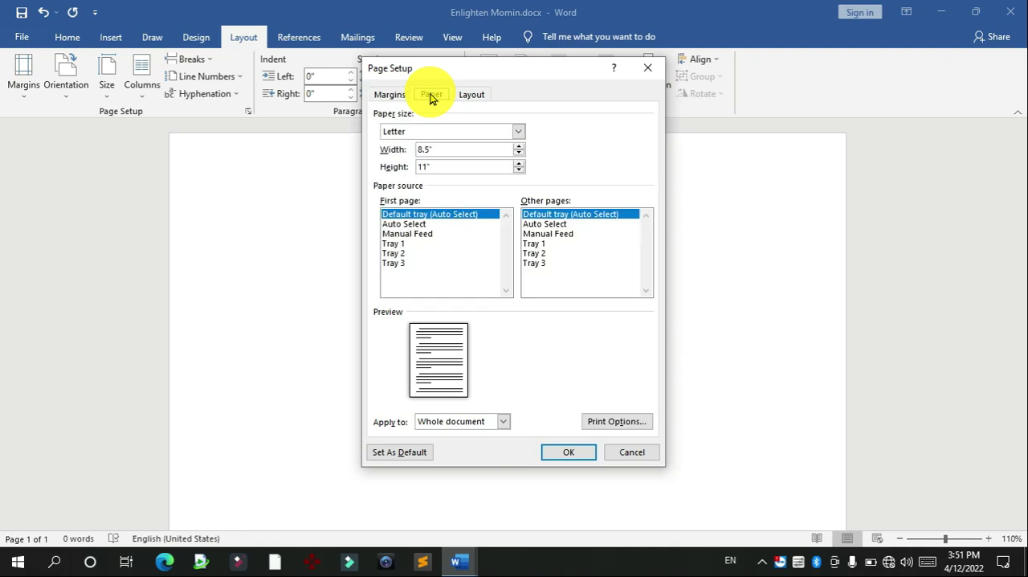
pyautogui.click(398, 133)
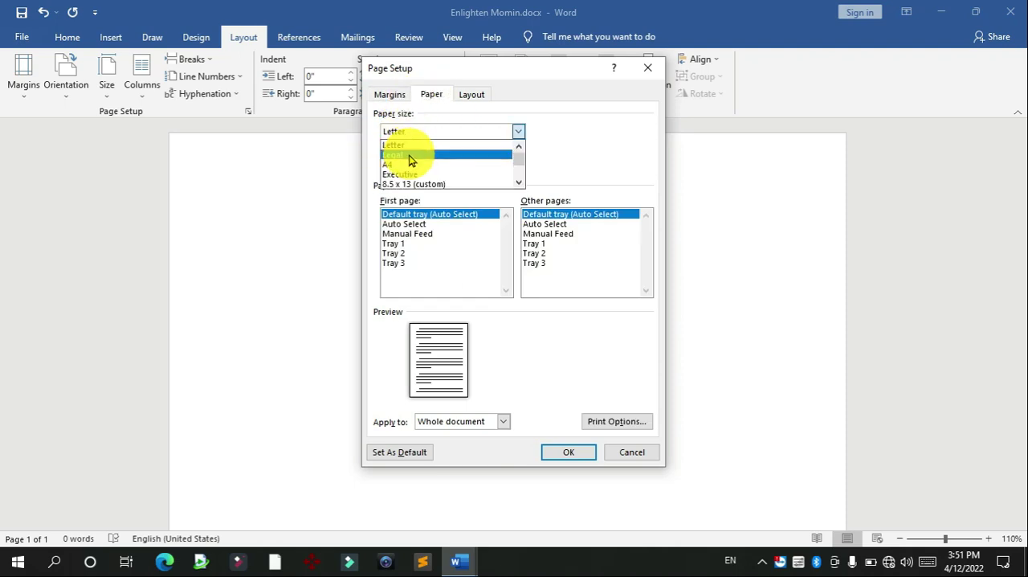
pyautogui.click(410, 159)
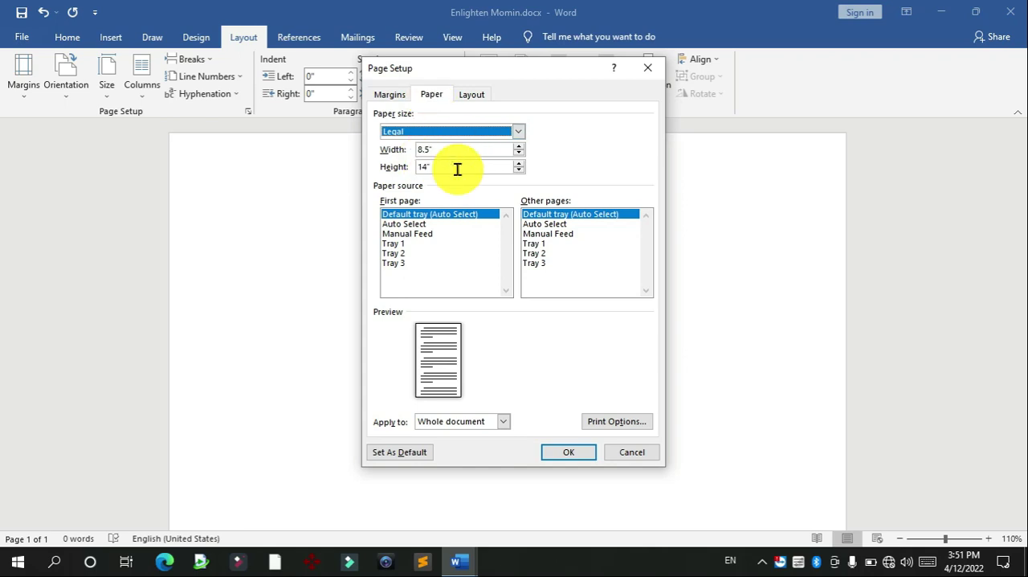
# Step: Set the header distance from the edge to 0.3" and the footer distance to 0.4", and apply the page setup
pyautogui.click(467, 93)
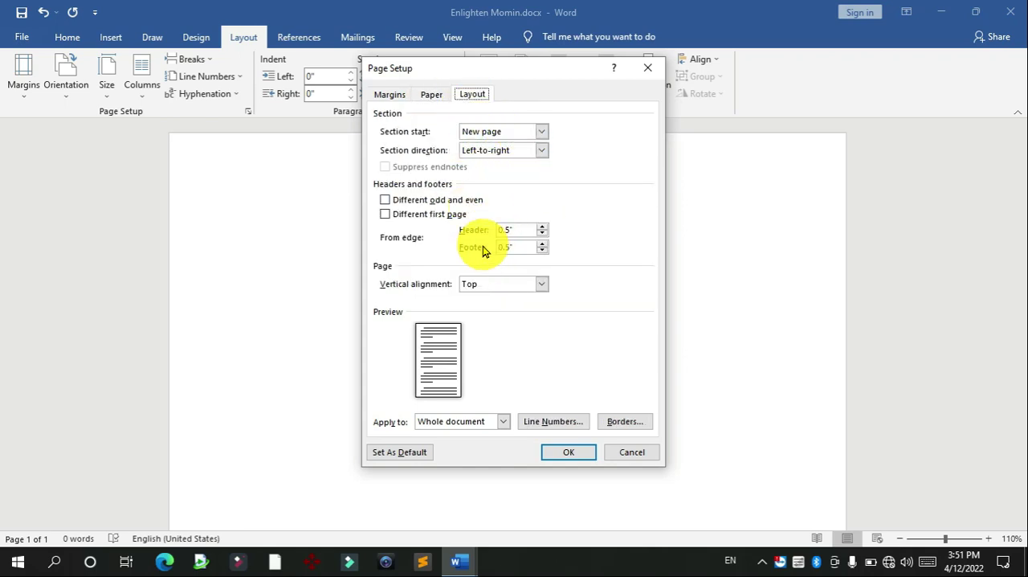
pyautogui.click(543, 229)
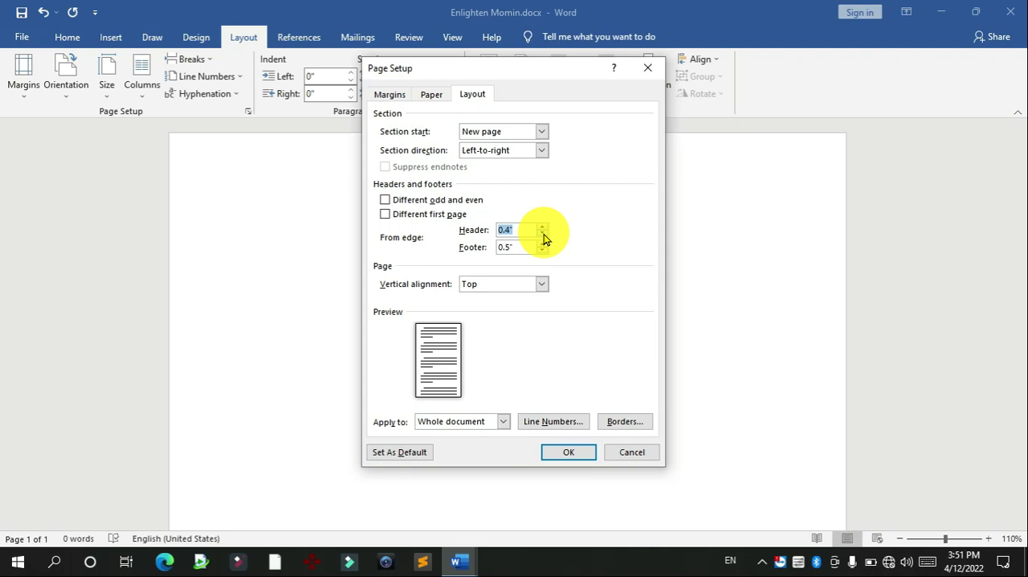
pyautogui.click(543, 234)
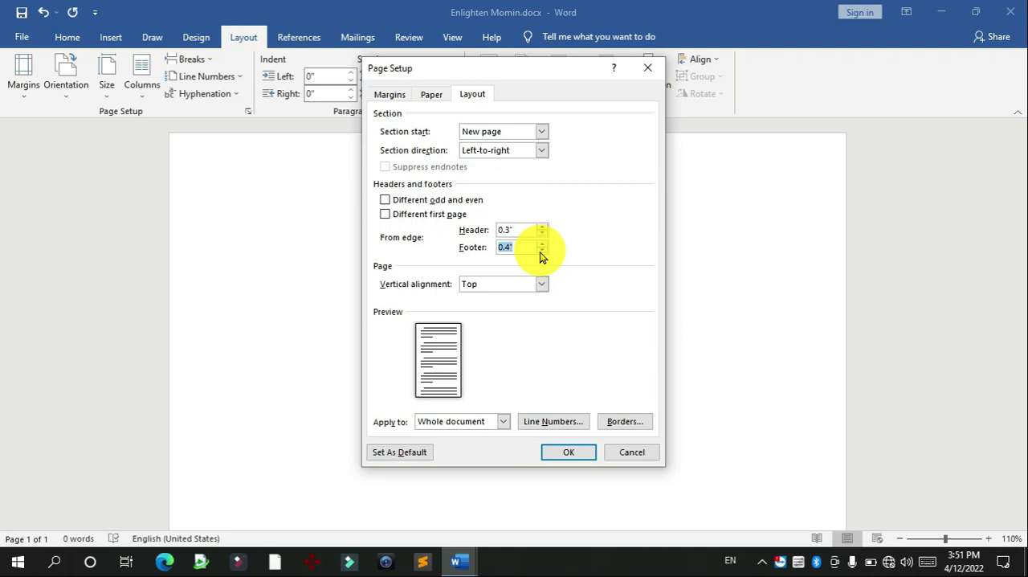
pyautogui.click(570, 451)
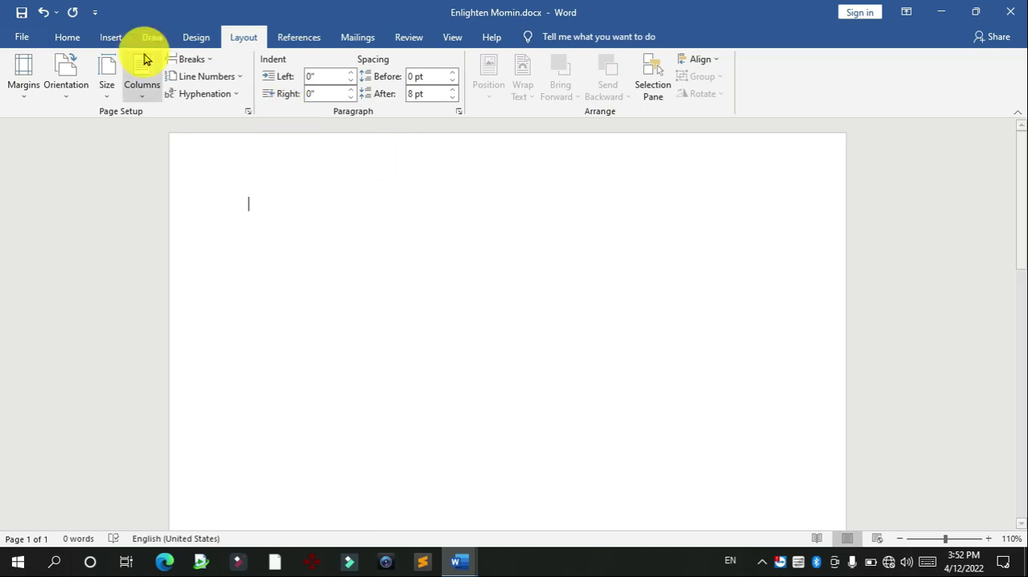
# Step: Open the page header for editing and enter the centered text RESTRICTED
pyautogui.click(113, 36)
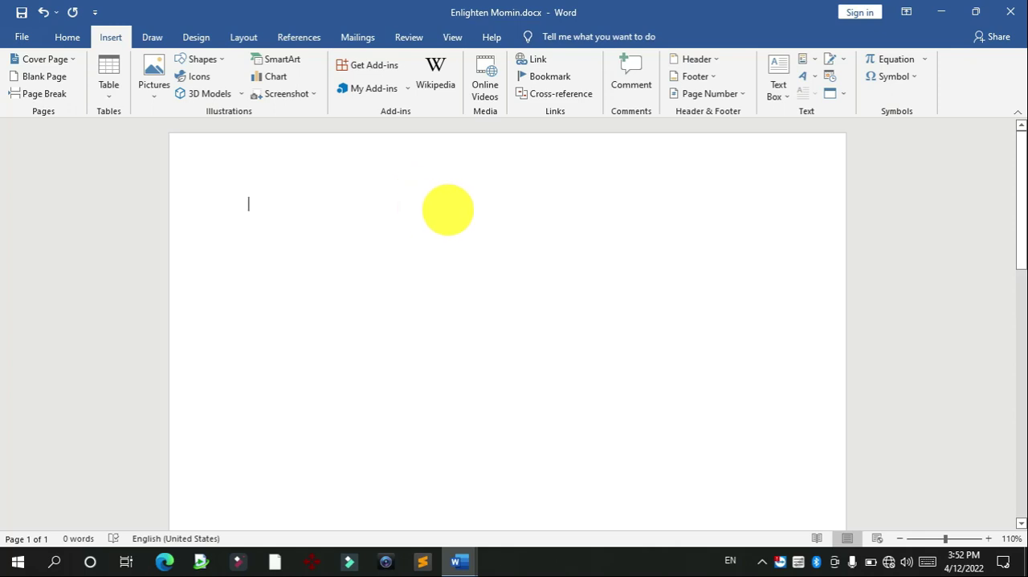
pyautogui.doubleClick(461, 176)
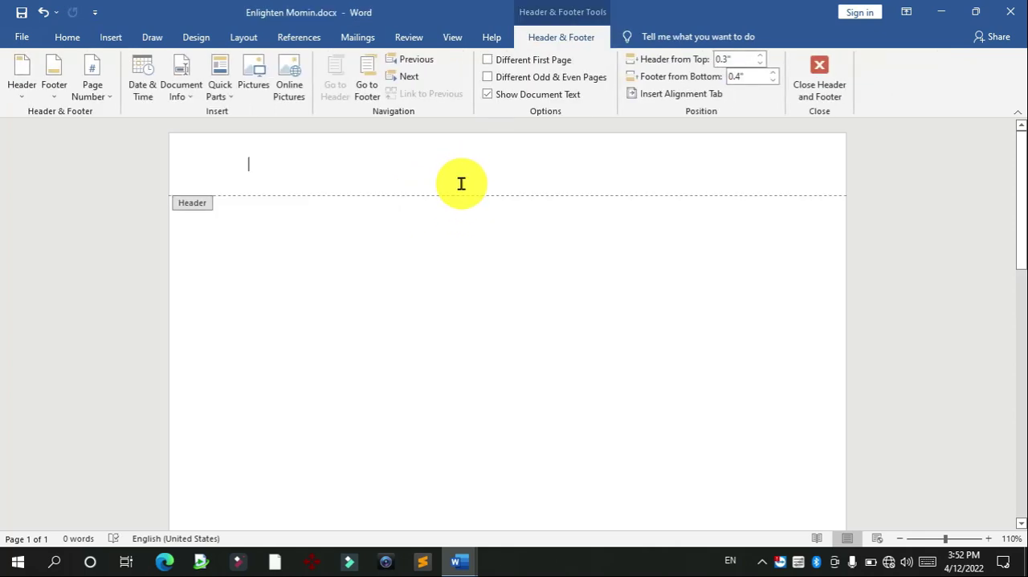
pyautogui.write('RESTRICTED')
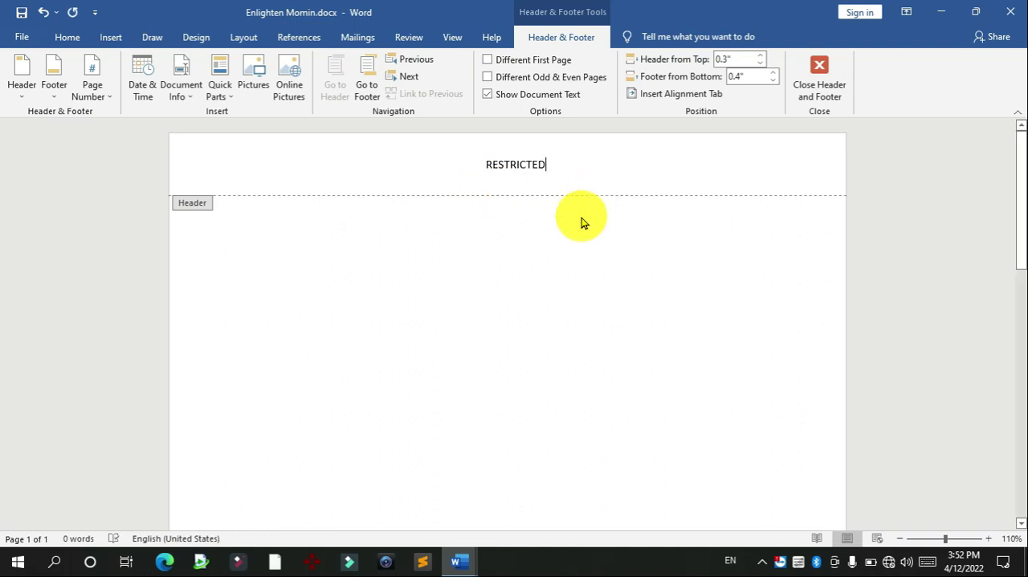
# Step: Enter the centered text EXAM SECRET in the footer of the page
pyautogui.scroll(-1, 1019, 289)
pyautogui.moveTo(1026, 290); pyautogui.dragTo(1025, 472)
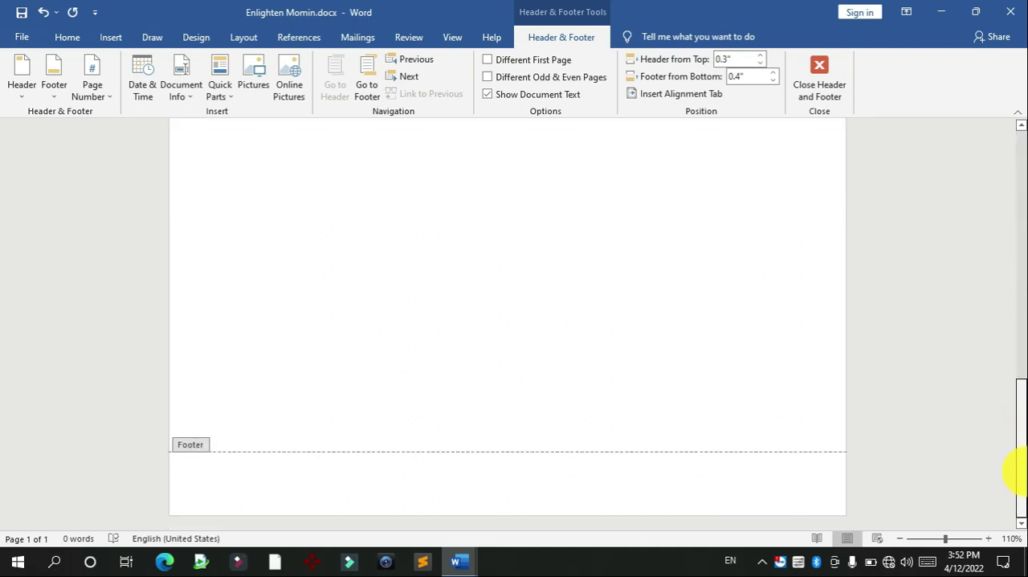
pyautogui.click(494, 483)
pyautogui.write('EXAM SECRET')
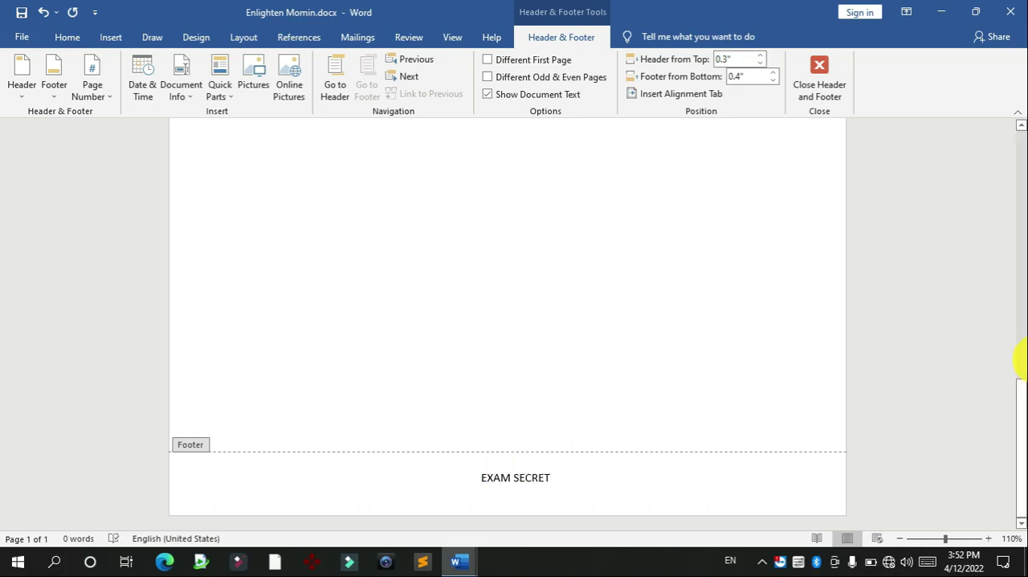
# Step: Try header distances from the top of 0", 0.4" and 0.5", and return the distance to 0.3"
pyautogui.moveTo(1023, 409); pyautogui.dragTo(1014, 137)
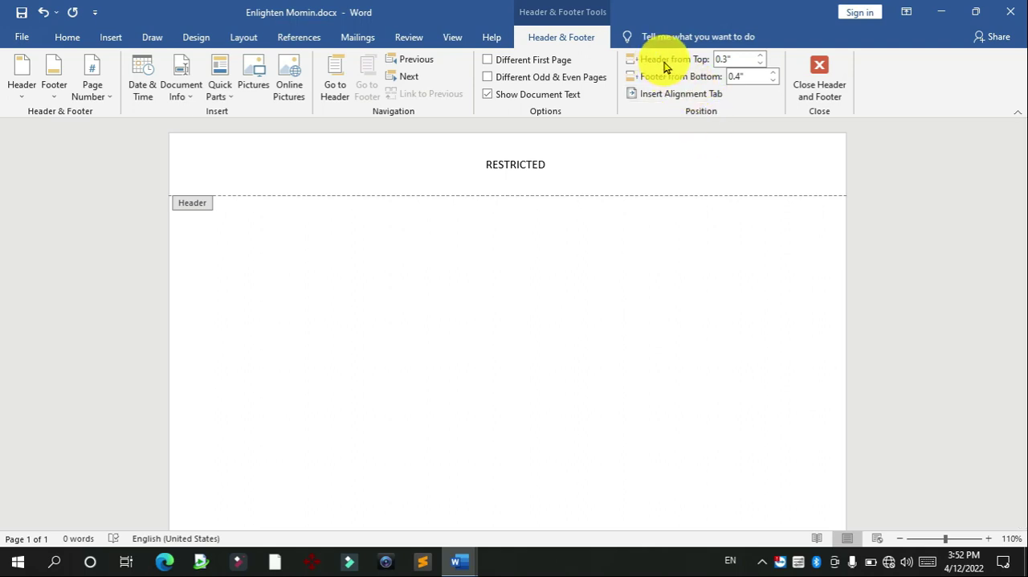
pyautogui.click(759, 64)
pyautogui.click(759, 64)
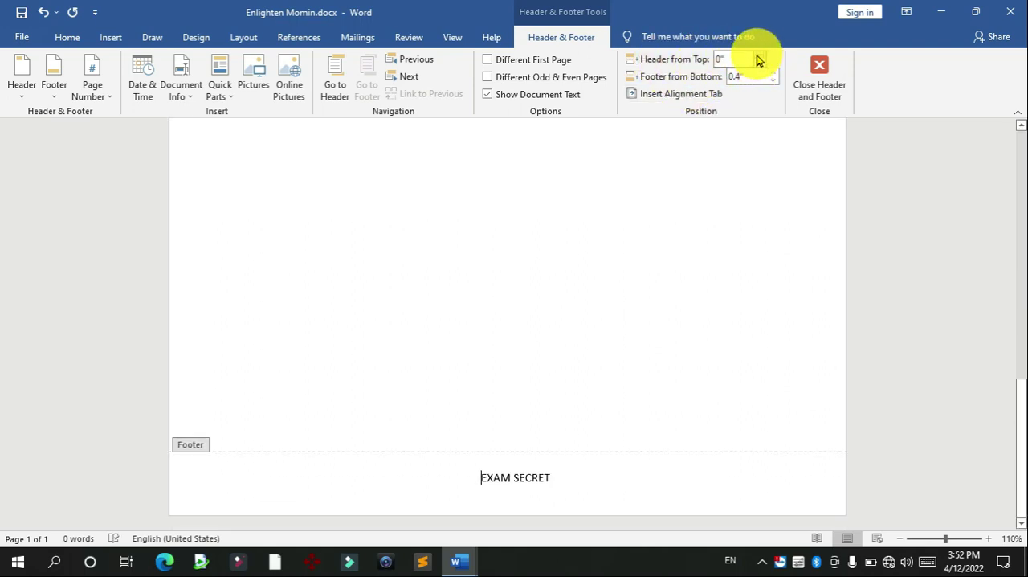
pyautogui.click(759, 60)
pyautogui.moveTo(1018, 409); pyautogui.dragTo(1018, 104)
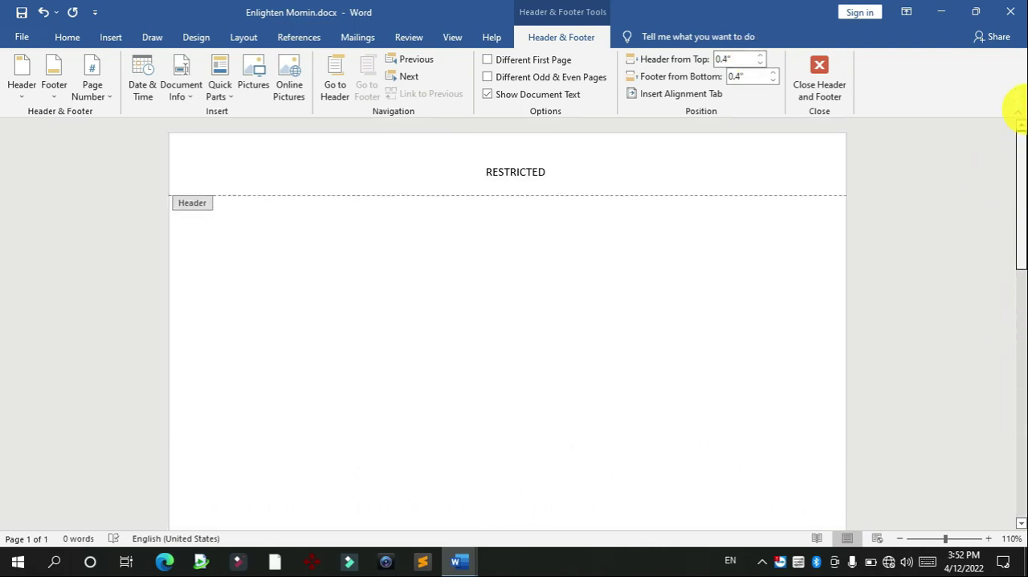
pyautogui.click(760, 60)
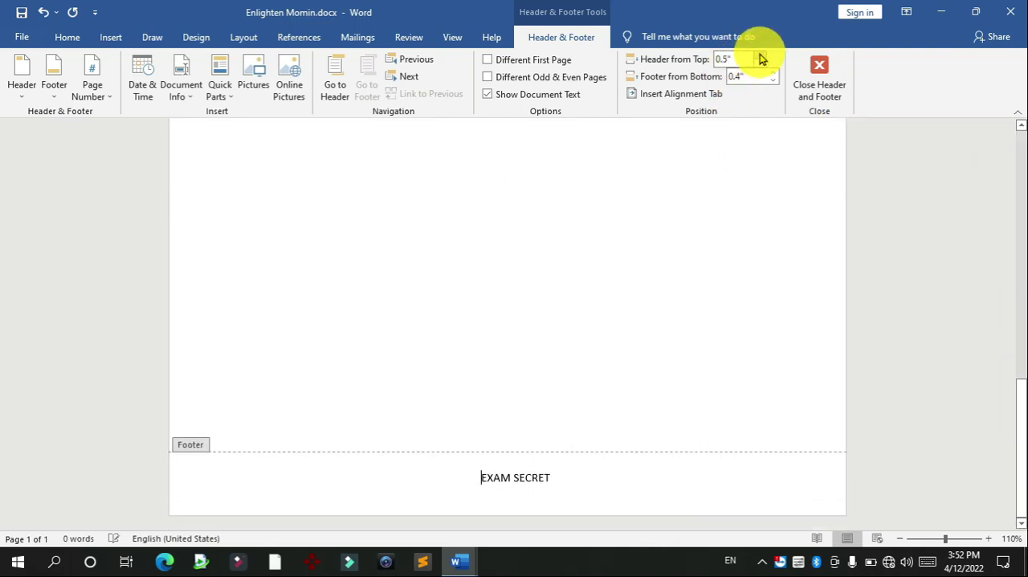
pyautogui.click(761, 66)
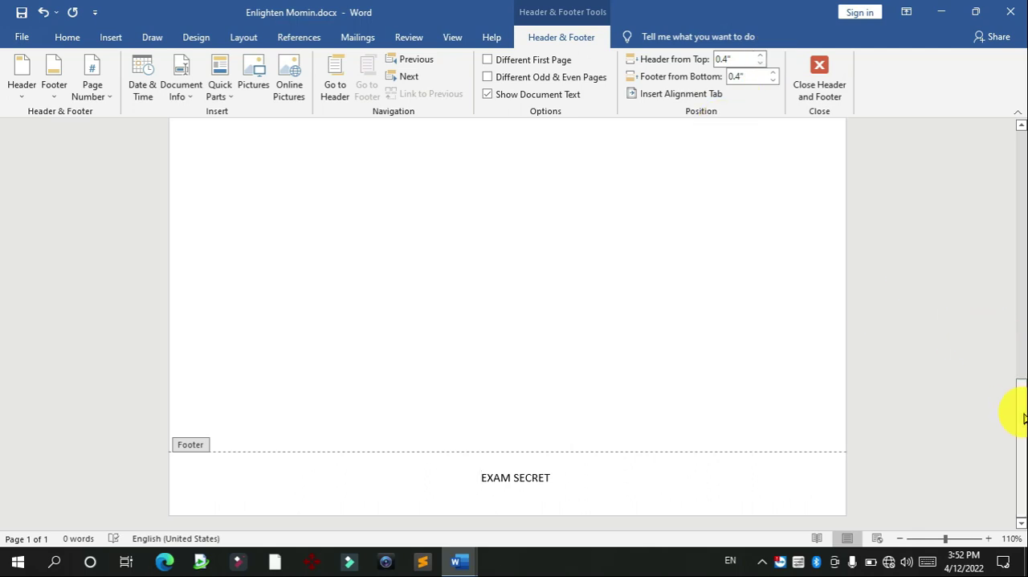
pyautogui.moveTo(1014, 413); pyautogui.dragTo(1016, 129)
pyautogui.click(533, 180)
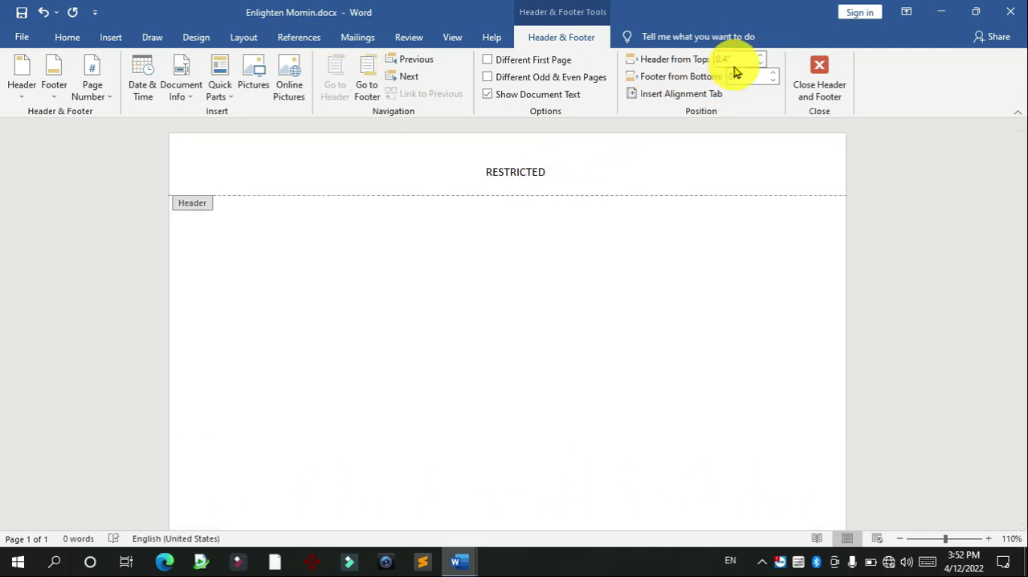
pyautogui.click(761, 66)
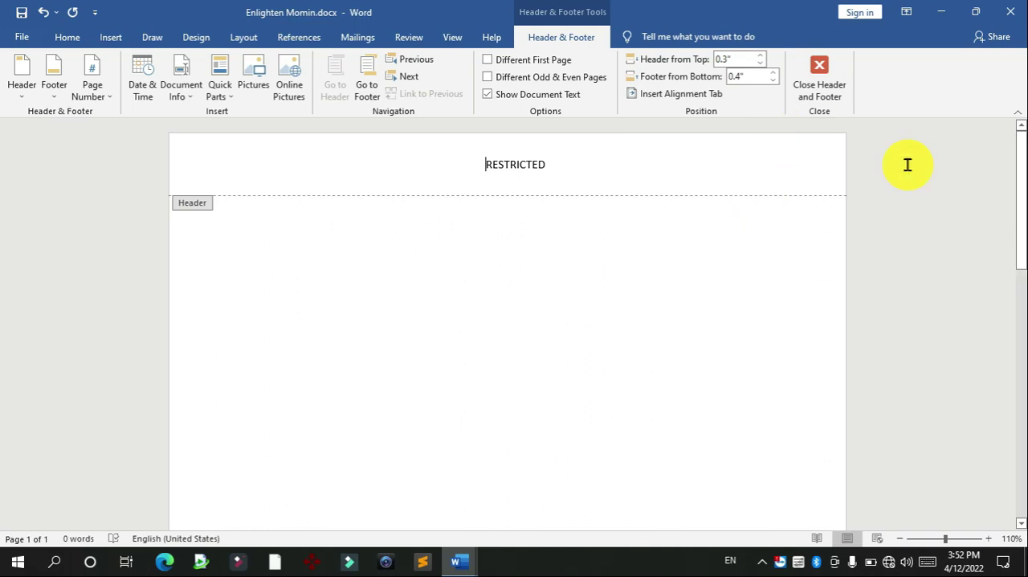
# Step: Try a smaller footer distance from the bottom of the page and return it to 0.4"
pyautogui.moveTo(1017, 198); pyautogui.dragTo(991, 448)
pyautogui.click(511, 477)
pyautogui.click(773, 80)
pyautogui.click(773, 80)
pyautogui.click(774, 73)
pyautogui.click(774, 73)
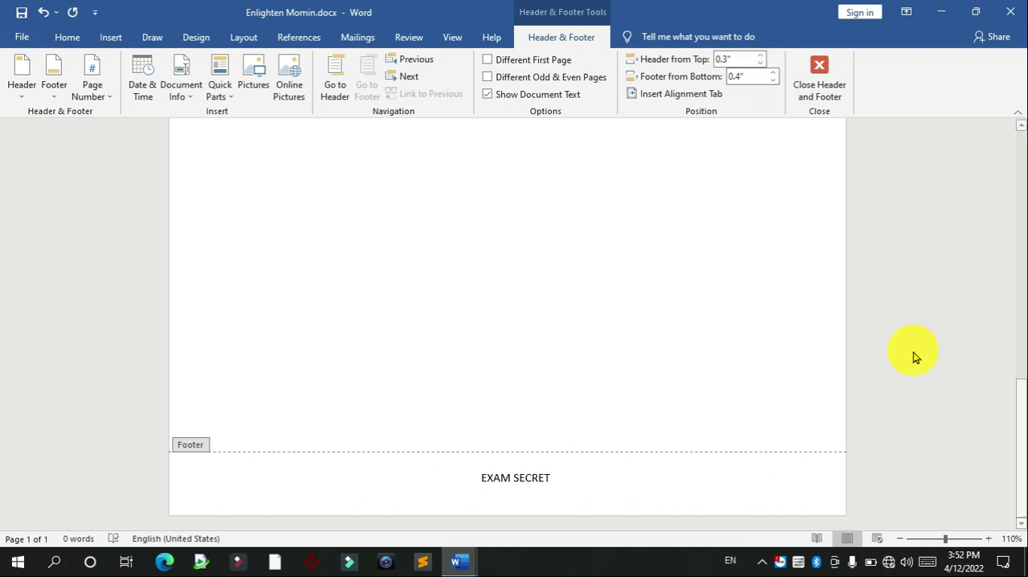
# Step: Color the header text RESTRICTED red
pyautogui.moveTo(1020, 402); pyautogui.dragTo(1018, 132)
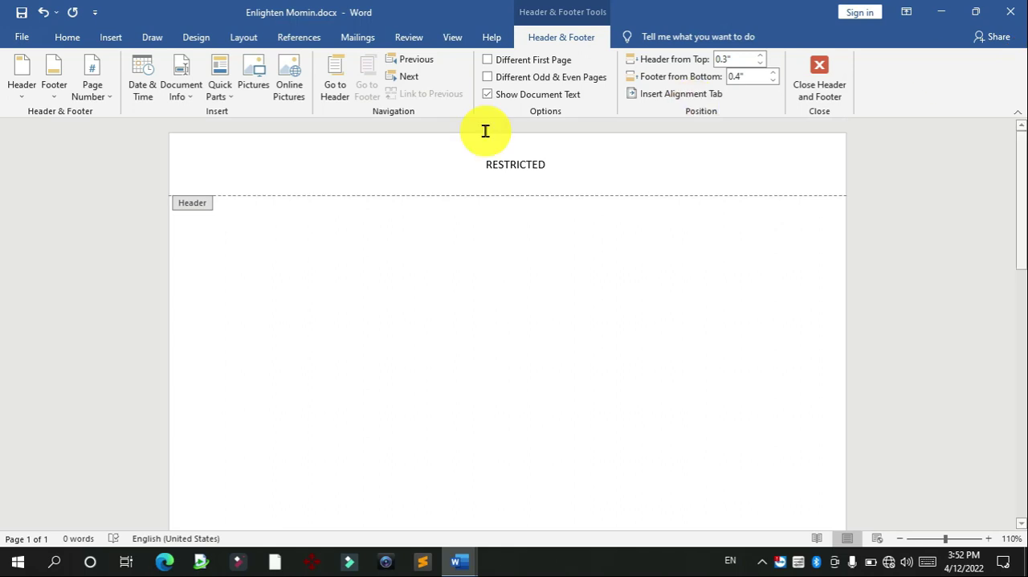
pyautogui.doubleClick(534, 167)
pyautogui.click(65, 37)
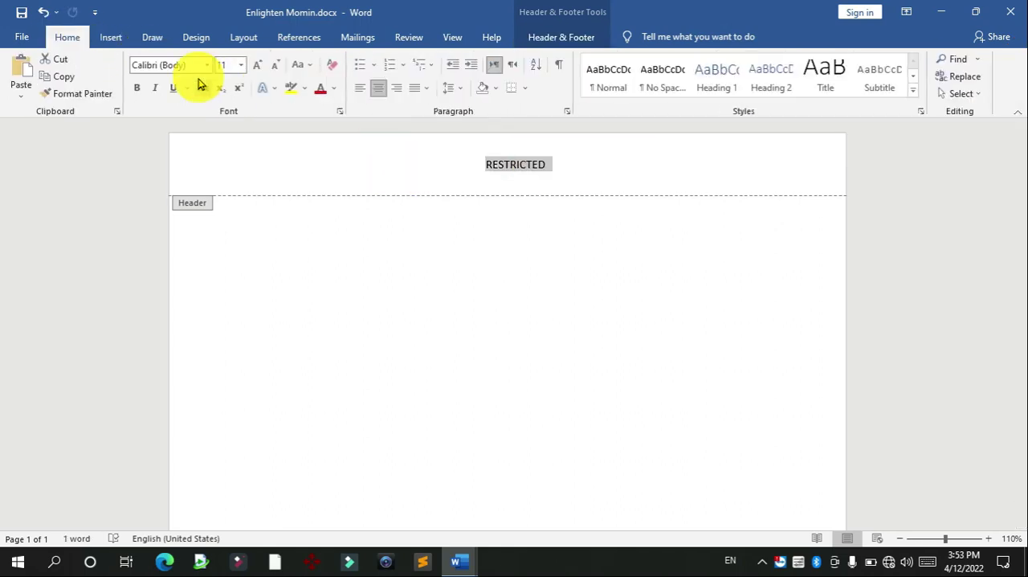
pyautogui.click(323, 94)
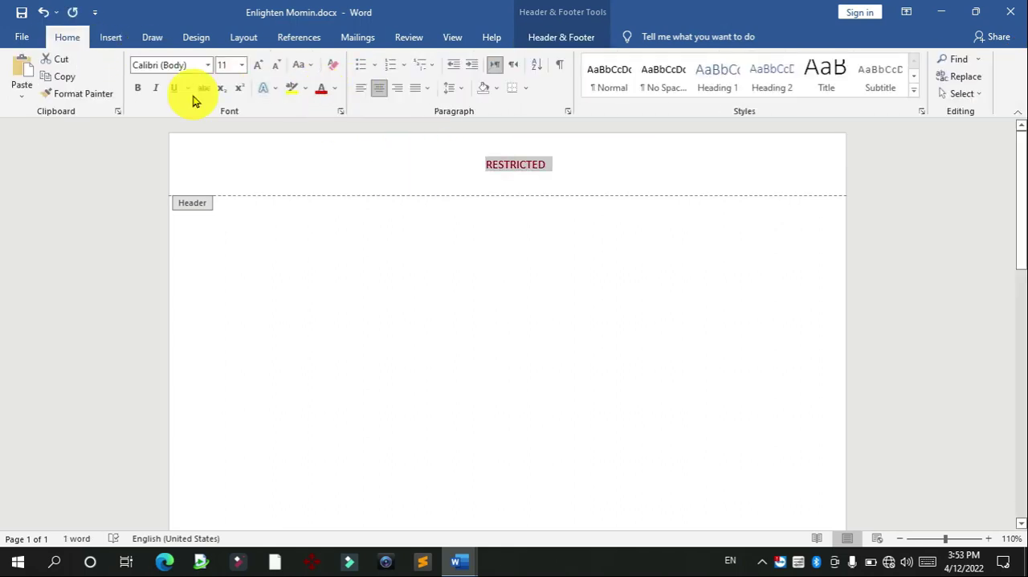
# Step: Set the header text's font to 28 Days Later and enlarge it to size 17
pyautogui.click(157, 66)
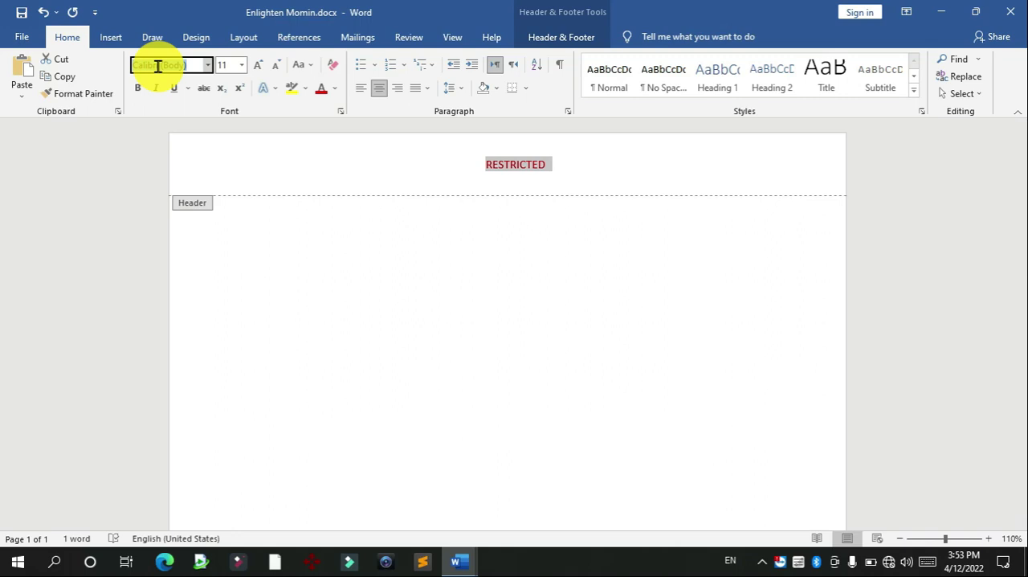
pyautogui.press('Return')
pyautogui.hotkey('ctrl', ']')
pyautogui.hotkey('ctrl', ']')
pyautogui.hotkey('ctrl', ']')
pyautogui.hotkey('ctrl', ']')
pyautogui.hotkey('ctrl', ']')
pyautogui.hotkey('ctrl', ']')
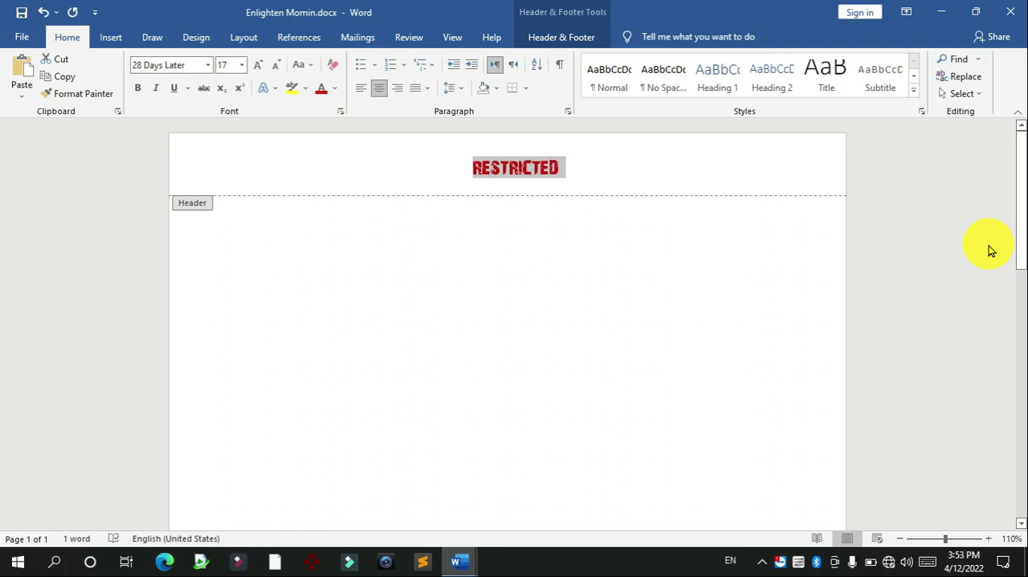
# Step: Color the footer text EXAM SECRET light blue and set its font to AB FuBu
pyautogui.moveTo(1017, 230); pyautogui.dragTo(1016, 402)
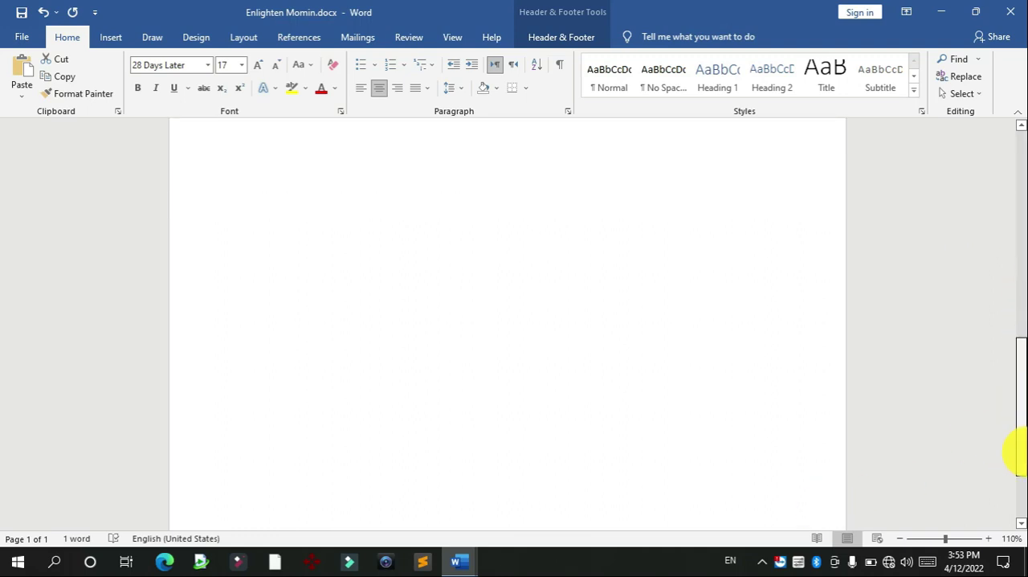
pyautogui.moveTo(1017, 452); pyautogui.dragTo(1017, 495)
pyautogui.tripleClick(551, 471)
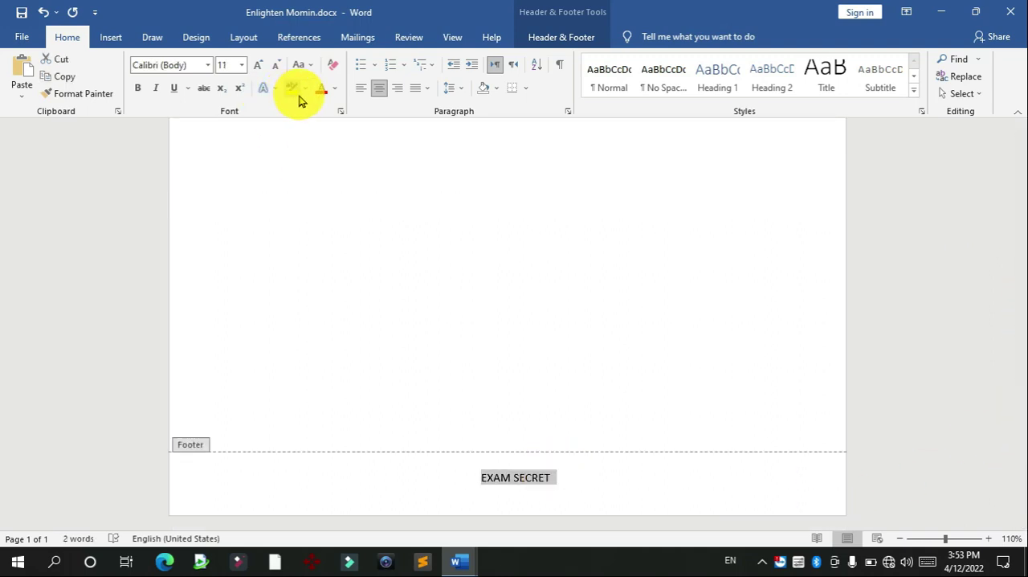
pyautogui.click(332, 89)
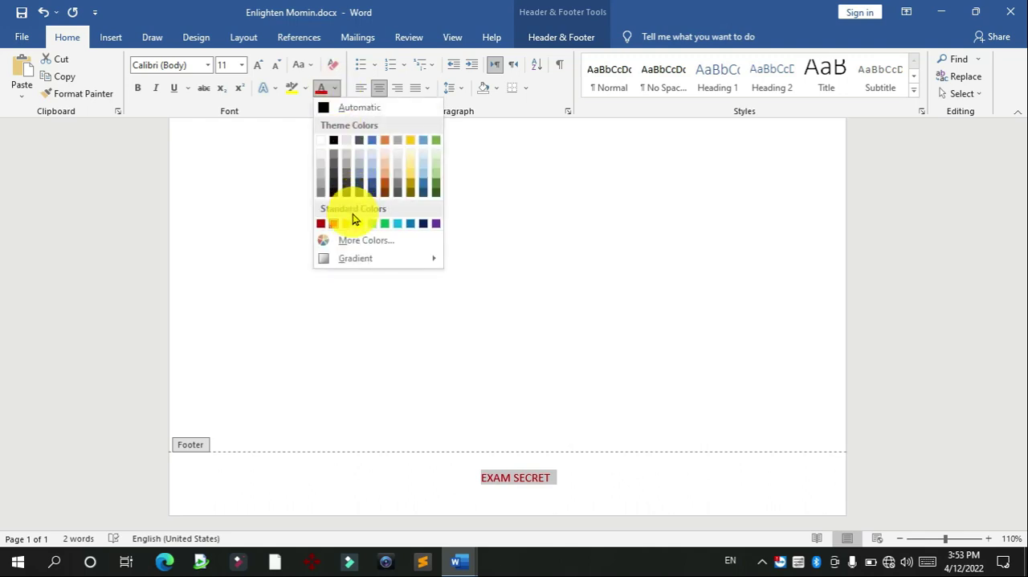
pyautogui.click(397, 225)
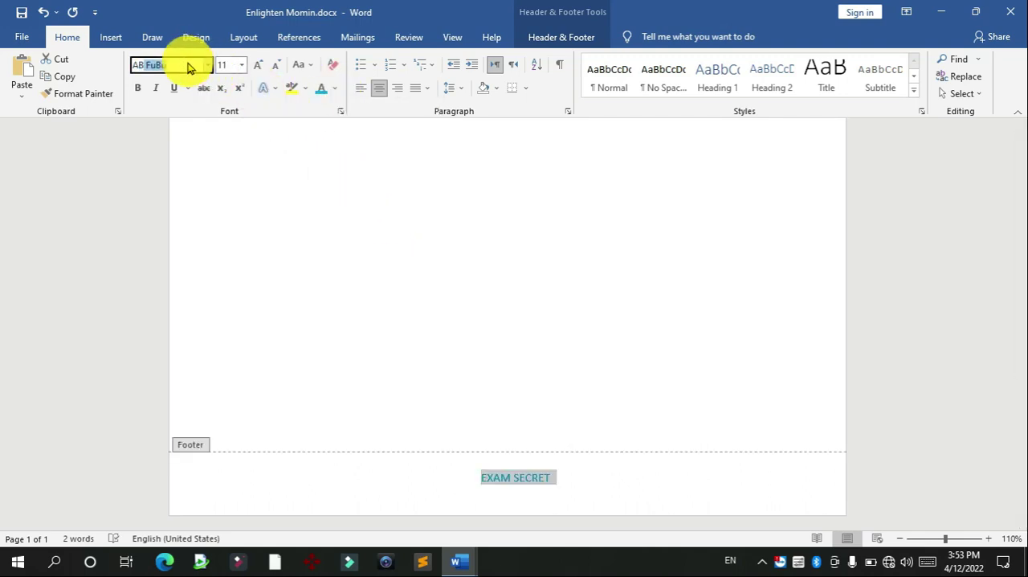
pyautogui.press('Return')
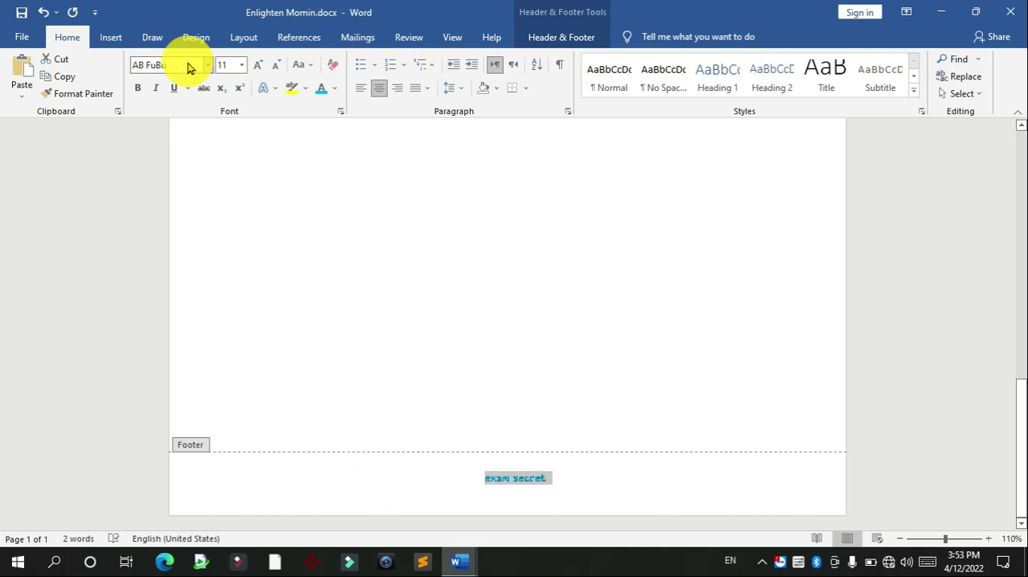
pyautogui.write('top')
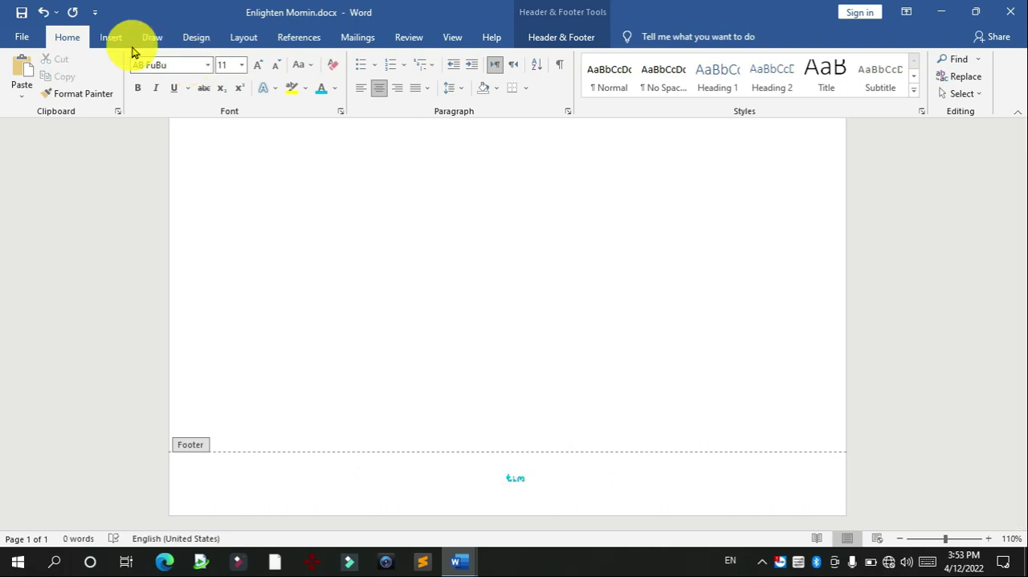
pyautogui.click(158, 65)
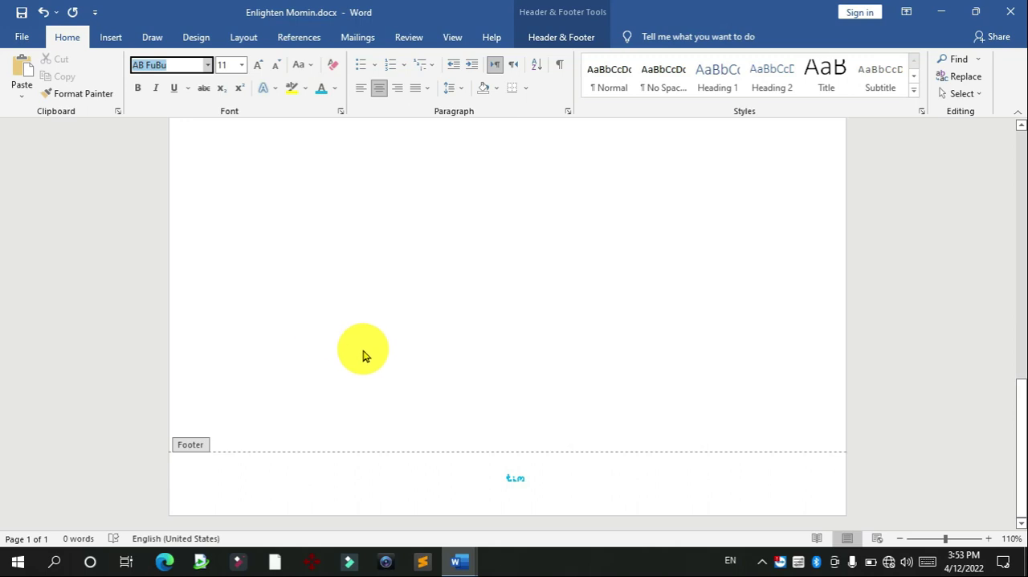
pyautogui.click(532, 486)
pyautogui.hotkey('ctrl', 'z')
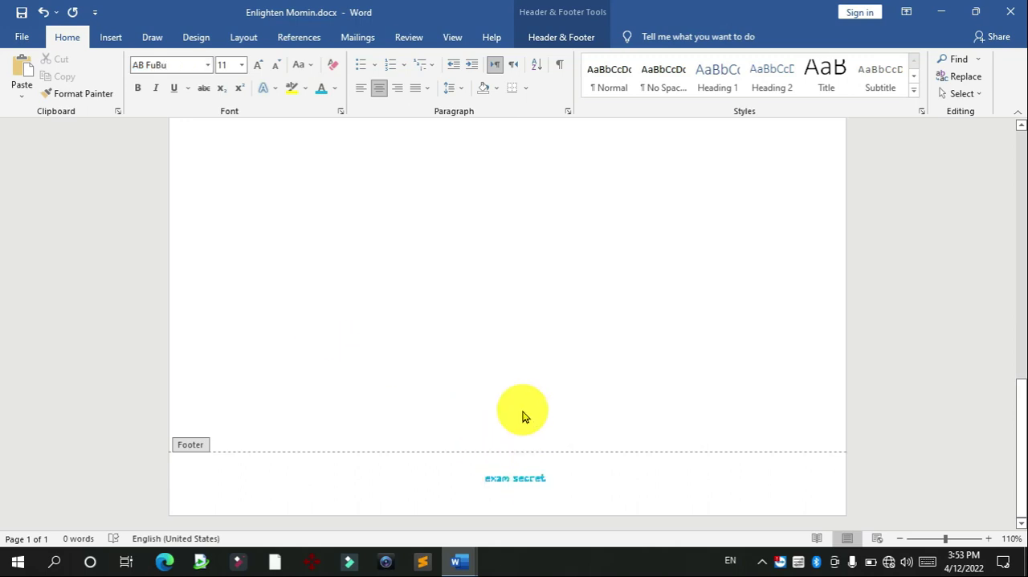
# Step: Set the footer text EXAM SECRET to Times New Roman at size 14 and return to the document body
pyautogui.click(165, 62)
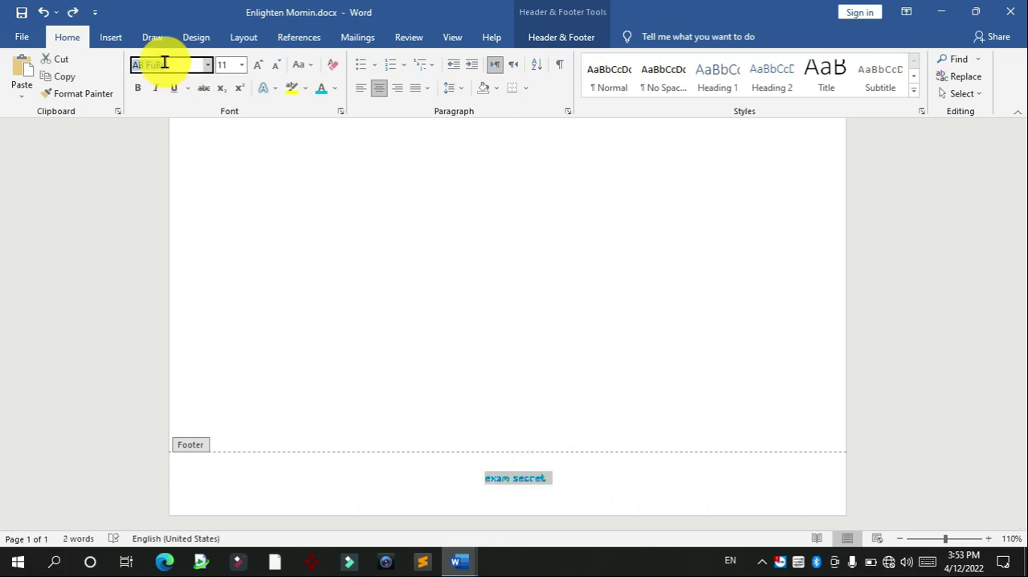
pyautogui.write('Times New Roma')
pyautogui.press('Return')
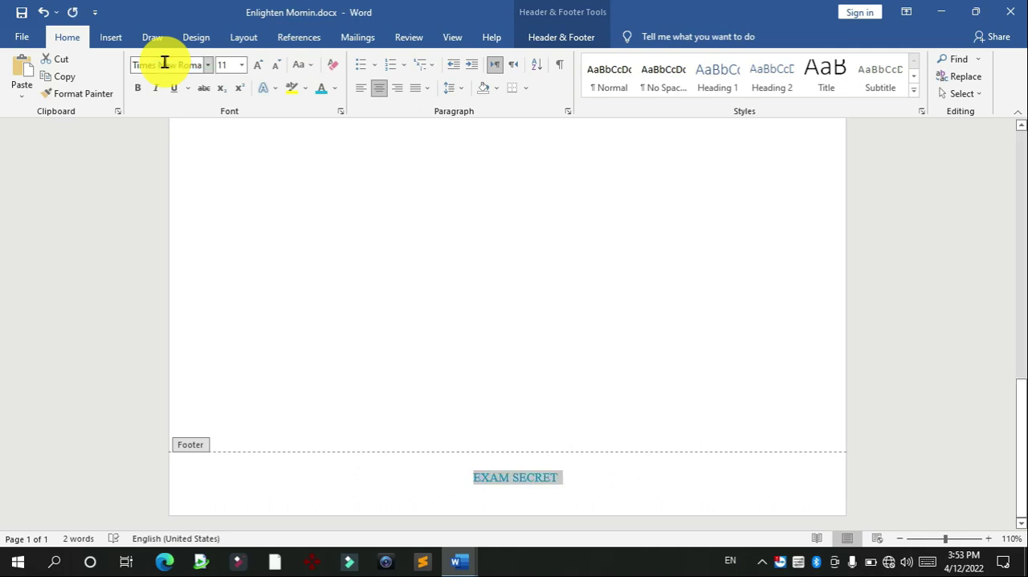
pyautogui.click(241, 65)
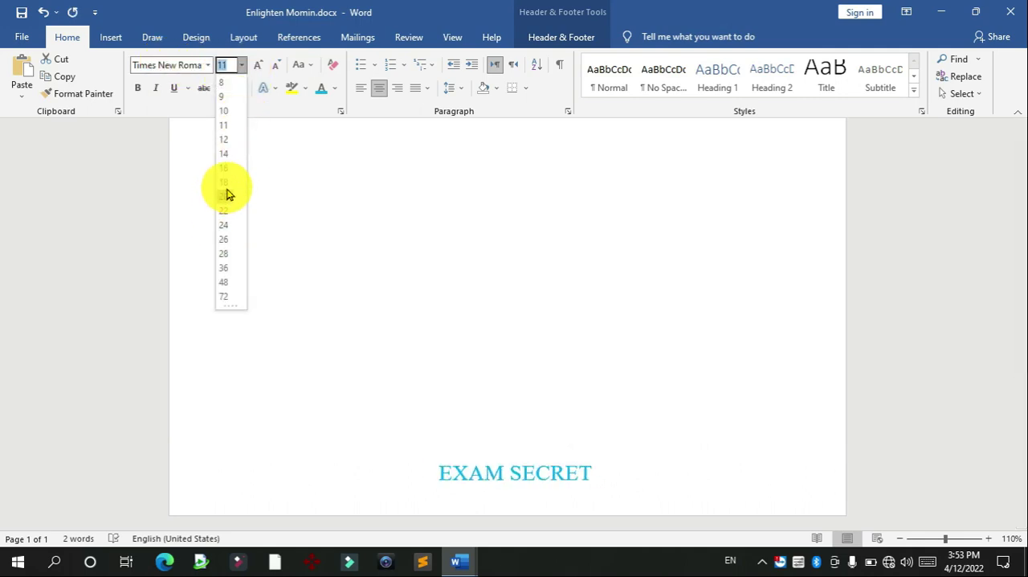
pyautogui.click(223, 156)
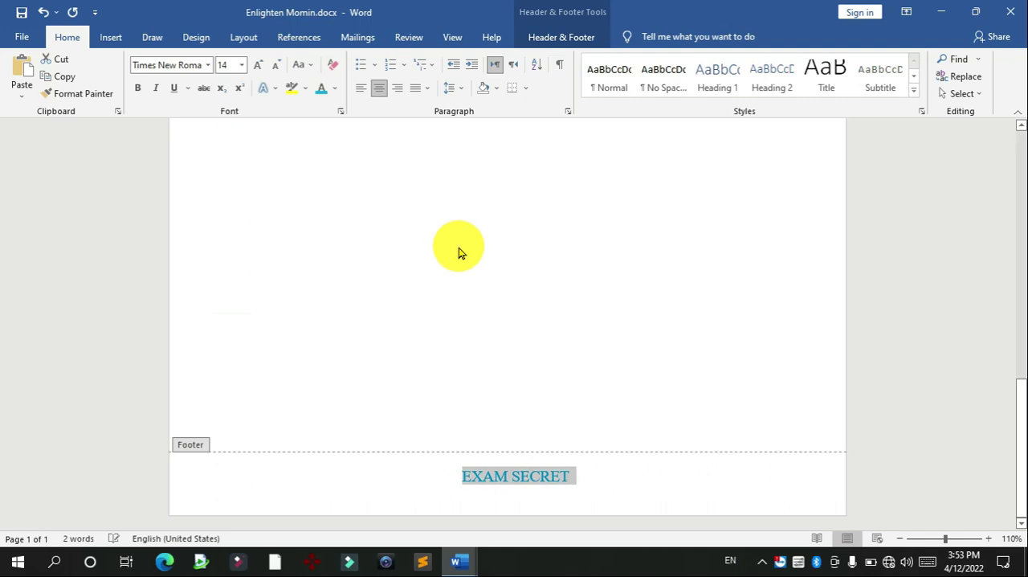
pyautogui.moveTo(1016, 425); pyautogui.dragTo(1020, 132)
pyautogui.doubleClick(677, 254)
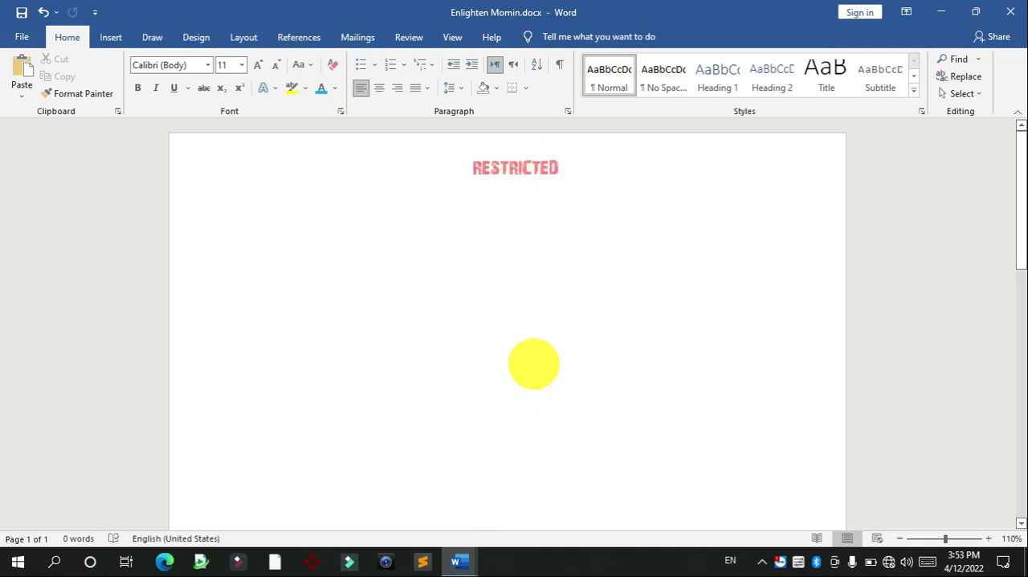
# Step: Check the watermark requirement in the exam question document and return to the answer document
pyautogui.doubleClick(514, 172)
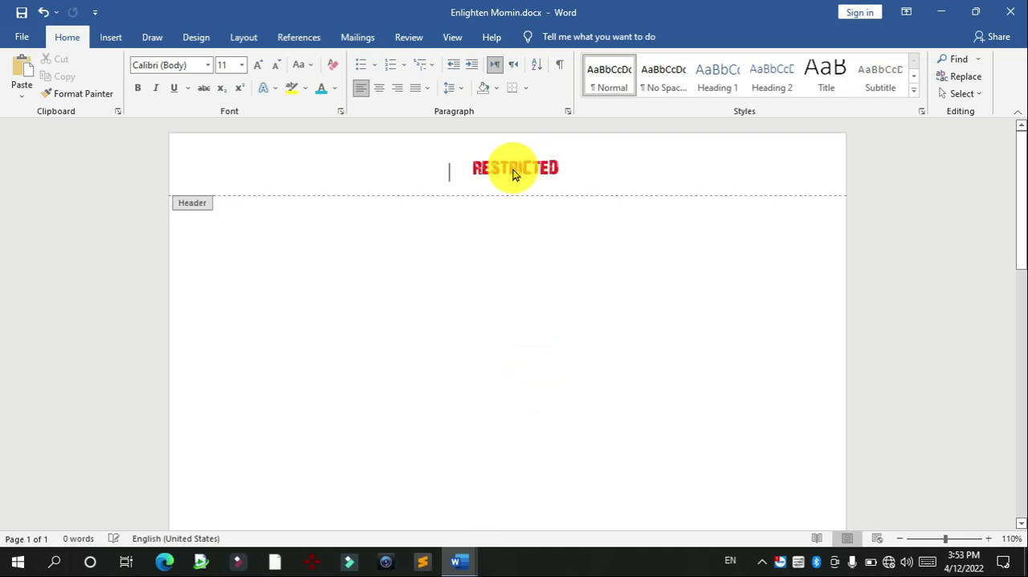
pyautogui.doubleClick(551, 297)
pyautogui.click(462, 561)
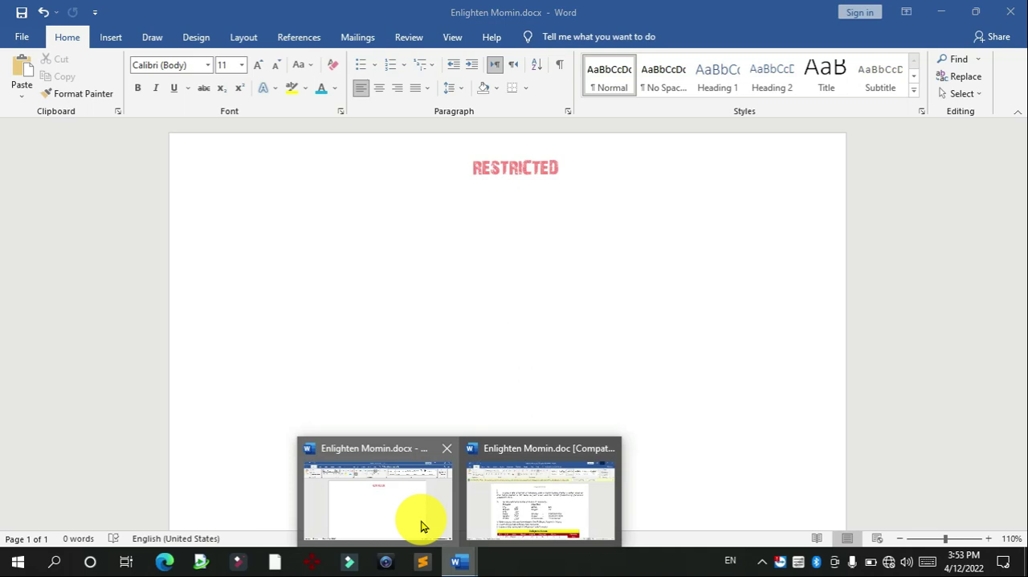
pyautogui.click(420, 526)
pyautogui.moveTo(462, 560)
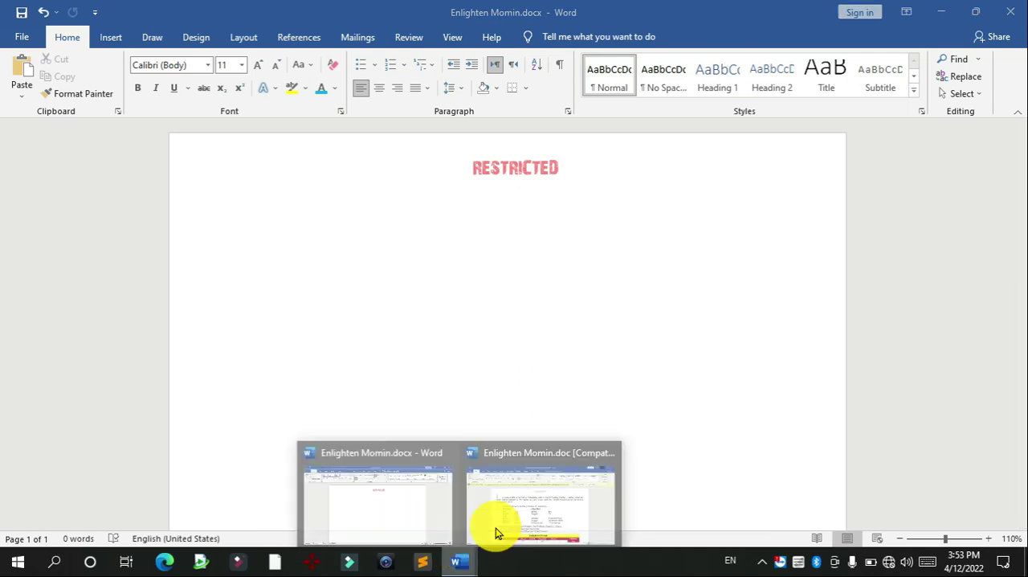
pyautogui.click(500, 532)
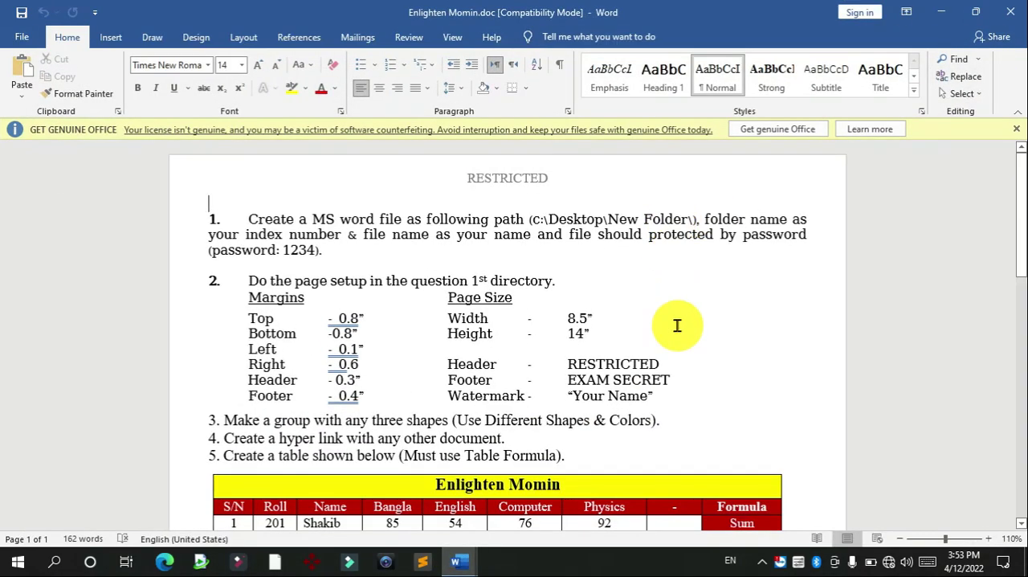
pyautogui.click(937, 13)
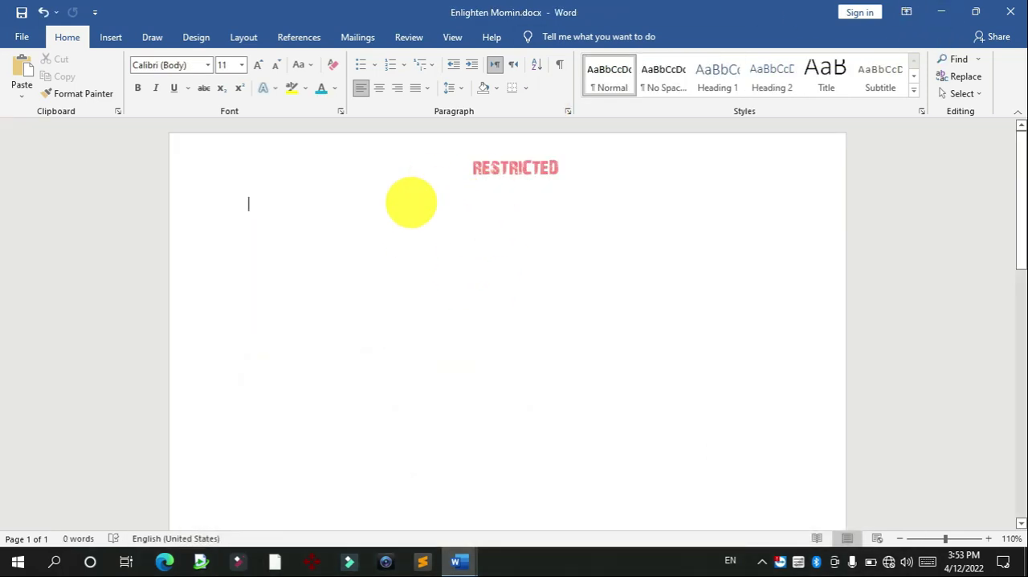
# Step: Add the built-in CONFIDENTIAL 1 diagonal watermark to the page
pyautogui.moveTo(1023, 204); pyautogui.dragTo(1022, 170)
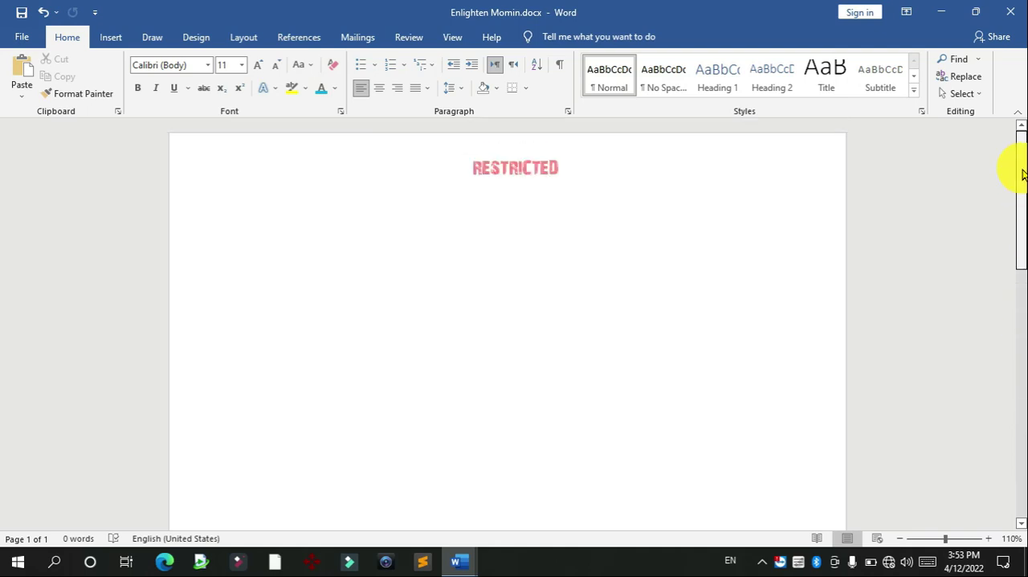
pyautogui.click(232, 42)
pyautogui.click(193, 40)
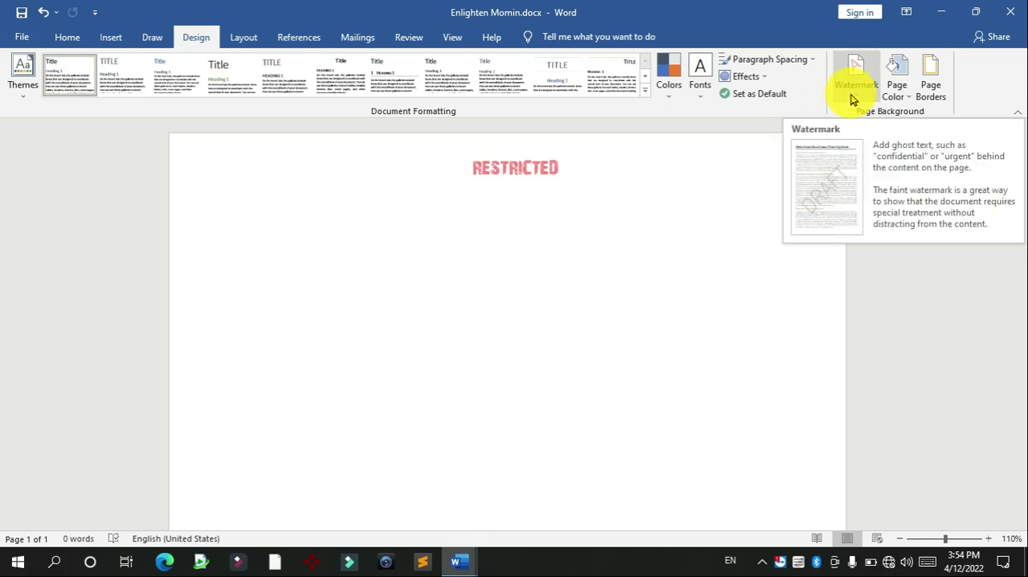
pyautogui.click(852, 99)
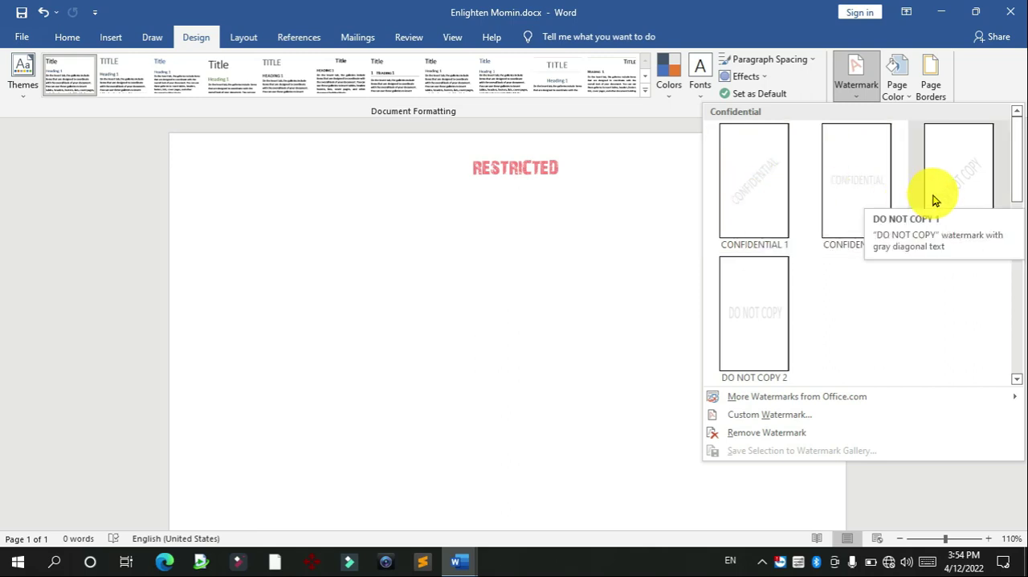
pyautogui.click(767, 177)
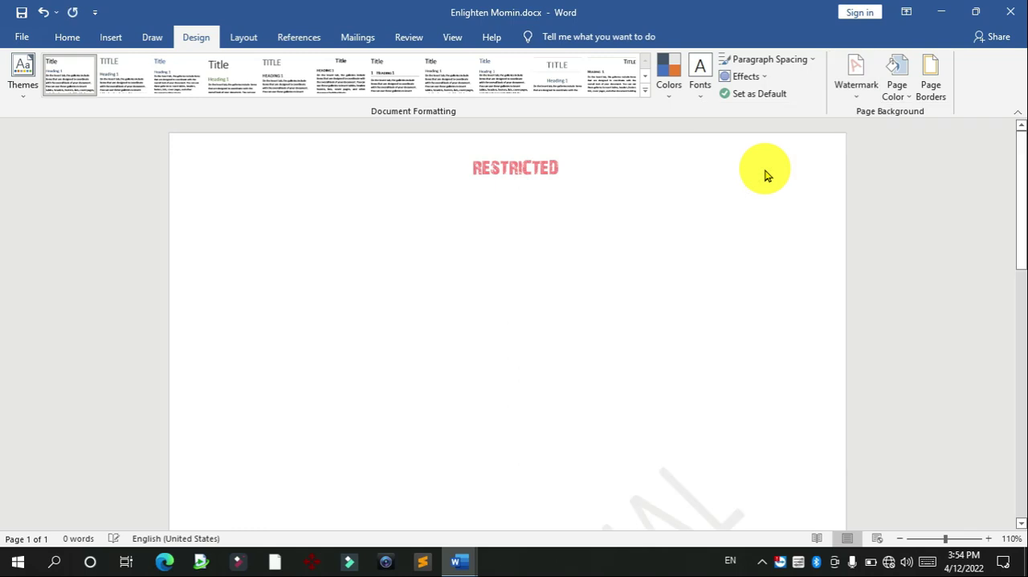
pyautogui.moveTo(1016, 207); pyautogui.dragTo(1016, 348)
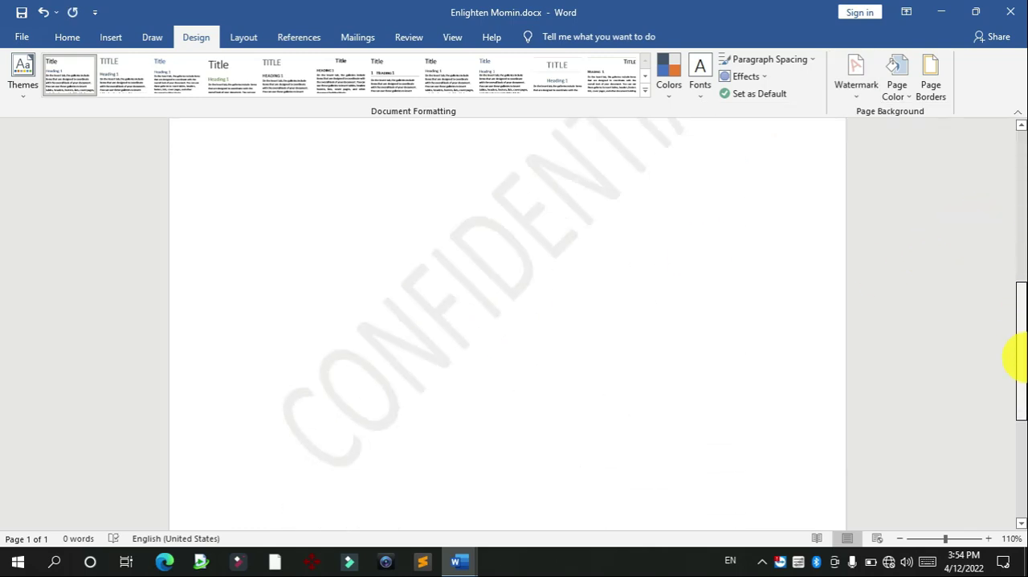
# Step: Apply CONFIDENTIAL as a custom diagonal text watermark in Calibri with Semitransparent off
pyautogui.click(855, 94)
pyautogui.click(755, 416)
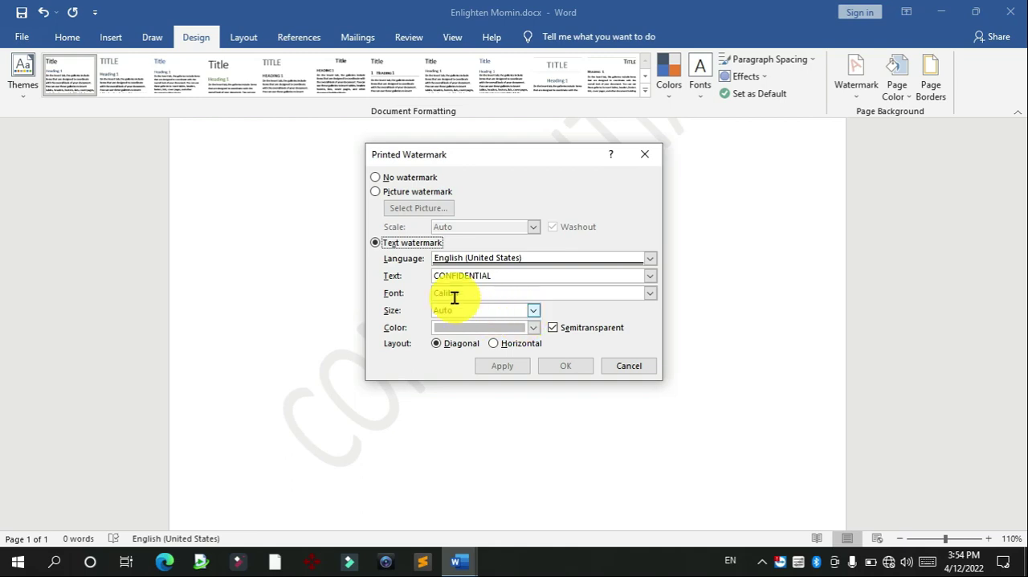
pyautogui.click(581, 367)
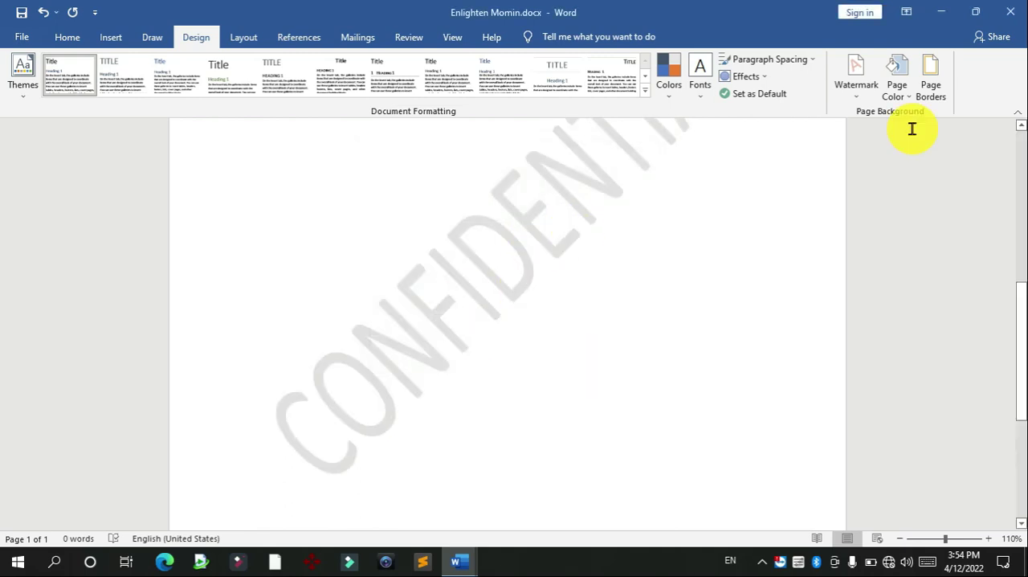
# Step: Replace the custom watermark text with the candidate's full name and inspect it on the page
pyautogui.click(859, 92)
pyautogui.click(769, 416)
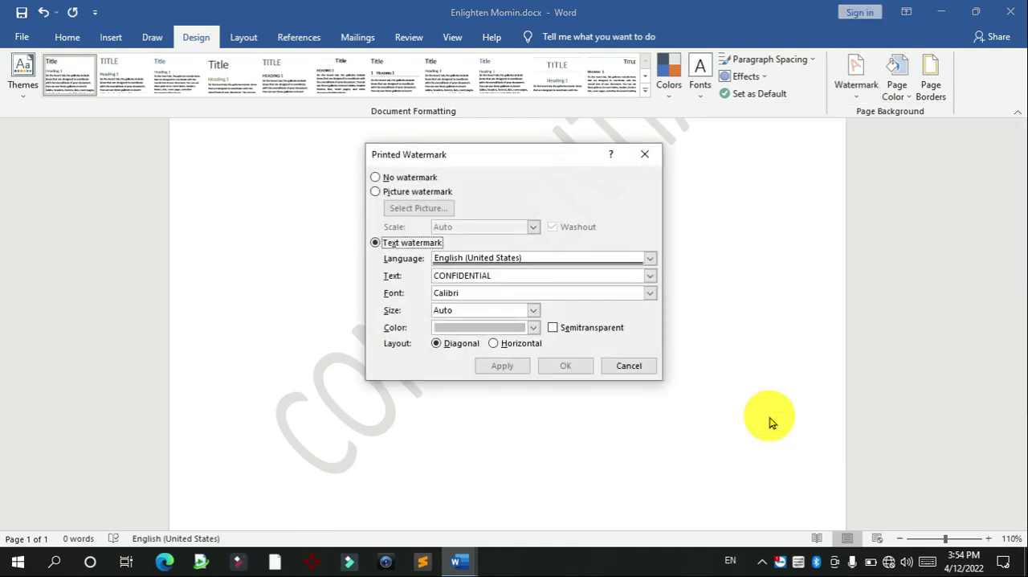
pyautogui.click(402, 242)
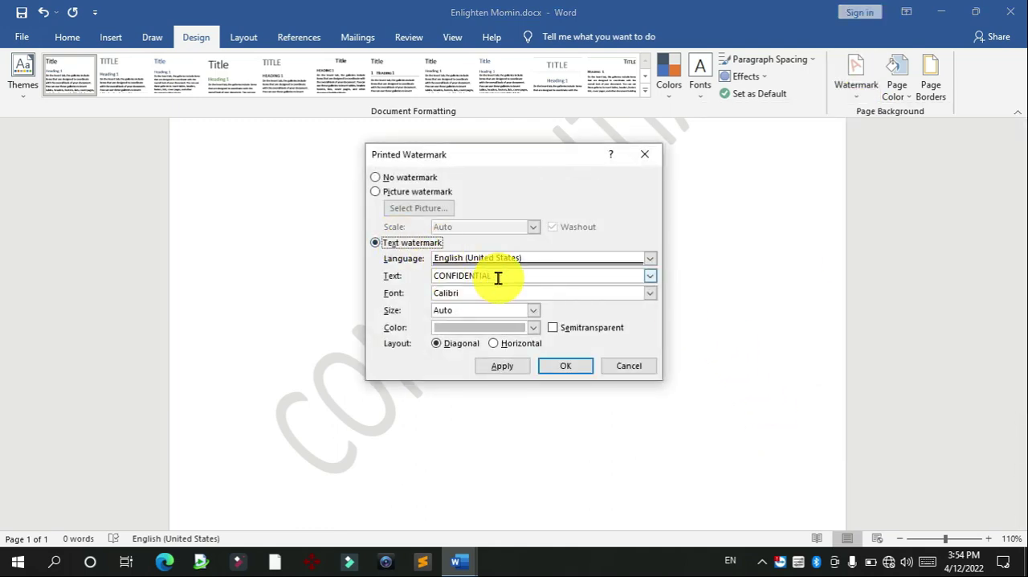
pyautogui.click(496, 275)
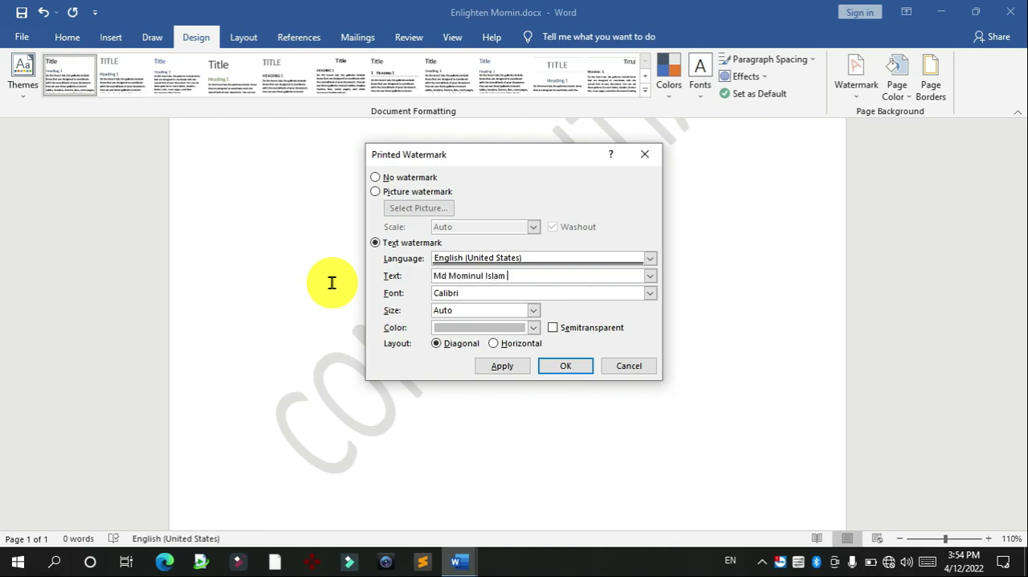
pyautogui.click(561, 367)
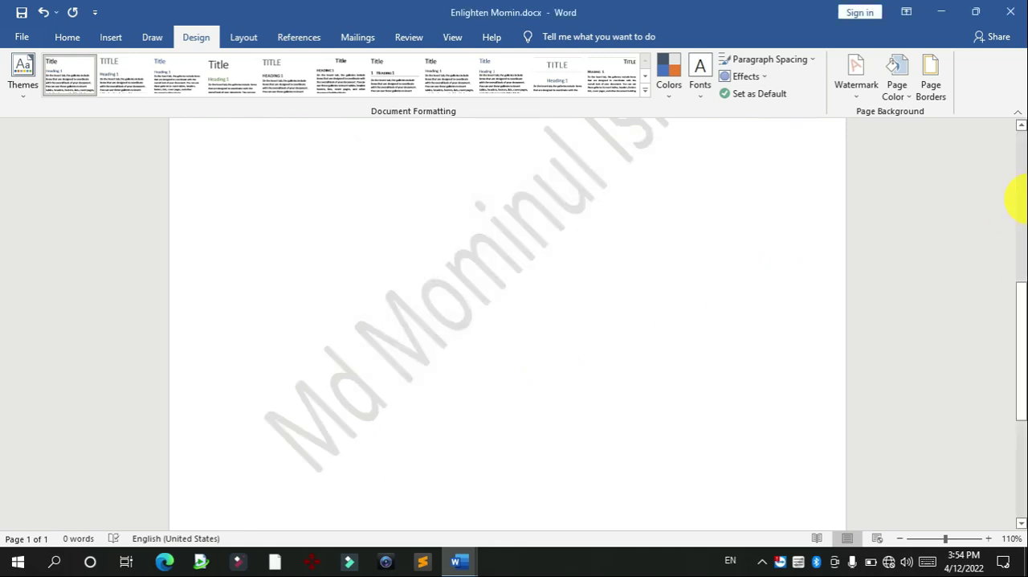
pyautogui.moveTo(1021, 292)
pyautogui.mouseDown()
pyautogui.moveTo(1021, 197)
pyautogui.moveTo(1024, 288)
pyautogui.mouseUp()
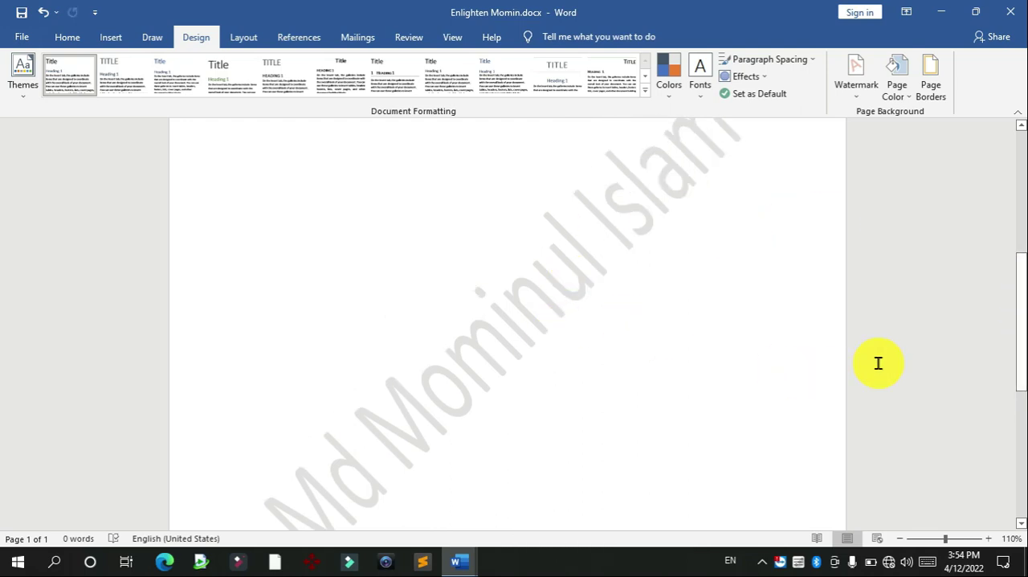
pyautogui.moveTo(1021, 317); pyautogui.dragTo(939, 185)
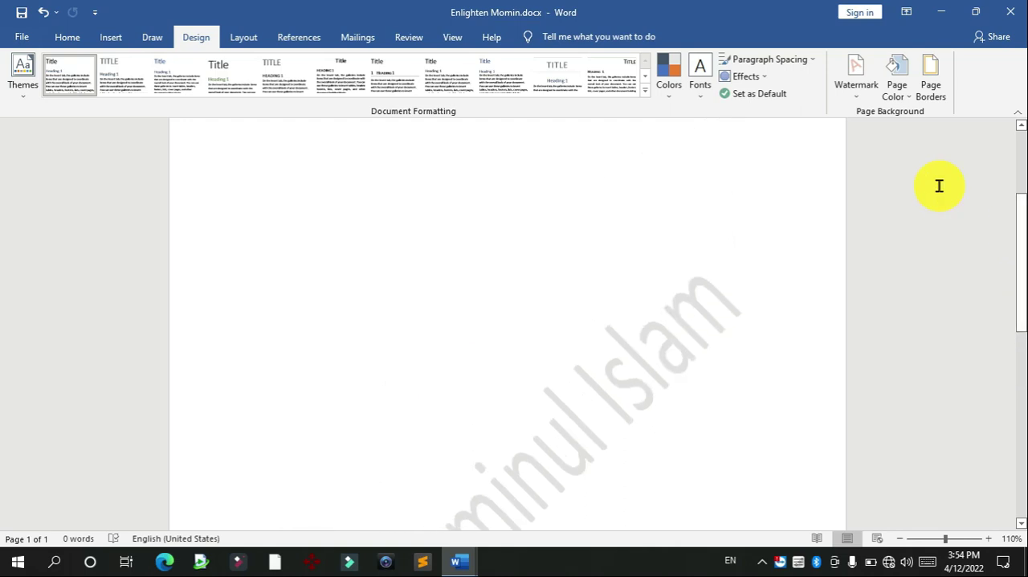
# Step: Replace the text watermark with a picture watermark using the portrait JPG from the Desktop, with Auto scale and Washout on
pyautogui.click(856, 103)
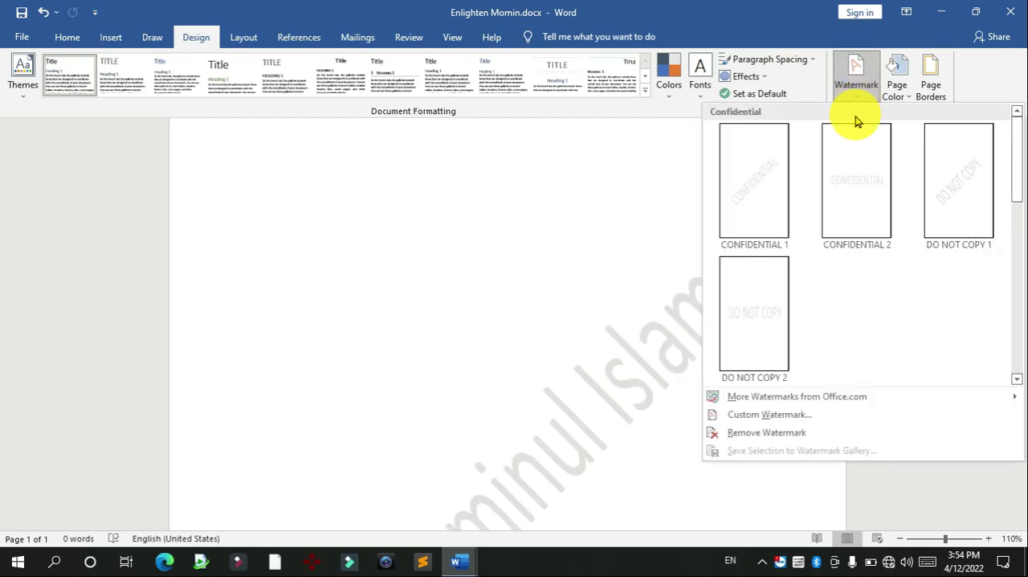
pyautogui.click(740, 416)
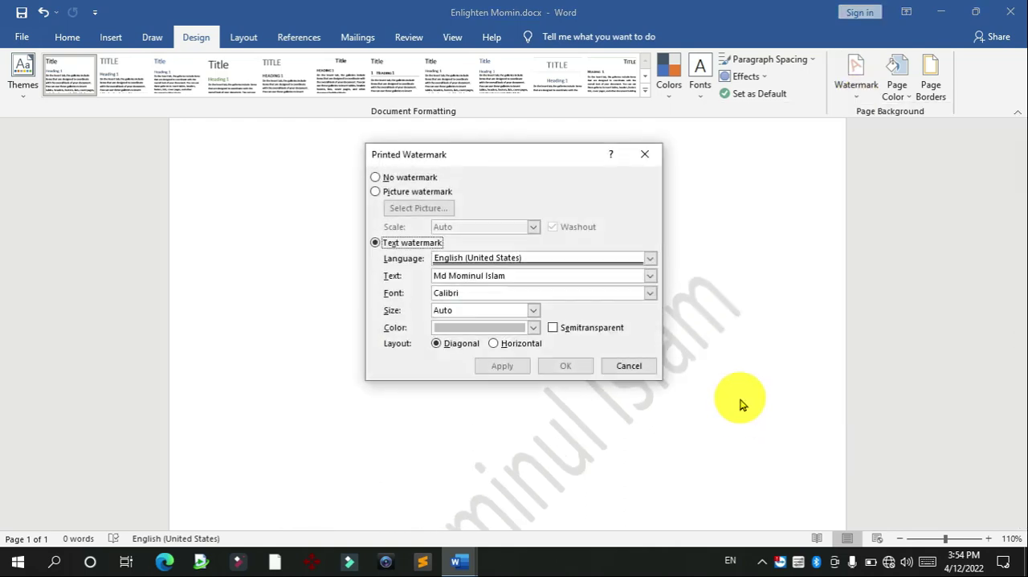
pyautogui.click(405, 193)
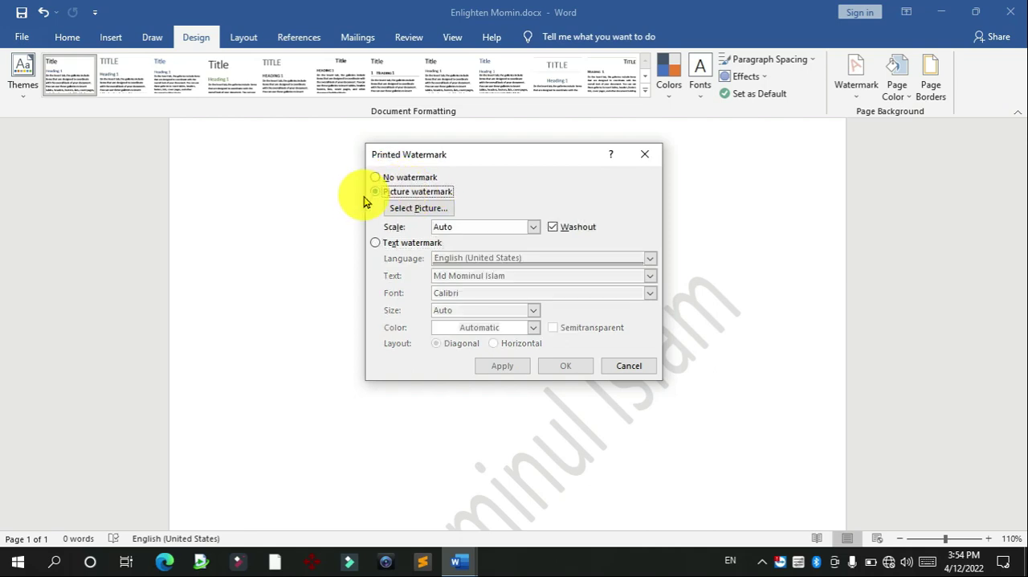
pyautogui.click(411, 210)
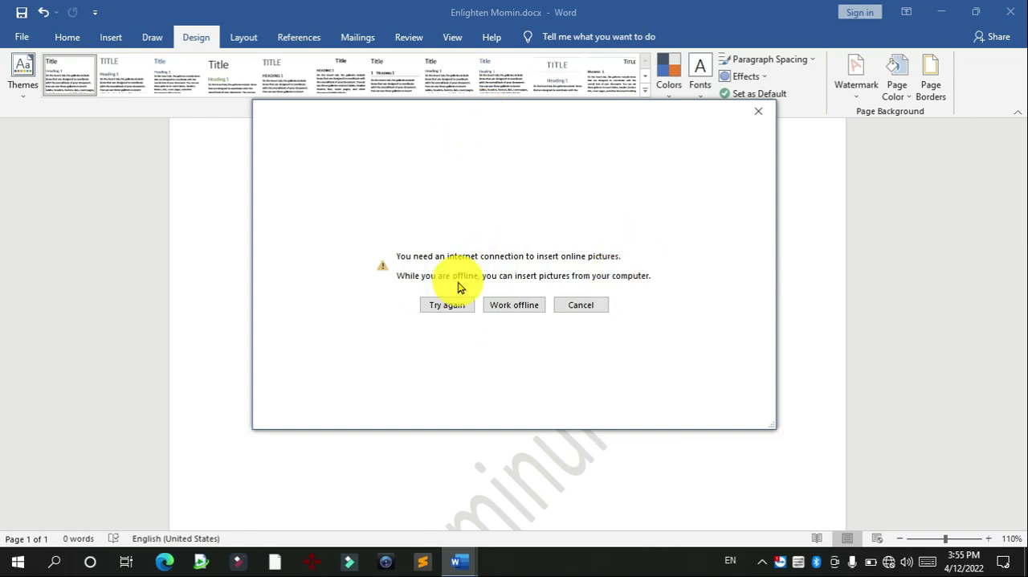
pyautogui.click(512, 306)
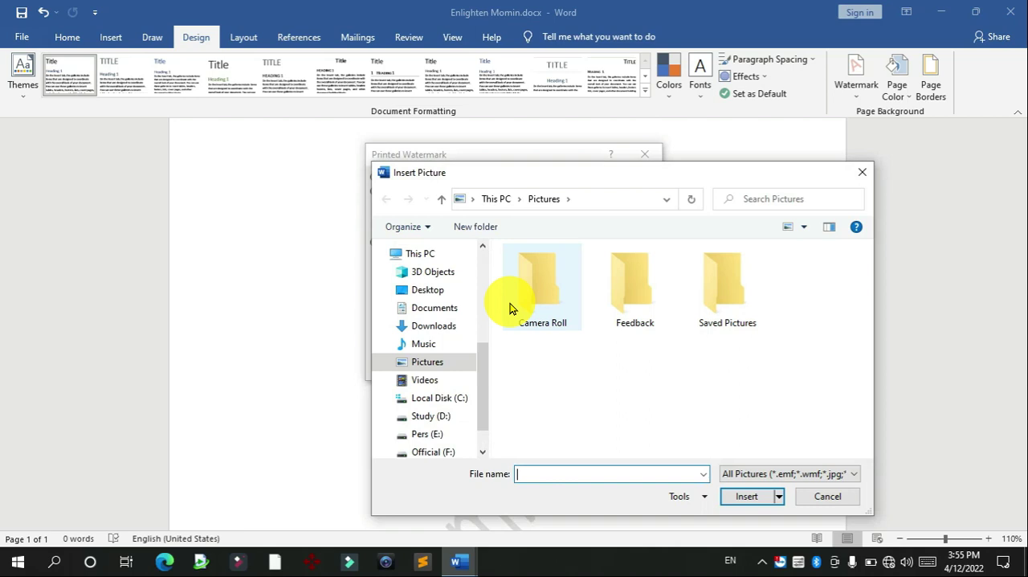
pyautogui.click(434, 288)
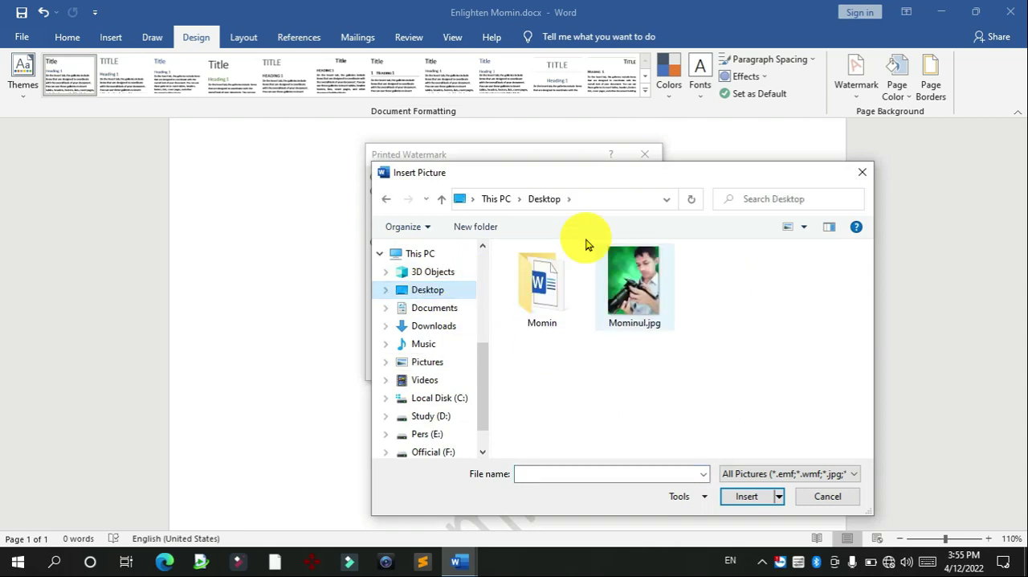
pyautogui.click(625, 285)
pyautogui.click(744, 496)
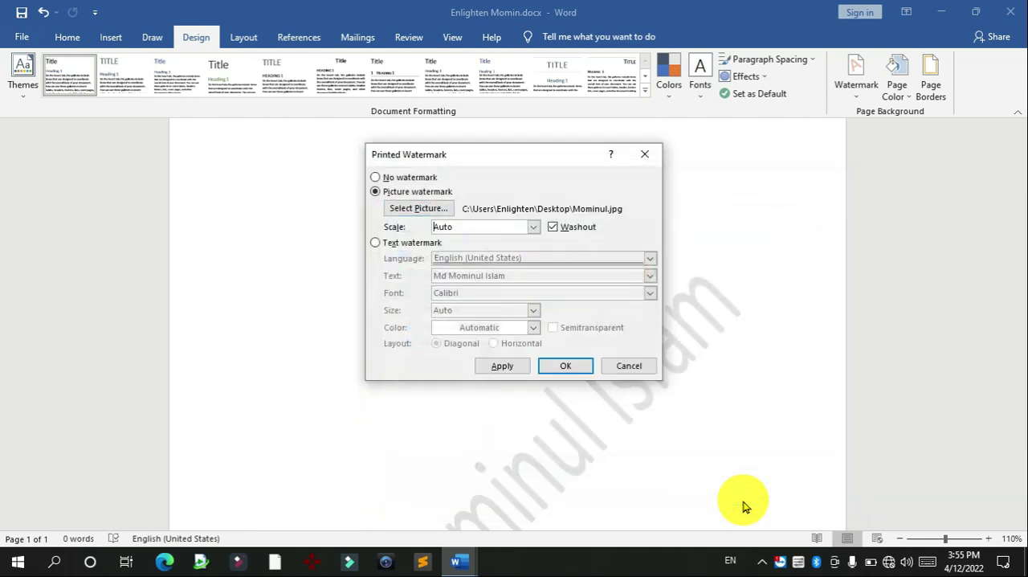
pyautogui.click(580, 373)
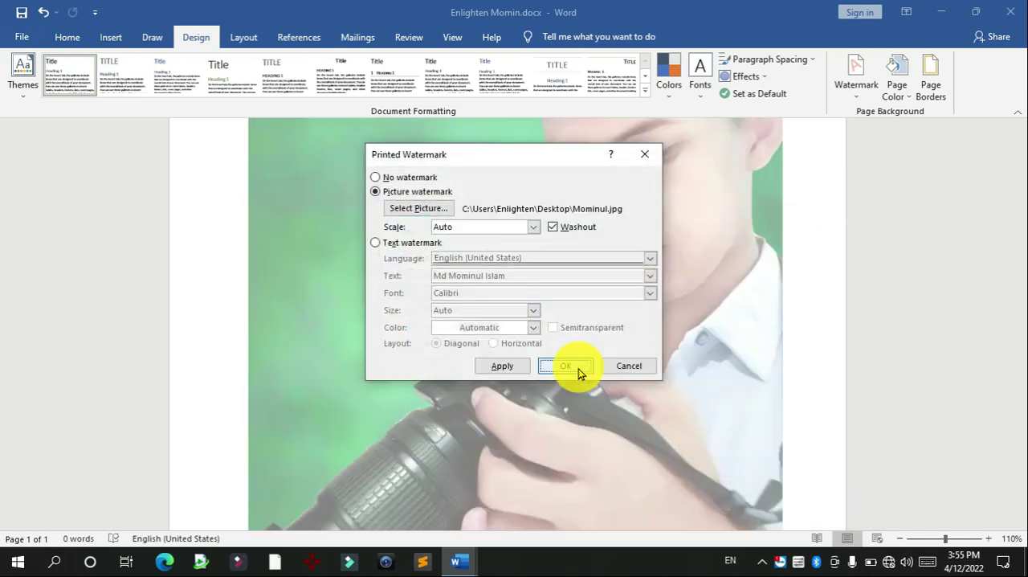
pyautogui.scroll(5, 1021, 258)
pyautogui.moveTo(1021, 258); pyautogui.dragTo(1012, 422)
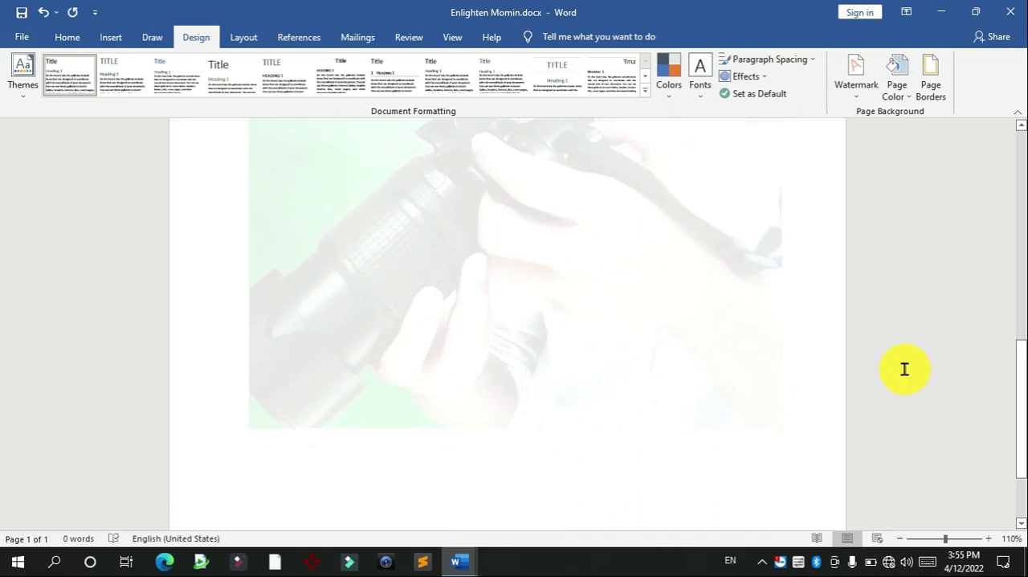
# Step: Turn off Washout for the existing picture watermark and check the picture on the page
pyautogui.moveTo(1020, 417); pyautogui.dragTo(1017, 285)
pyautogui.click(856, 89)
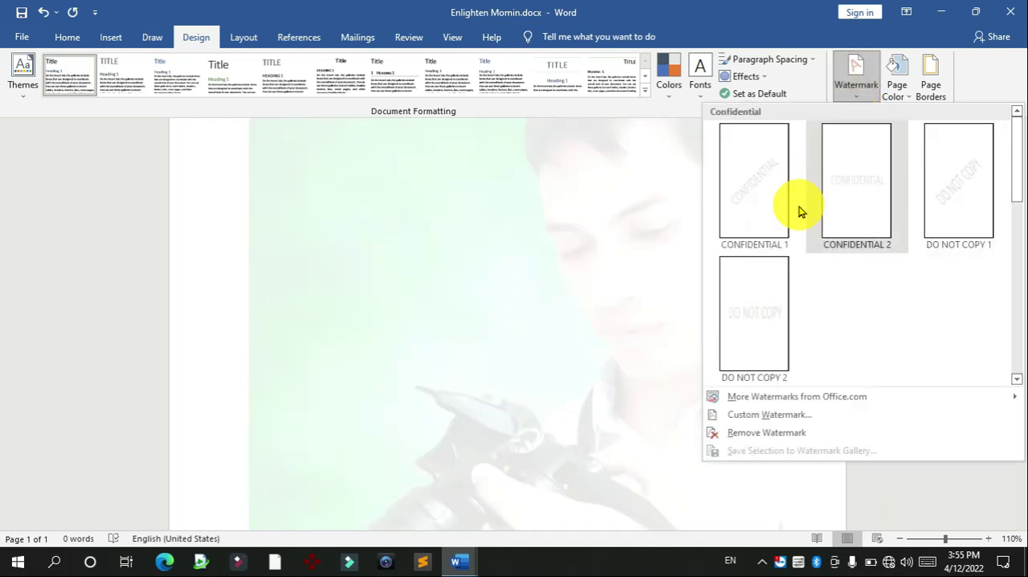
pyautogui.click(776, 413)
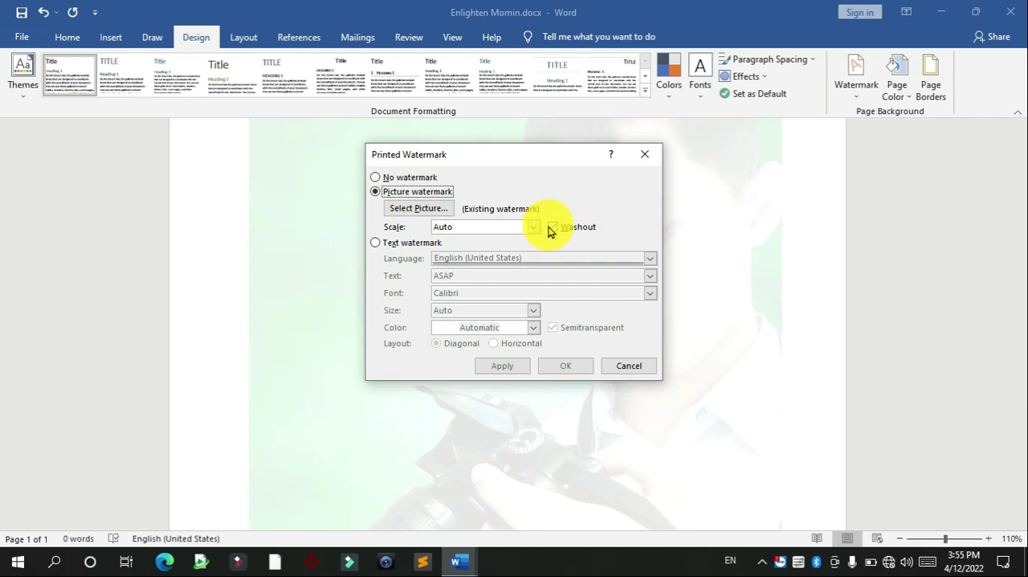
pyautogui.click(568, 365)
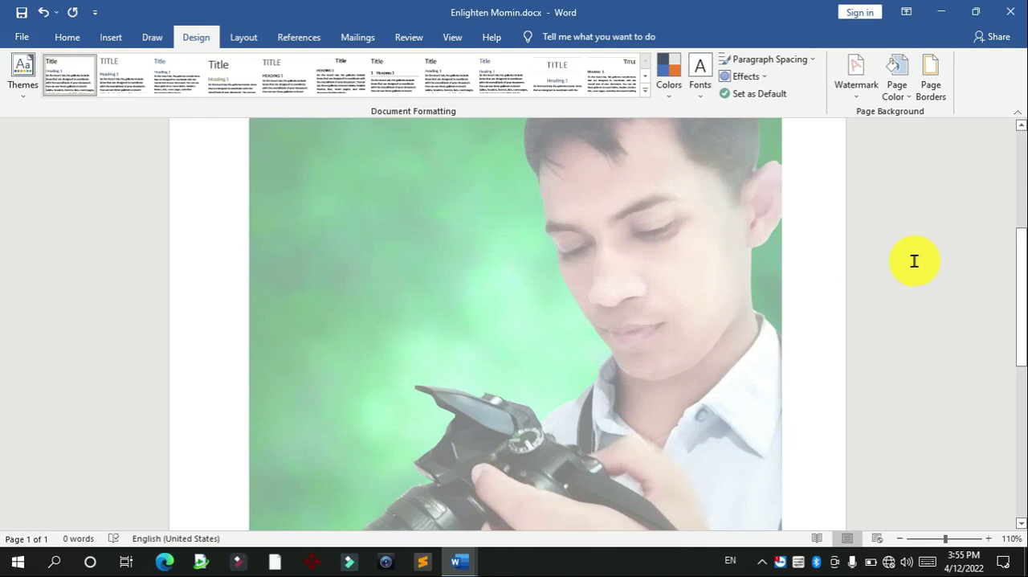
pyautogui.moveTo(1019, 273); pyautogui.dragTo(1014, 233)
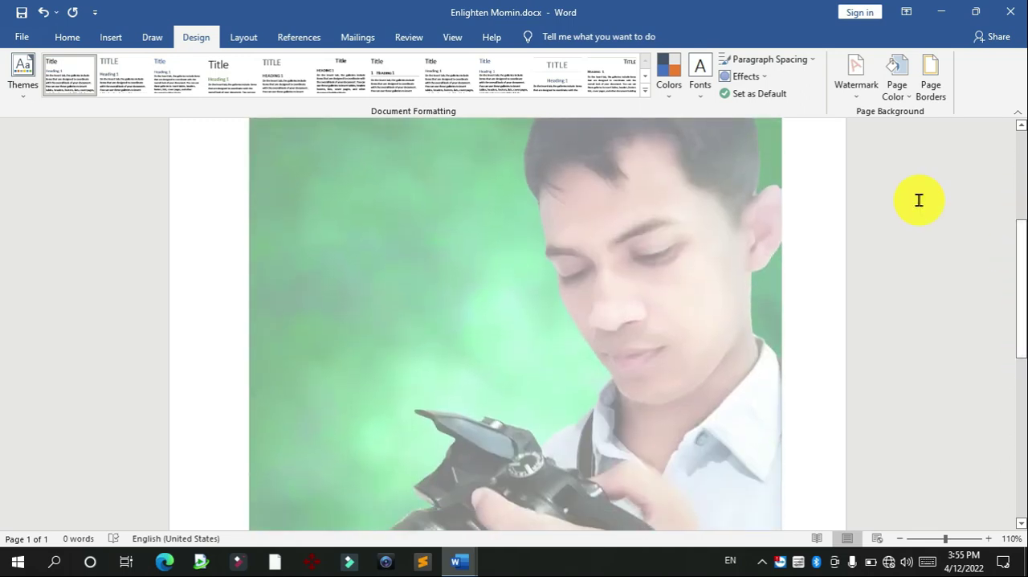
# Step: Replace the picture watermark with a diagonal CONFIDENTIAL text watermark in Calibri, Auto size, with Semitransparent on
pyautogui.click(853, 95)
pyautogui.click(747, 414)
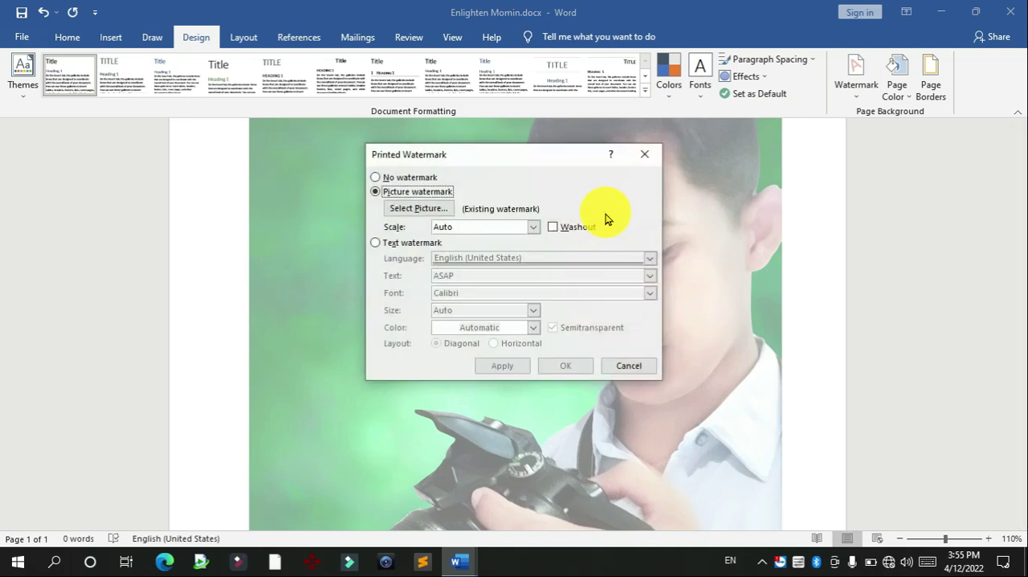
pyautogui.click(409, 242)
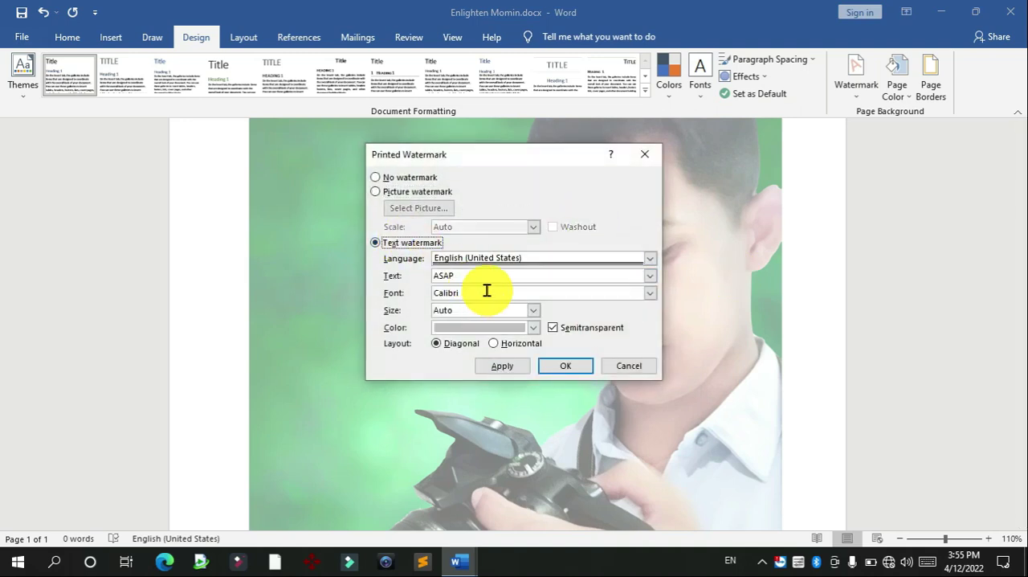
pyautogui.click(651, 276)
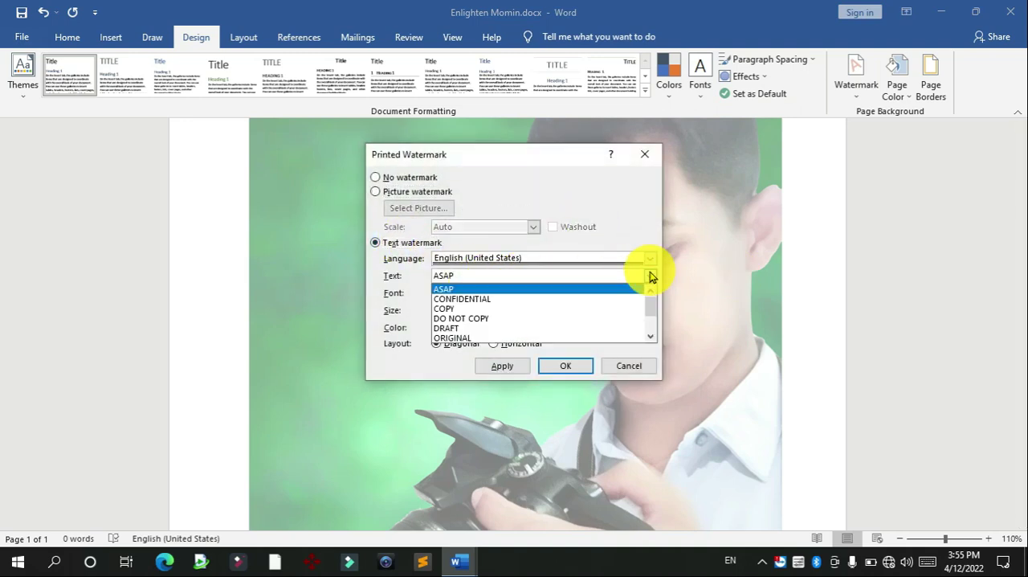
pyautogui.click(554, 287)
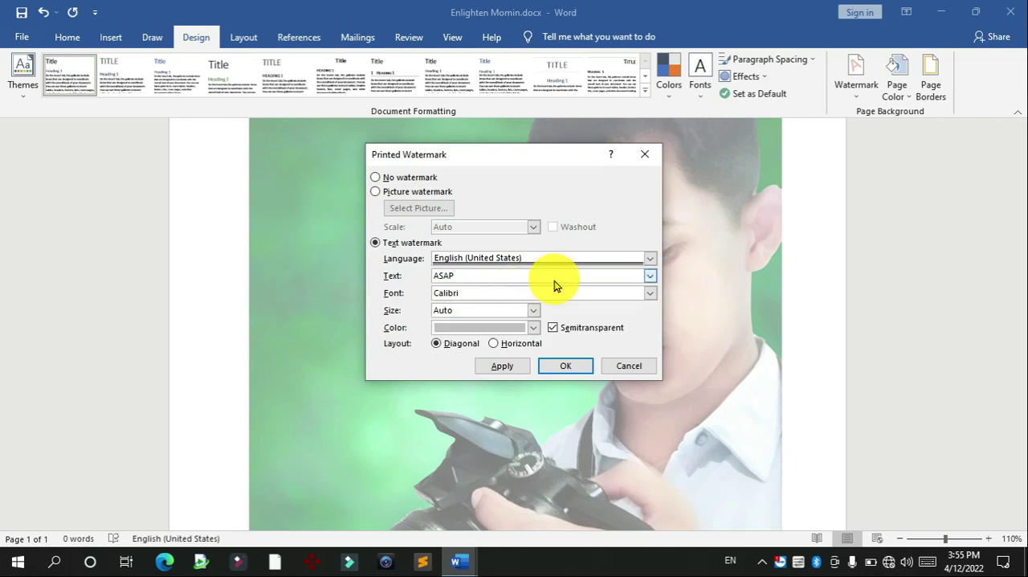
pyautogui.click(648, 278)
pyautogui.click(516, 302)
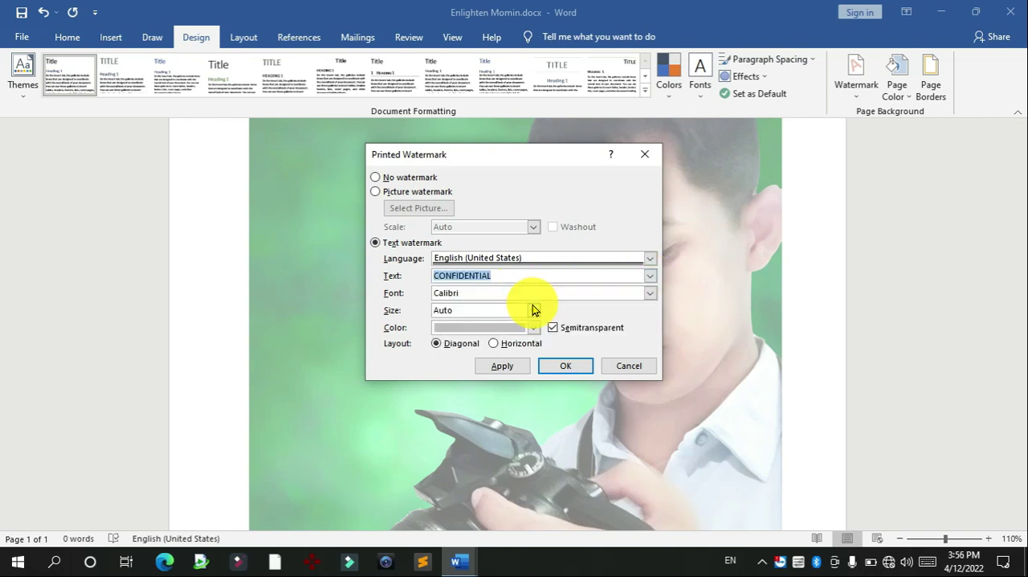
pyautogui.click(565, 368)
# Step: Turn off Semitransparent for the CONFIDENTIAL text watermark and check it on the page
pyautogui.click(856, 95)
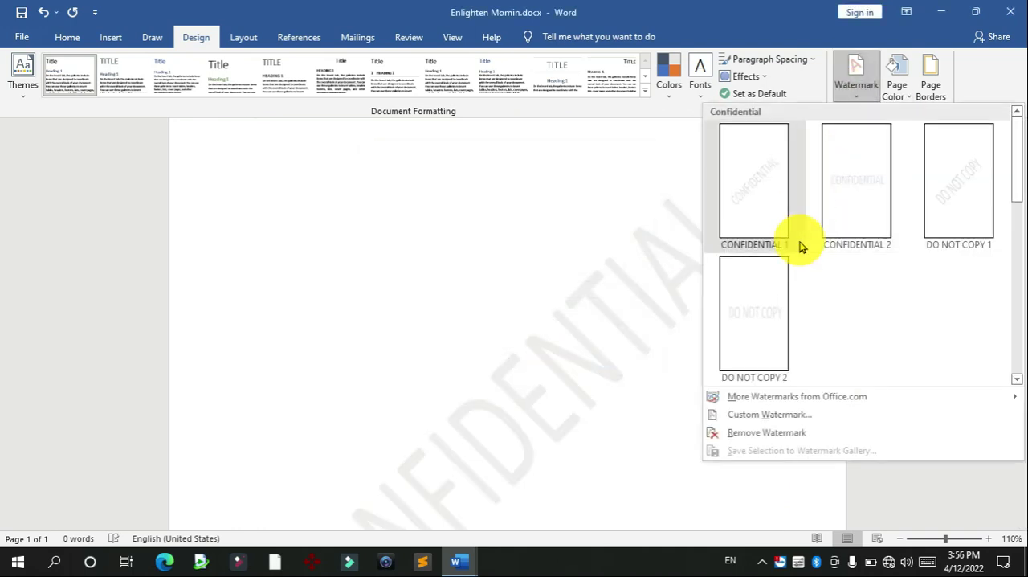
pyautogui.click(759, 415)
pyautogui.click(553, 327)
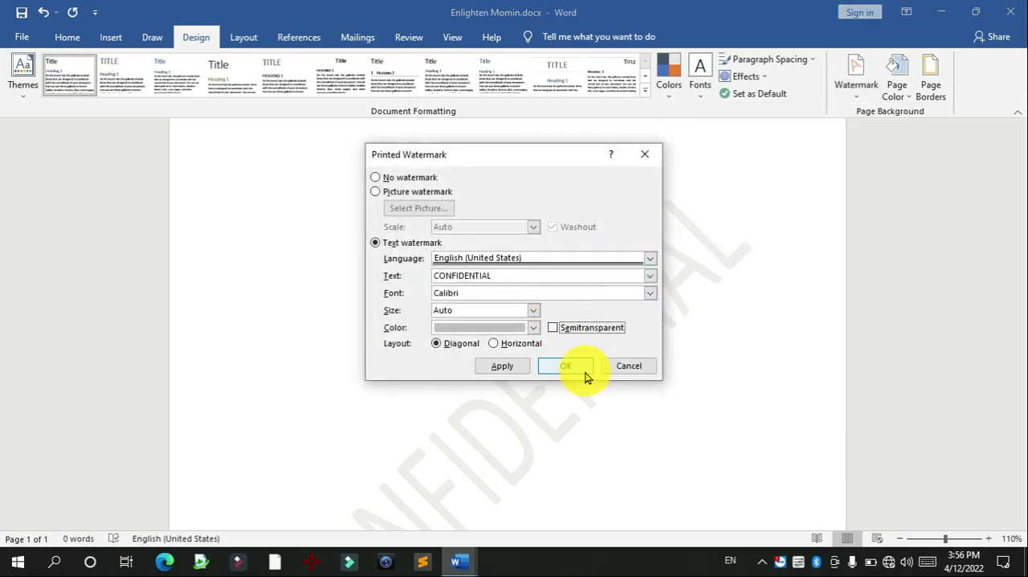
pyautogui.click(579, 371)
pyautogui.scroll(3, 1015, 248)
pyautogui.moveTo(1020, 253); pyautogui.dragTo(1015, 204)
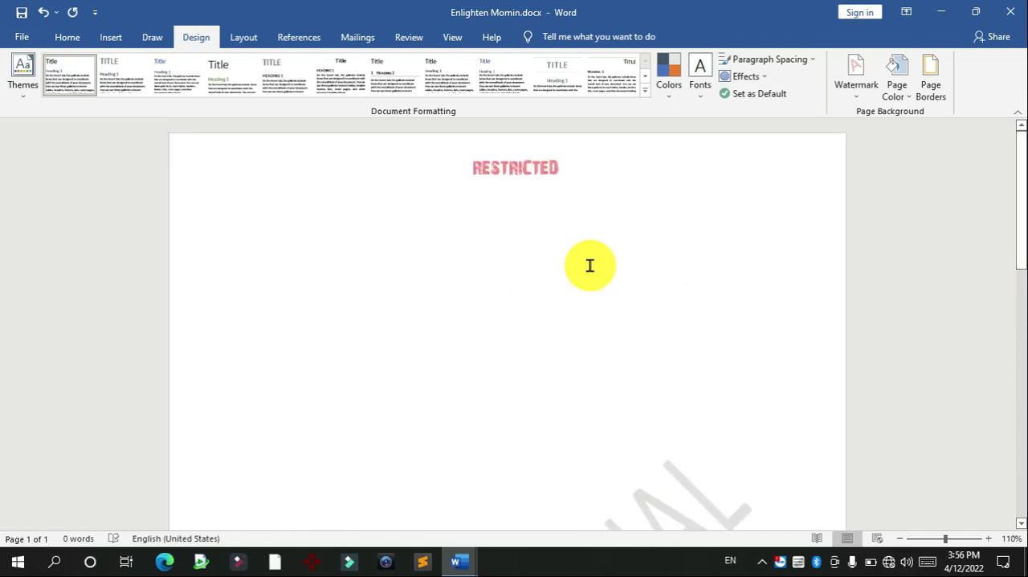
# Step: Set the page background color to black
pyautogui.click(78, 34)
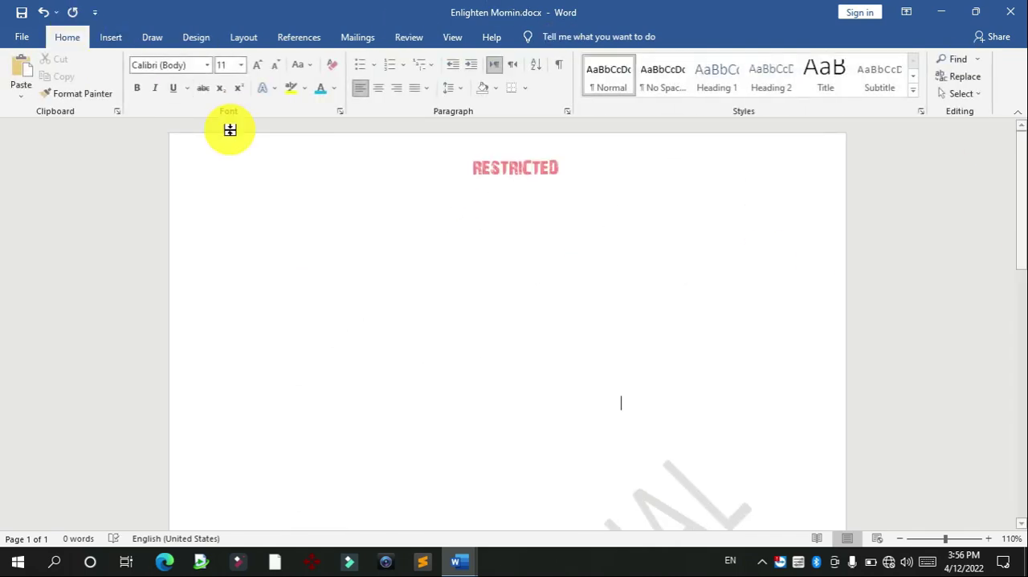
pyautogui.click(195, 32)
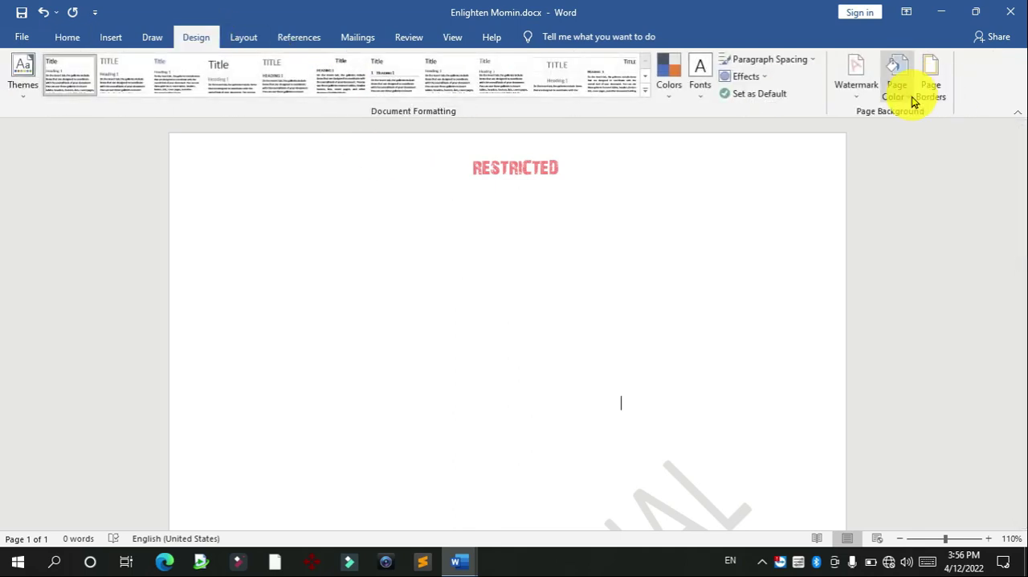
pyautogui.click(912, 100)
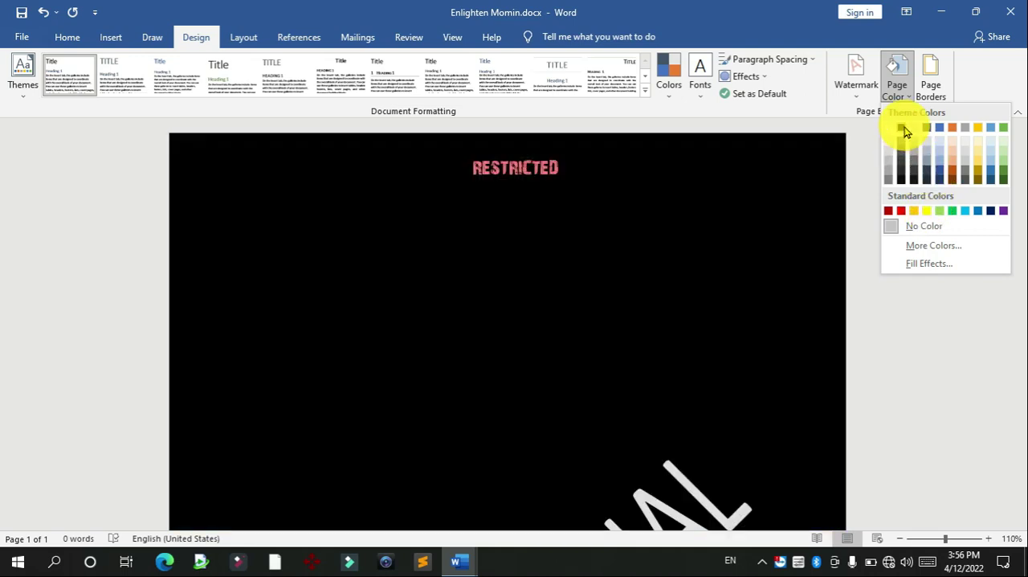
pyautogui.click(903, 129)
pyautogui.moveTo(1018, 237); pyautogui.dragTo(1017, 133)
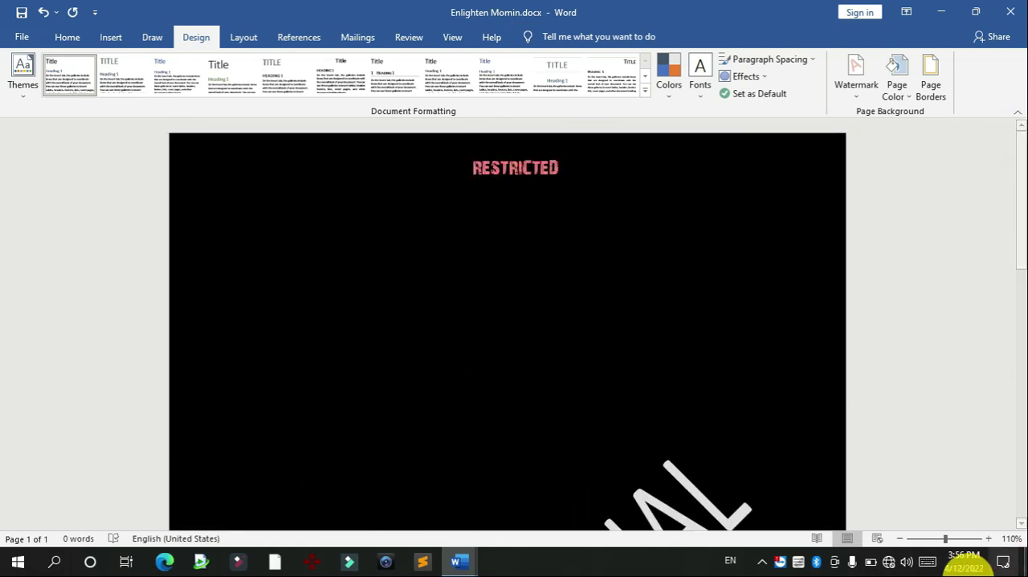
# Step: Examine the whole black page with its watermark, header and footer, and review the available page colors
pyautogui.click(898, 539)
pyautogui.click(898, 539)
pyautogui.click(898, 539)
pyautogui.click(898, 539)
pyautogui.click(898, 539)
pyautogui.click(898, 538)
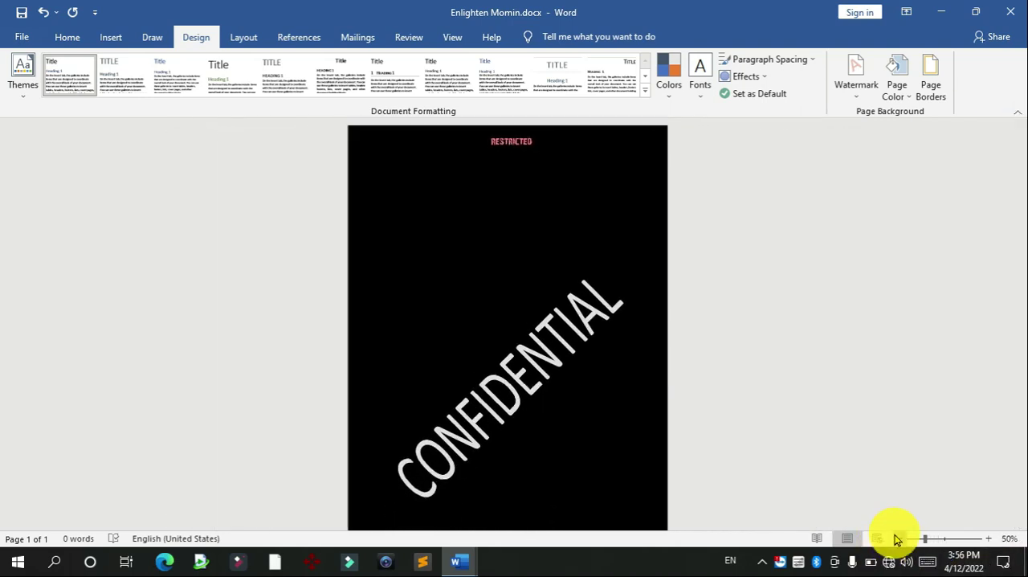
pyautogui.click(898, 538)
pyautogui.click(898, 539)
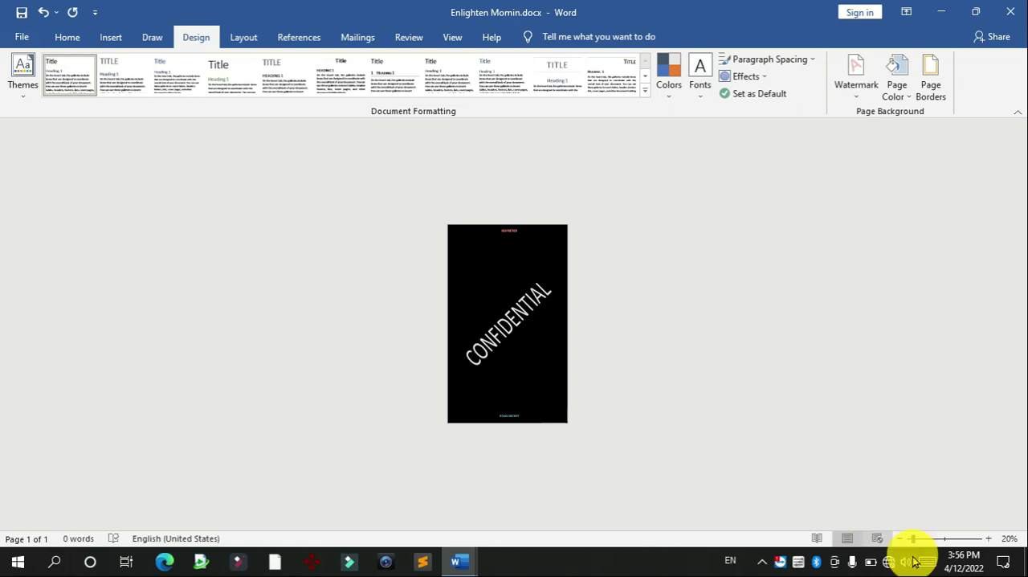
pyautogui.click(987, 539)
pyautogui.click(987, 539)
pyautogui.click(987, 539)
pyautogui.click(987, 539)
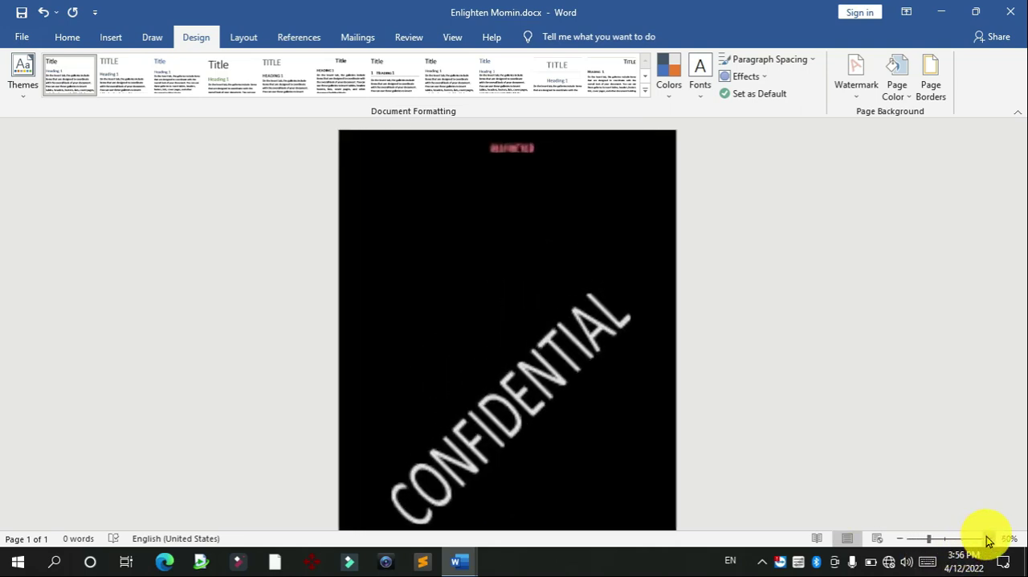
pyautogui.click(987, 539)
pyautogui.click(987, 539)
pyautogui.click(987, 539)
pyautogui.click(987, 539)
pyautogui.click(987, 539)
pyautogui.click(987, 539)
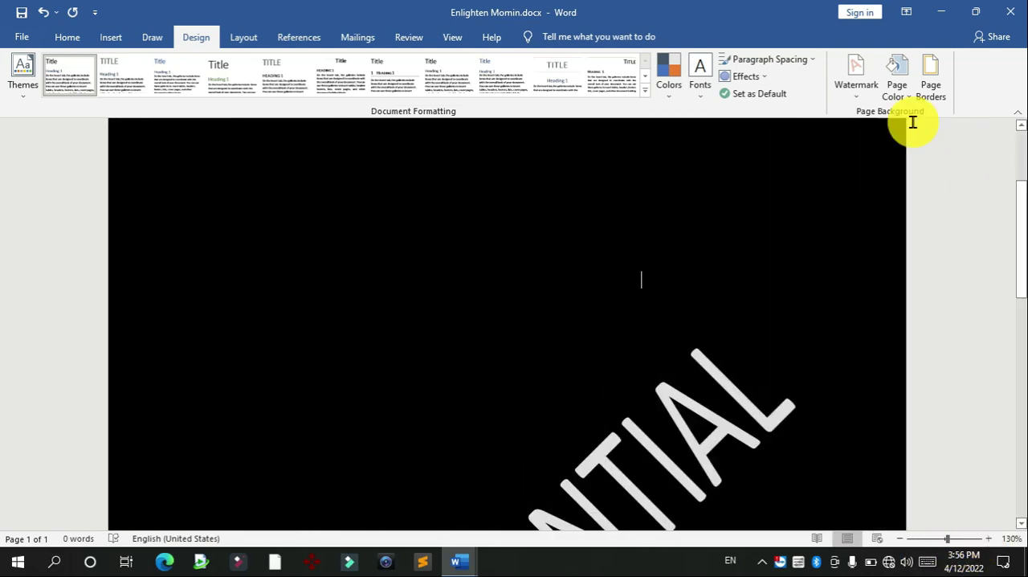
pyautogui.click(898, 90)
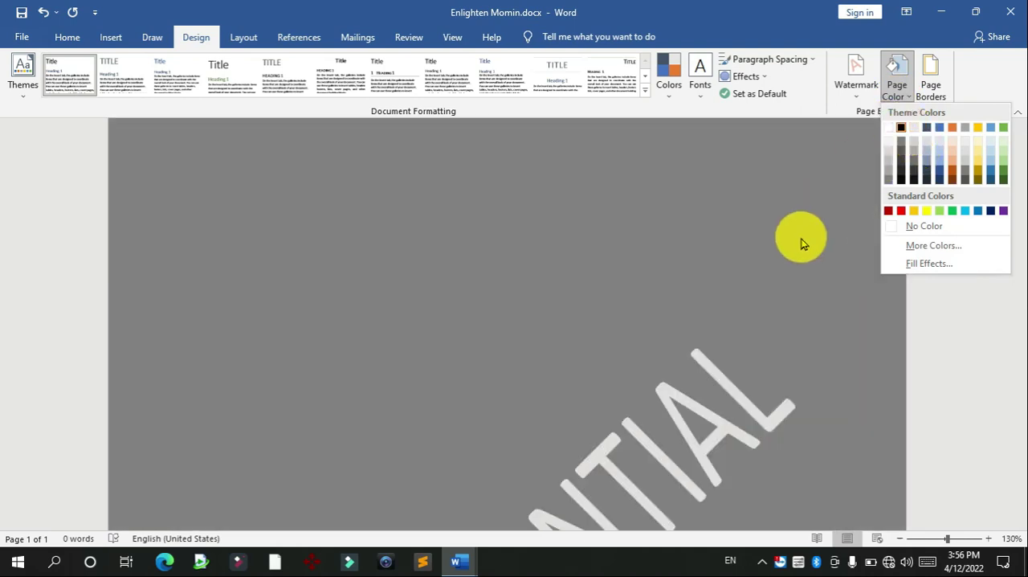
pyautogui.click(799, 236)
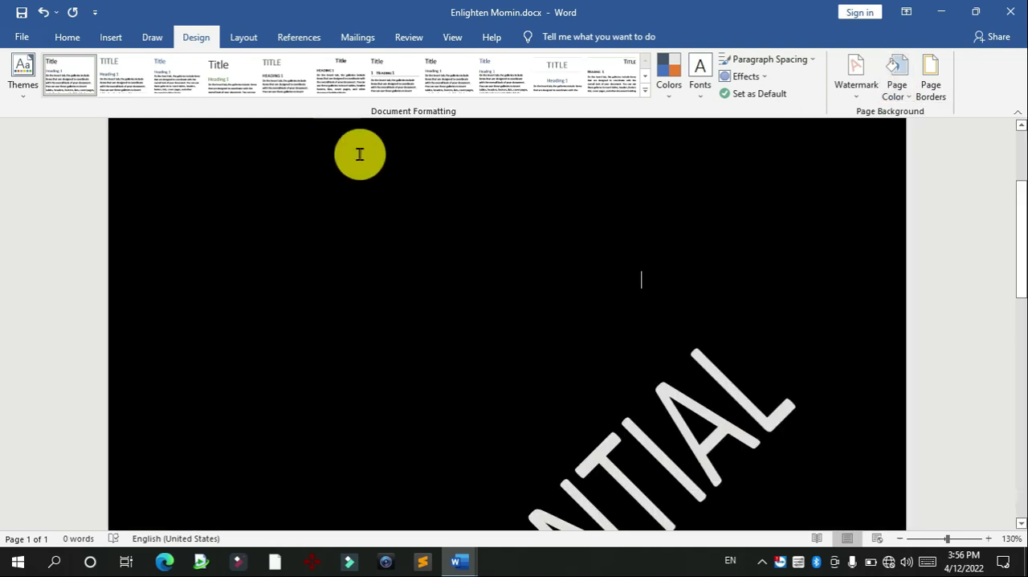
# Step: Add a red 3 pt thick-and-thin box border around the pages of the whole document
pyautogui.click(930, 80)
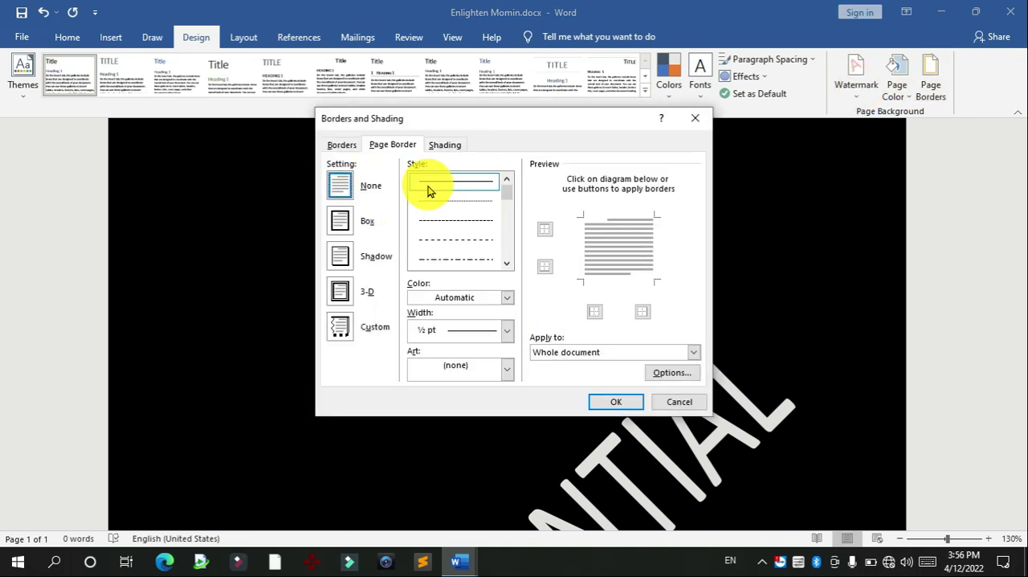
pyautogui.moveTo(503, 201); pyautogui.dragTo(508, 224)
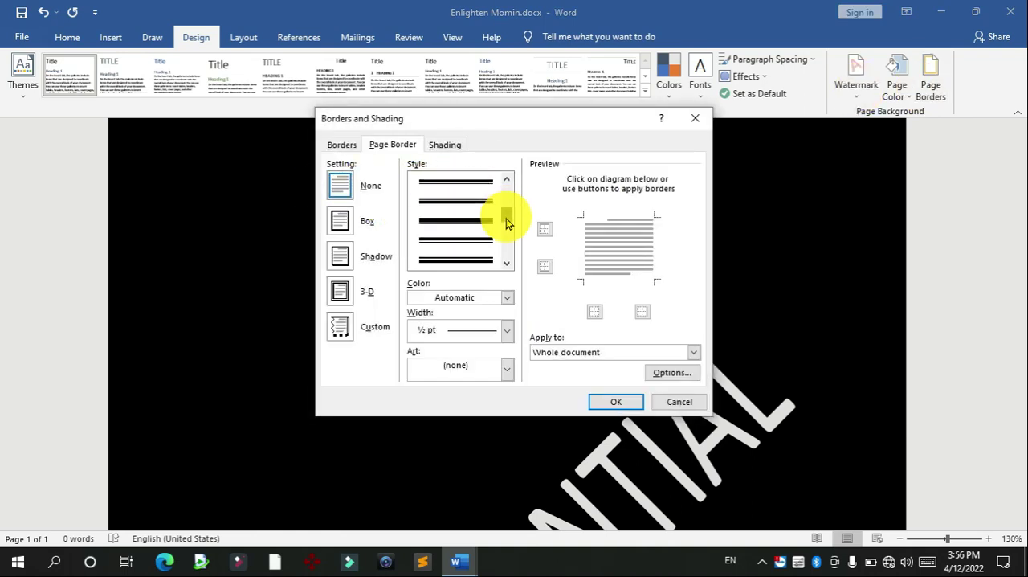
pyautogui.click(460, 187)
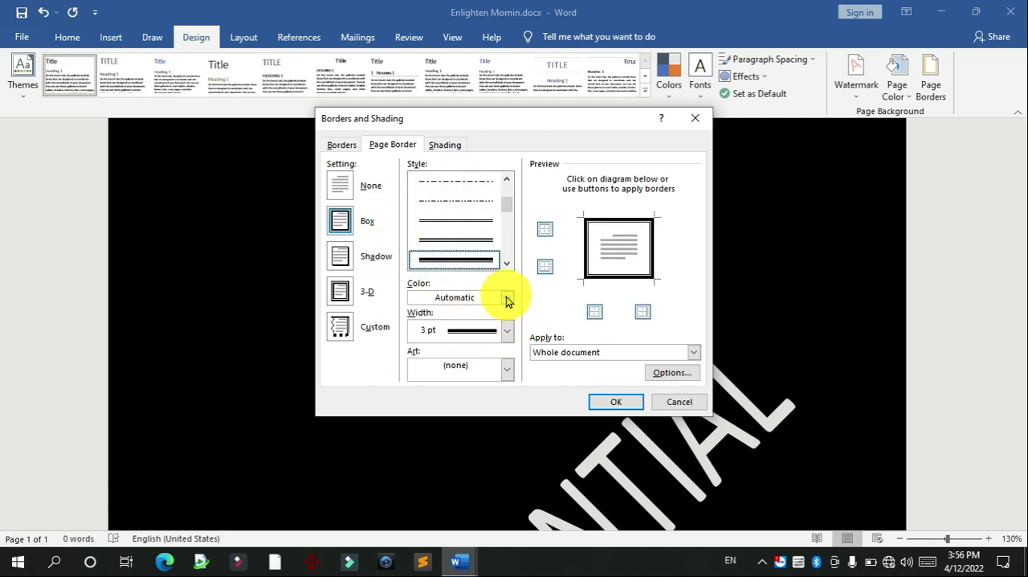
pyautogui.click(506, 299)
pyautogui.click(428, 432)
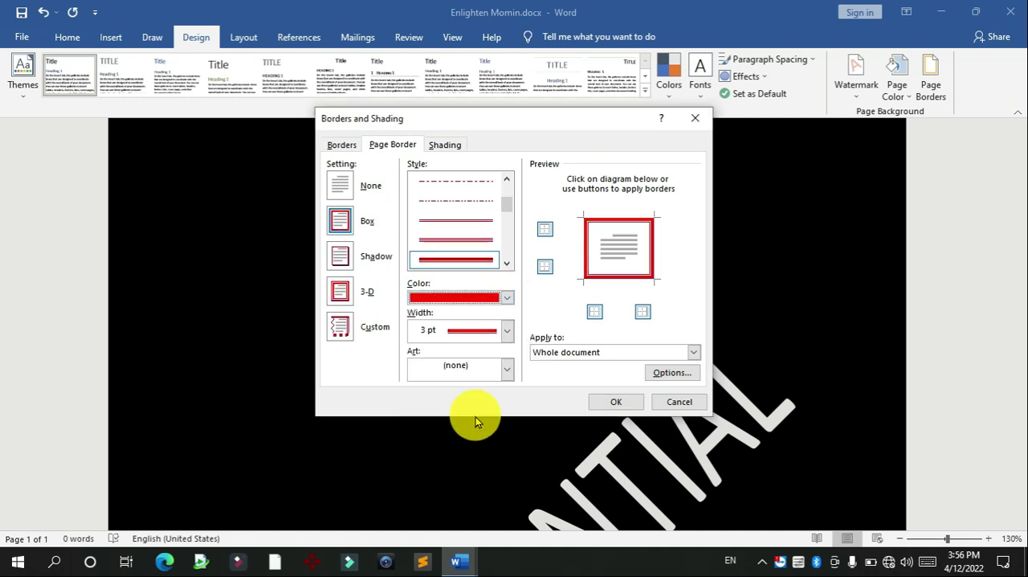
pyautogui.click(616, 402)
# Step: Examine the red page border around the whole page and up close
pyautogui.moveTo(1016, 319); pyautogui.dragTo(1016, 195)
pyautogui.click(901, 538)
pyautogui.click(901, 538)
pyautogui.click(901, 538)
pyautogui.click(901, 538)
pyautogui.click(901, 539)
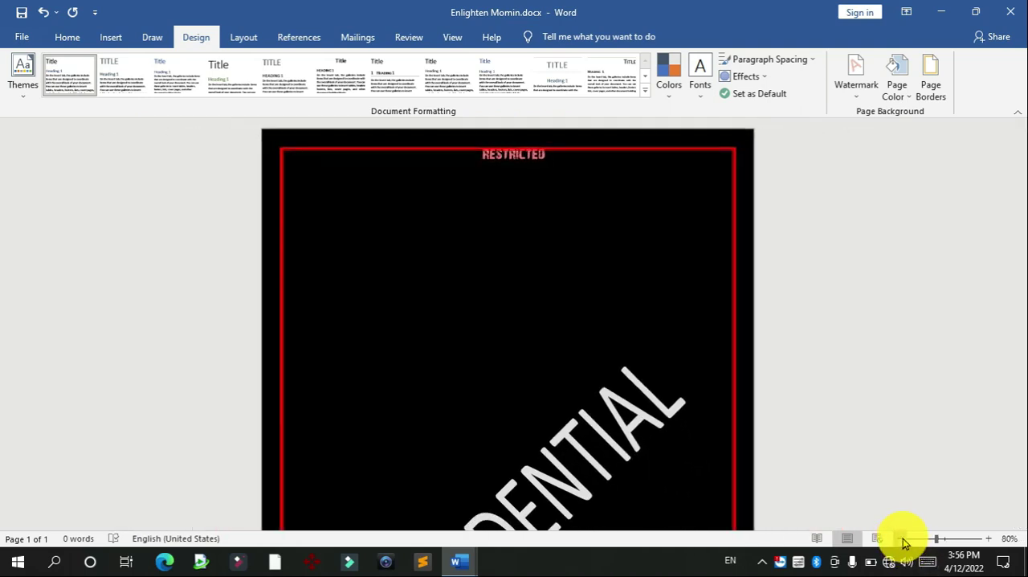
pyautogui.click(902, 538)
pyautogui.click(901, 538)
pyautogui.click(901, 539)
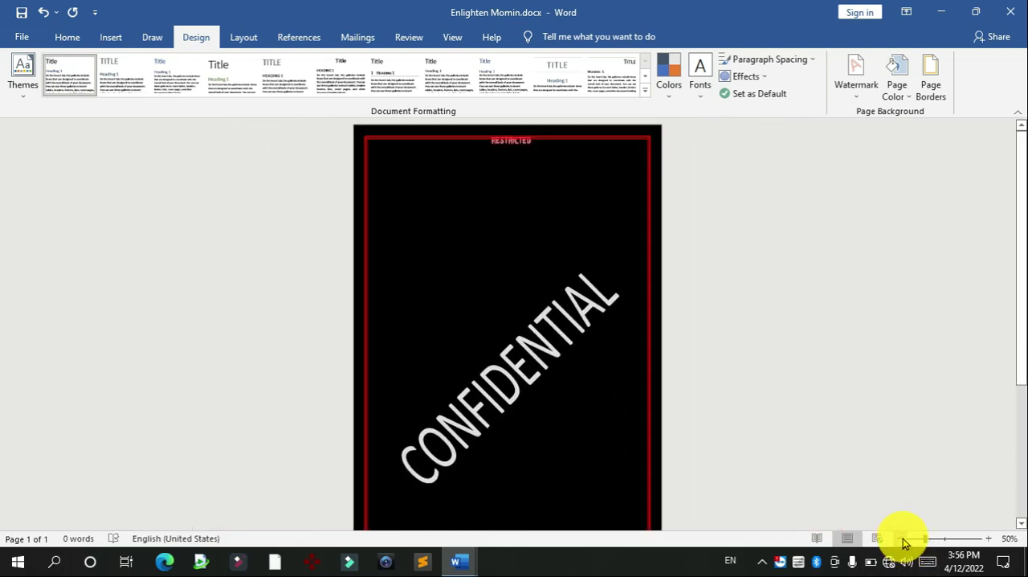
pyautogui.moveTo(1022, 361); pyautogui.dragTo(1018, 282)
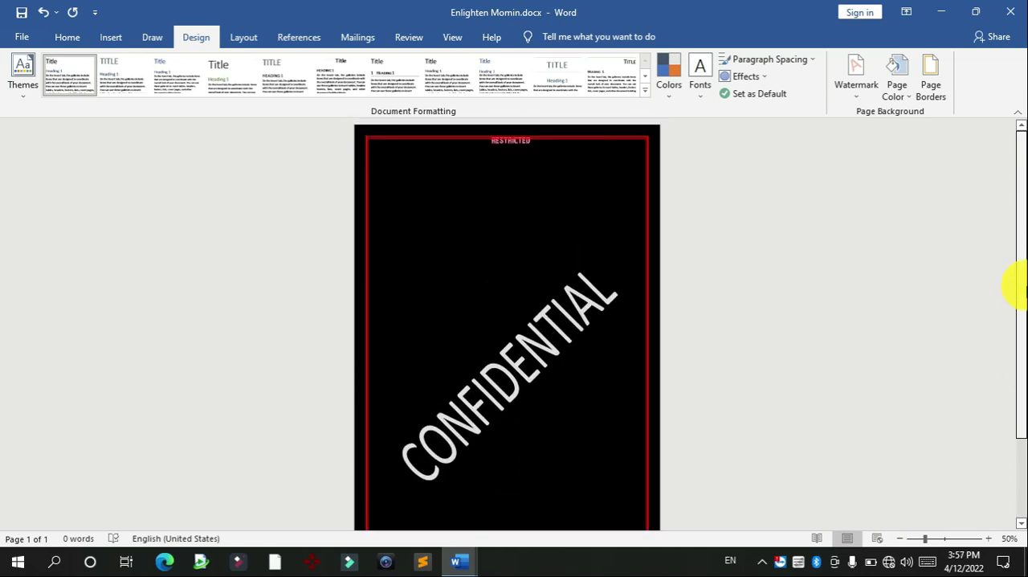
pyautogui.click(990, 539)
pyautogui.click(989, 539)
pyautogui.click(989, 539)
pyautogui.click(990, 538)
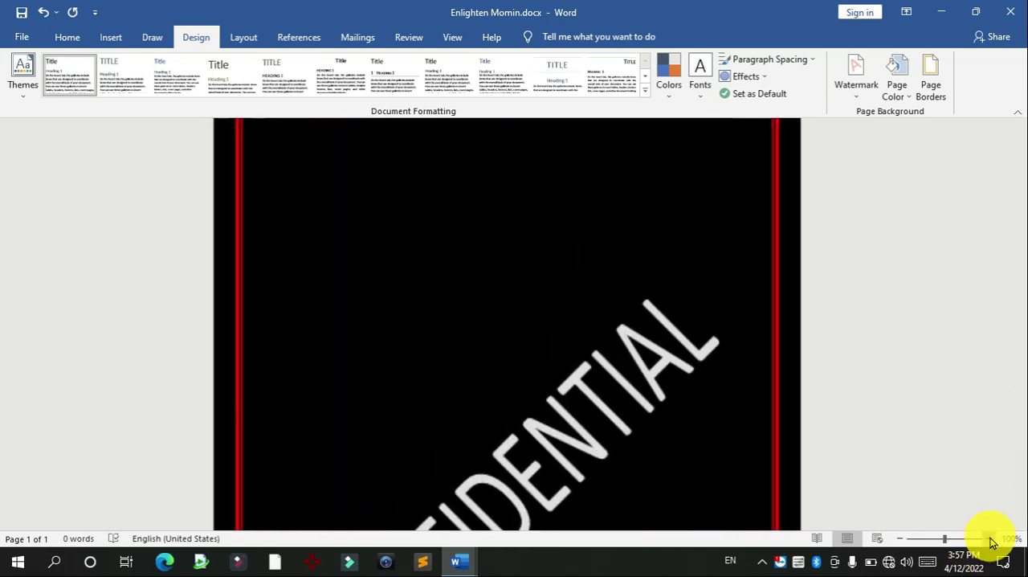
pyautogui.click(989, 539)
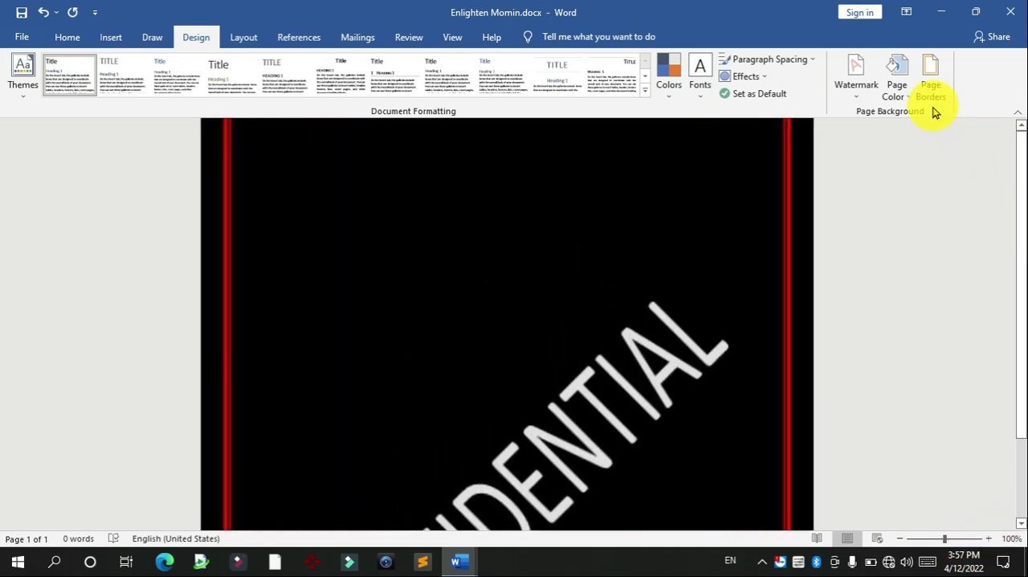
# Step: Switch to the exam question document, read the remaining tasks, and return to the top of the answer document
pyautogui.click(458, 561)
pyautogui.click(552, 492)
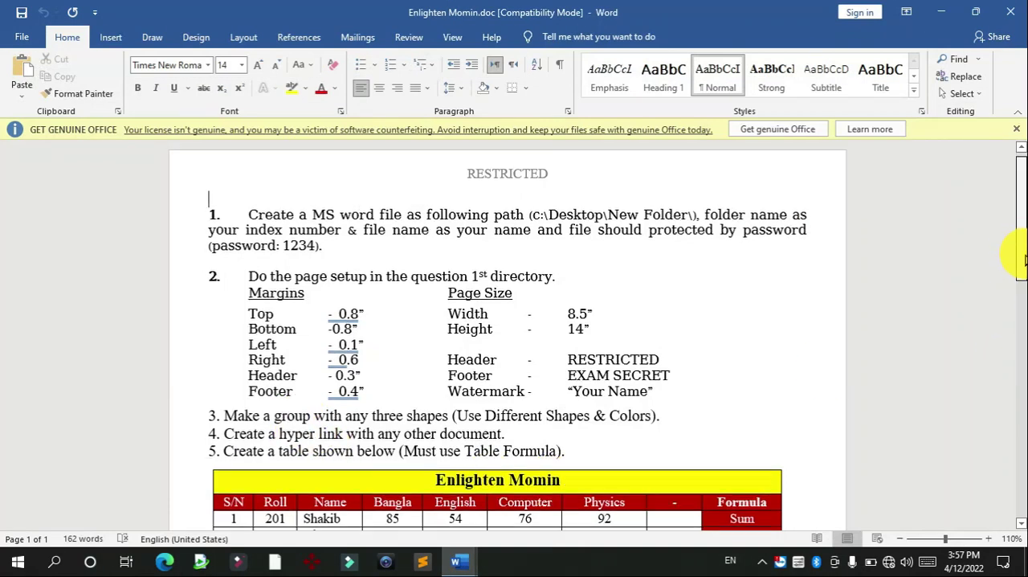
pyautogui.scroll(-3, 1018, 232)
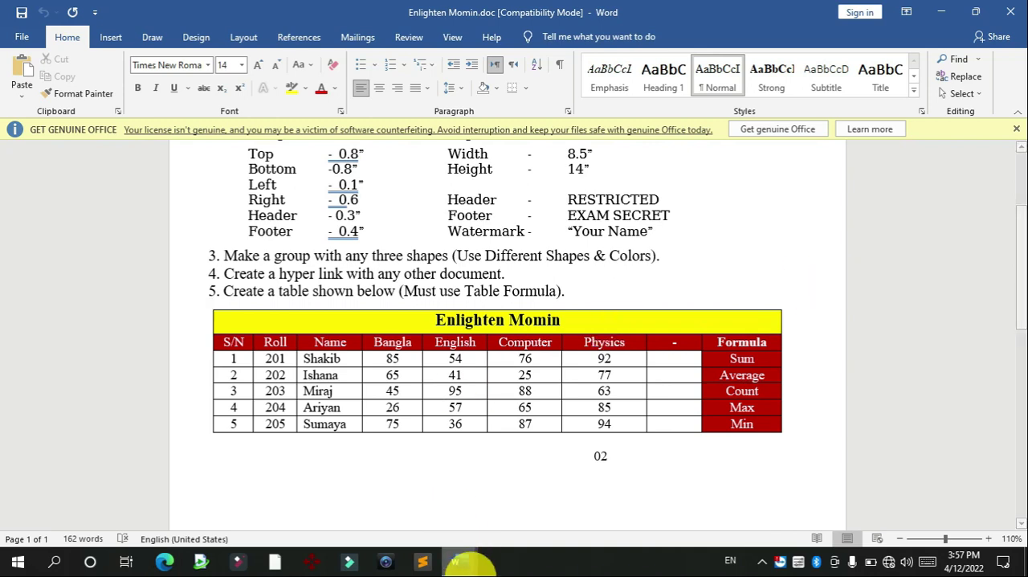
pyautogui.click(458, 561)
pyautogui.click(388, 499)
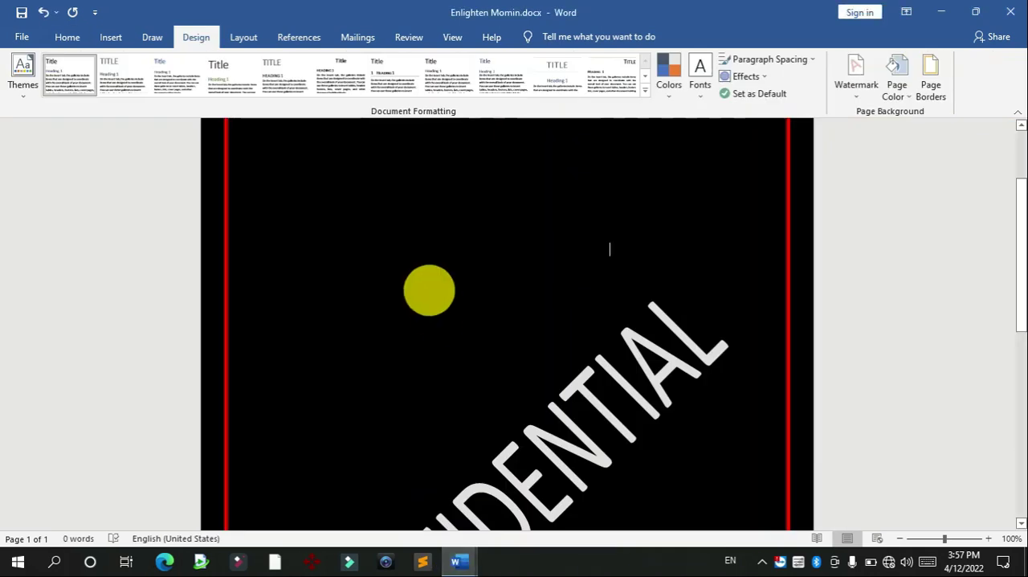
pyautogui.scroll(3, 1020, 289)
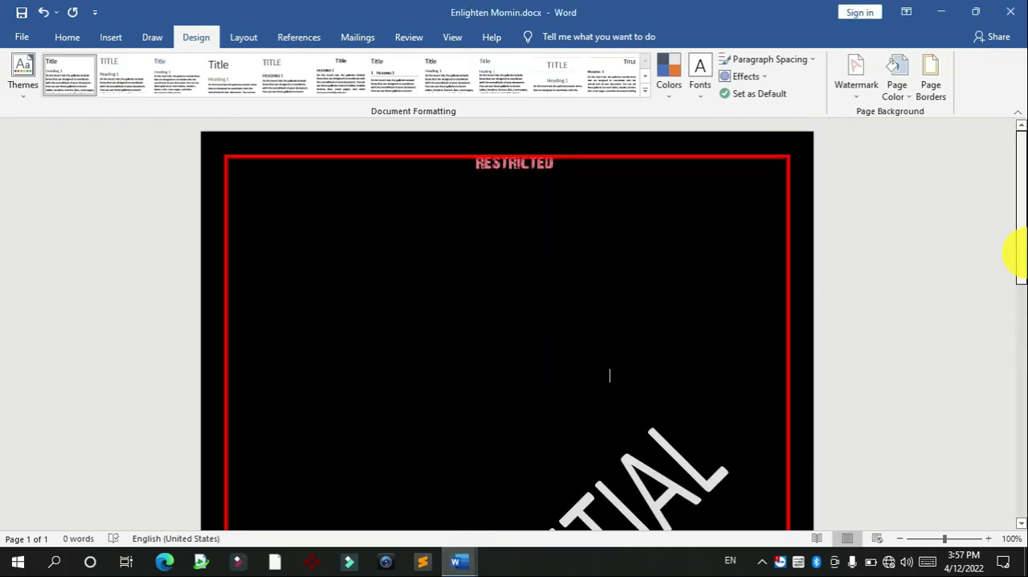
# Step: Close the page border settings unchanged and set the page color to white
pyautogui.click(929, 89)
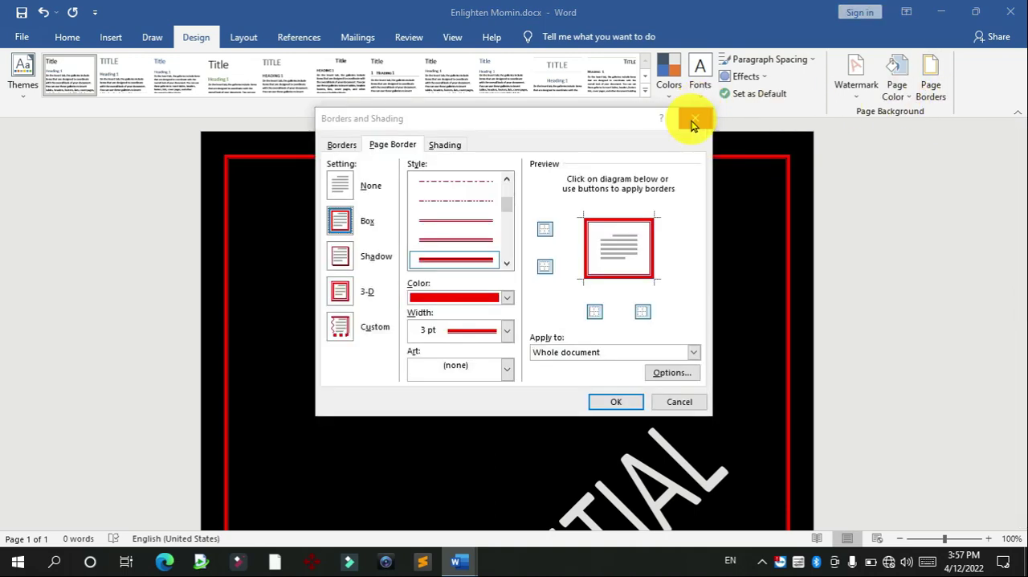
pyautogui.click(694, 120)
pyautogui.click(897, 95)
pyautogui.click(887, 128)
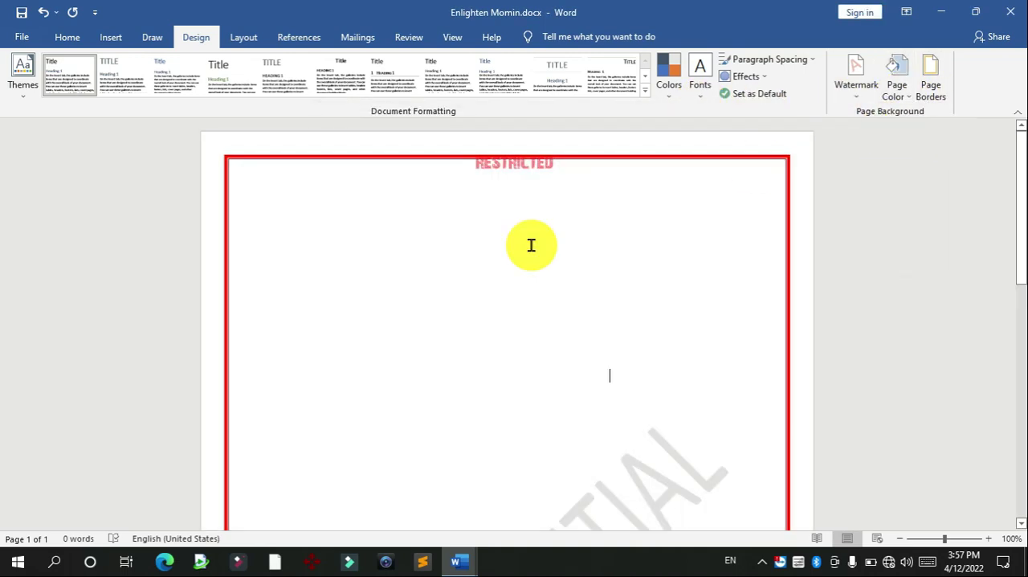
# Step: Draw a rectangle about 1.78" high and 1.87" wide in the upper middle of the page
pyautogui.click(109, 37)
pyautogui.click(216, 64)
pyautogui.click(193, 107)
pyautogui.moveTo(402, 276); pyautogui.dragTo(537, 405)
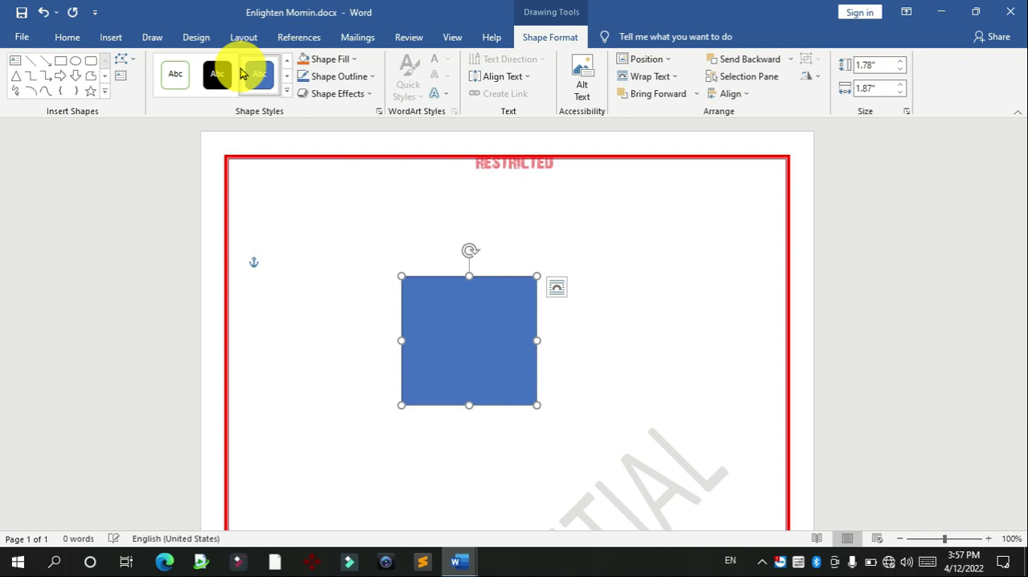
# Step: Insert a 1" by 1" circle just beyond the square's lower-right corner
pyautogui.click(111, 37)
pyautogui.click(204, 59)
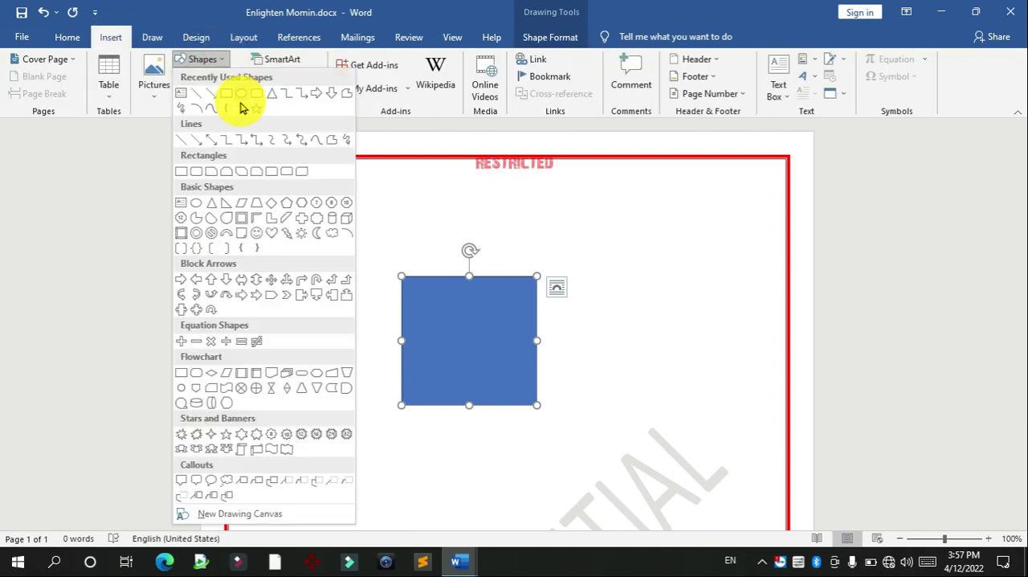
pyautogui.click(241, 95)
pyautogui.click(543, 394)
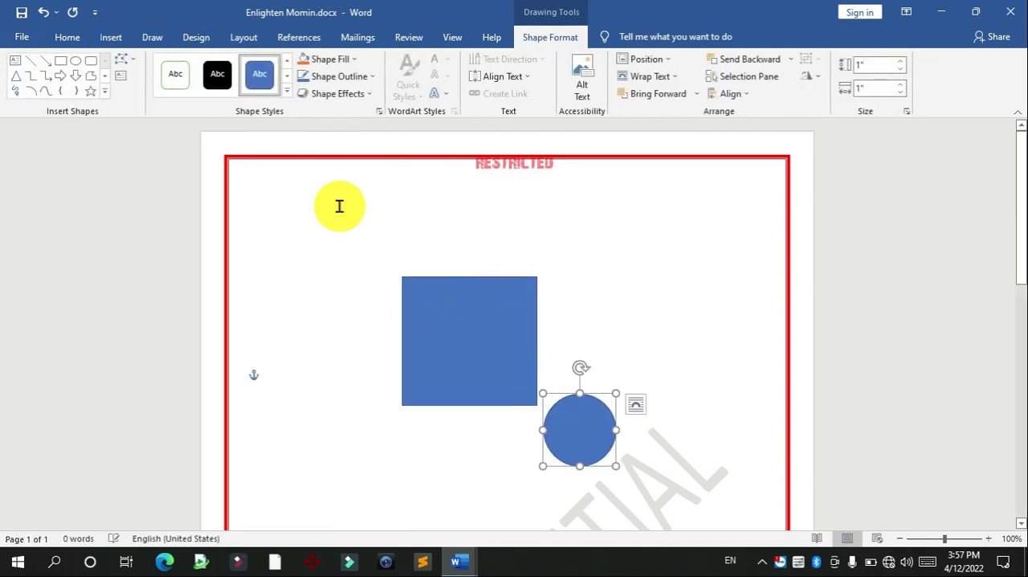
# Step: Draw a triangle about 1.92" high and wide, overlapping the square's lower-left part
pyautogui.click(112, 37)
pyautogui.click(202, 60)
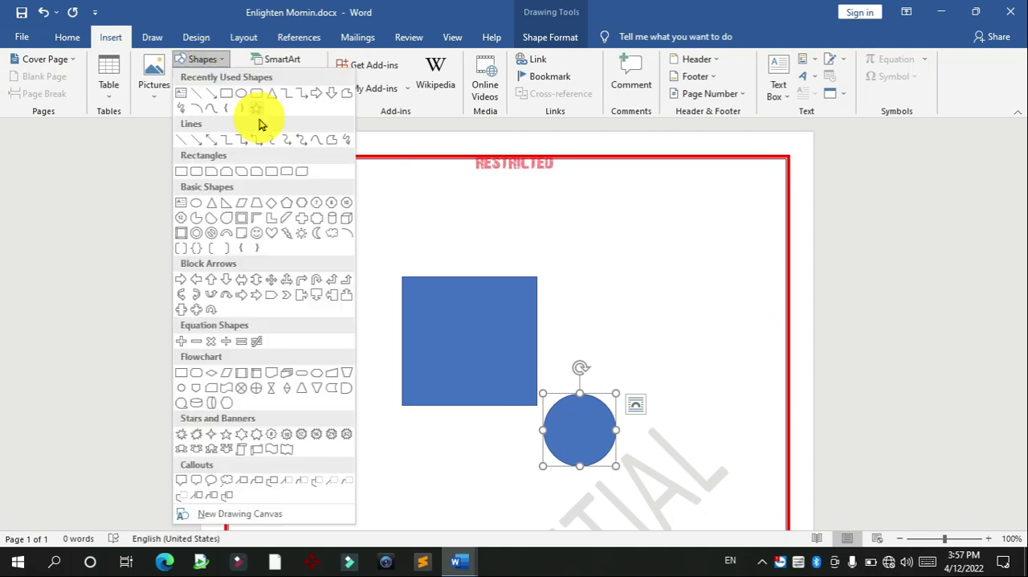
pyautogui.click(273, 97)
pyautogui.moveTo(482, 360); pyautogui.dragTo(450, 469)
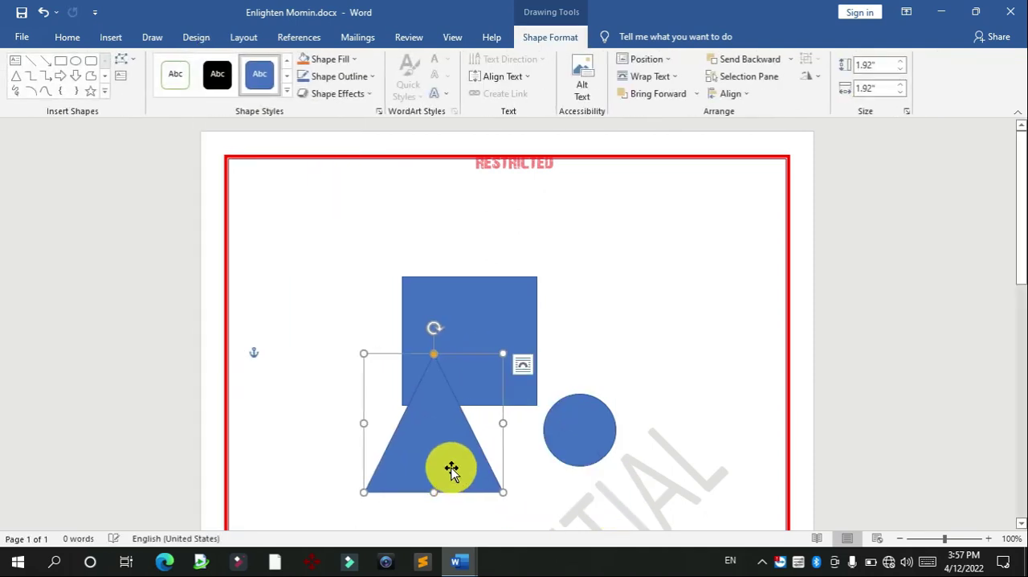
# Step: Fill the triangle with red and the square with yellow from the standard colors
pyautogui.click(353, 59)
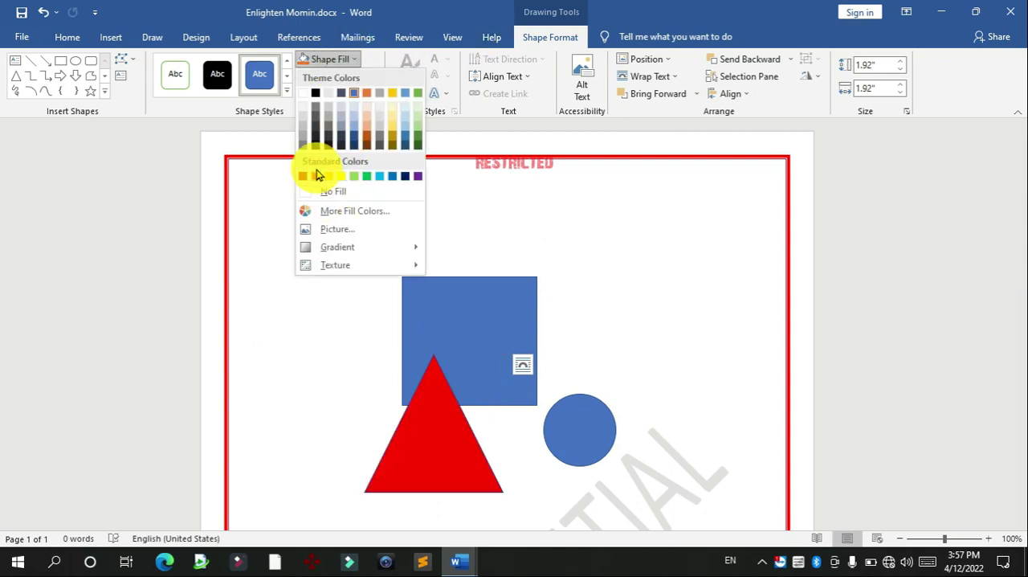
pyautogui.click(315, 180)
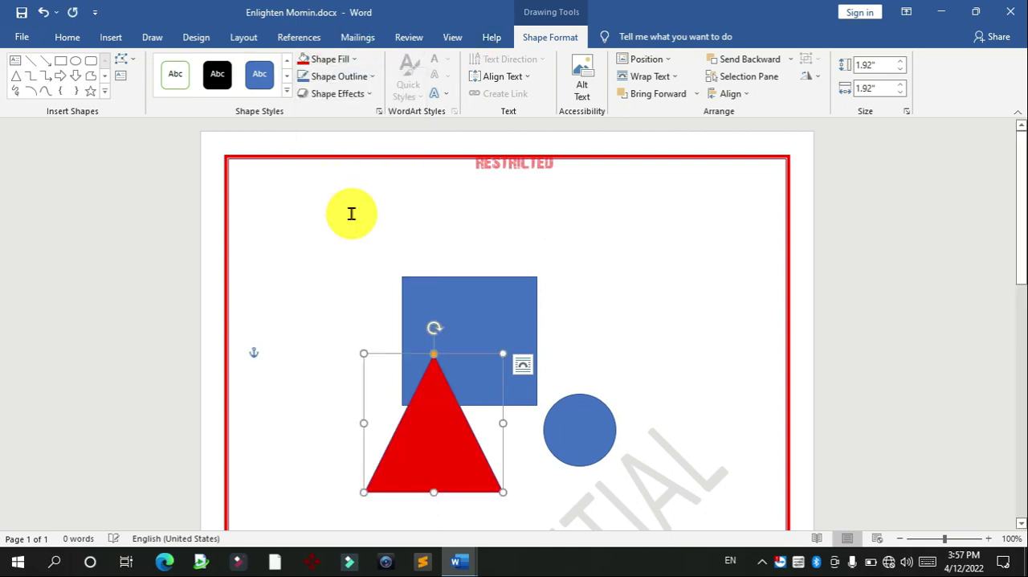
pyautogui.click(468, 310)
pyautogui.click(347, 60)
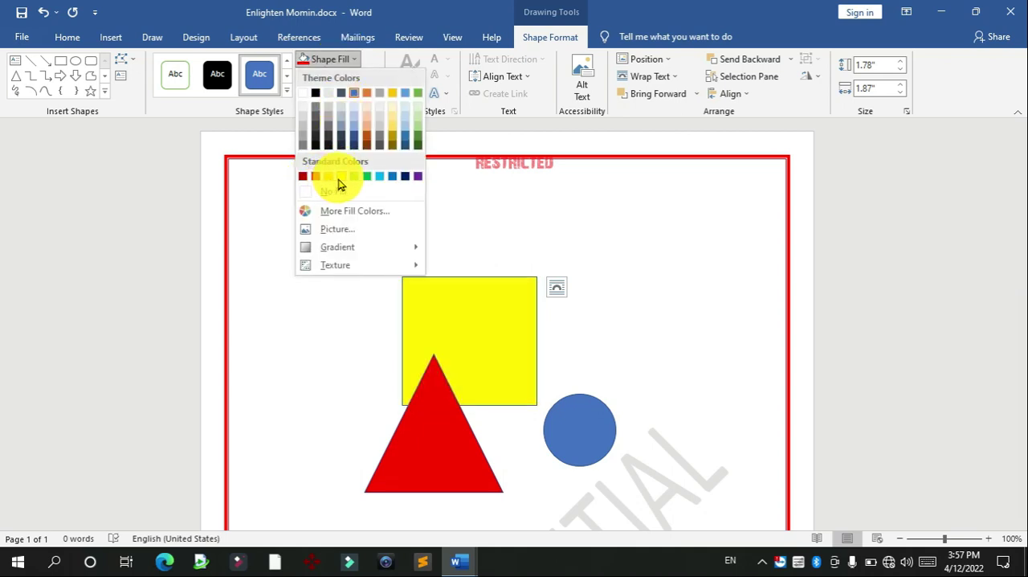
pyautogui.click(337, 180)
# Step: Fill the circle with standard blue
pyautogui.click(606, 438)
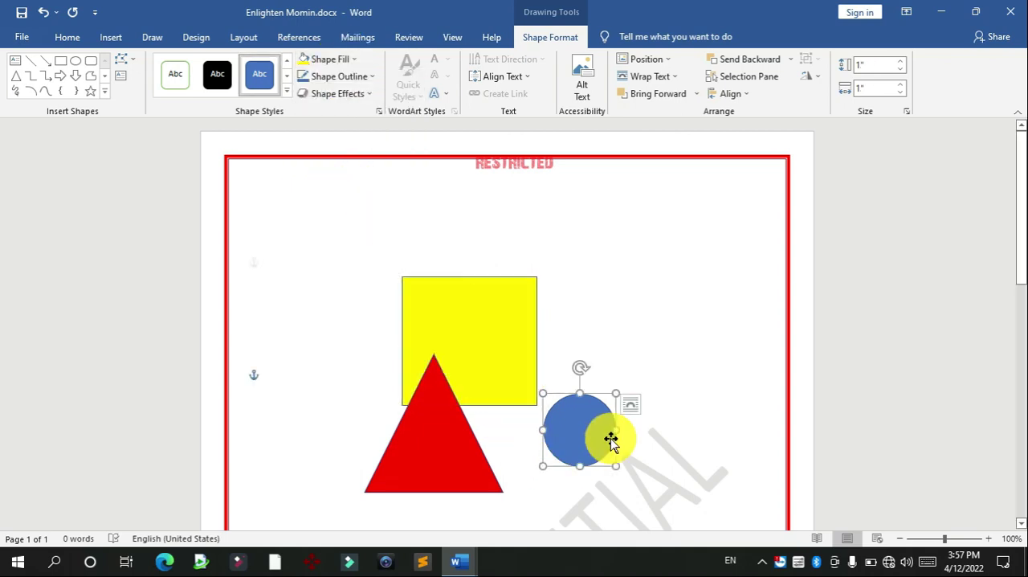
pyautogui.click(339, 61)
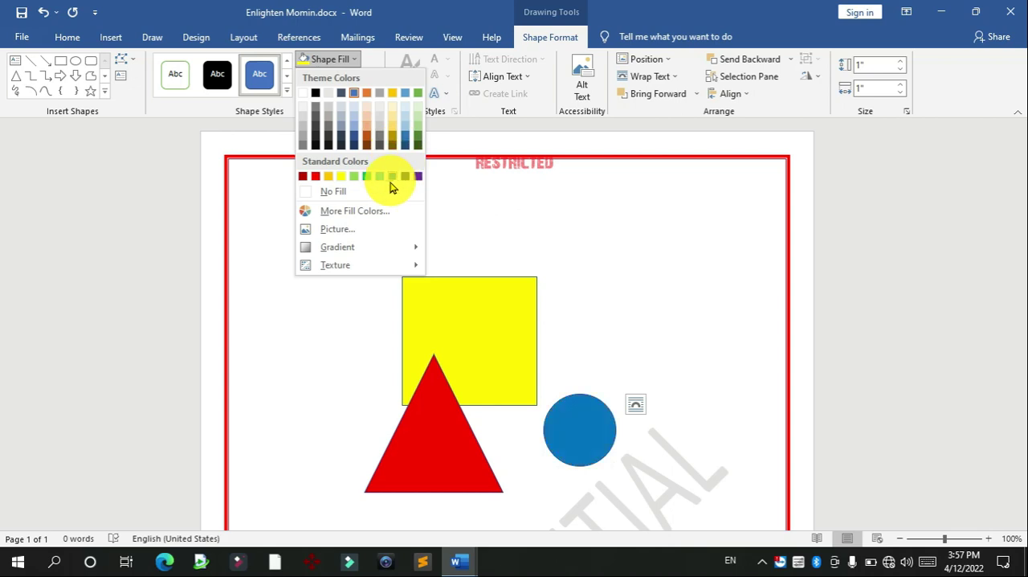
pyautogui.click(652, 287)
pyautogui.click(603, 317)
# Step: Arrange the shapes with the circle inside the square and the triangle's tip touching the square's lower edge
pyautogui.moveTo(504, 360); pyautogui.dragTo(554, 292)
pyautogui.moveTo(464, 434); pyautogui.dragTo(538, 284)
pyautogui.click(643, 402)
pyautogui.click(640, 269)
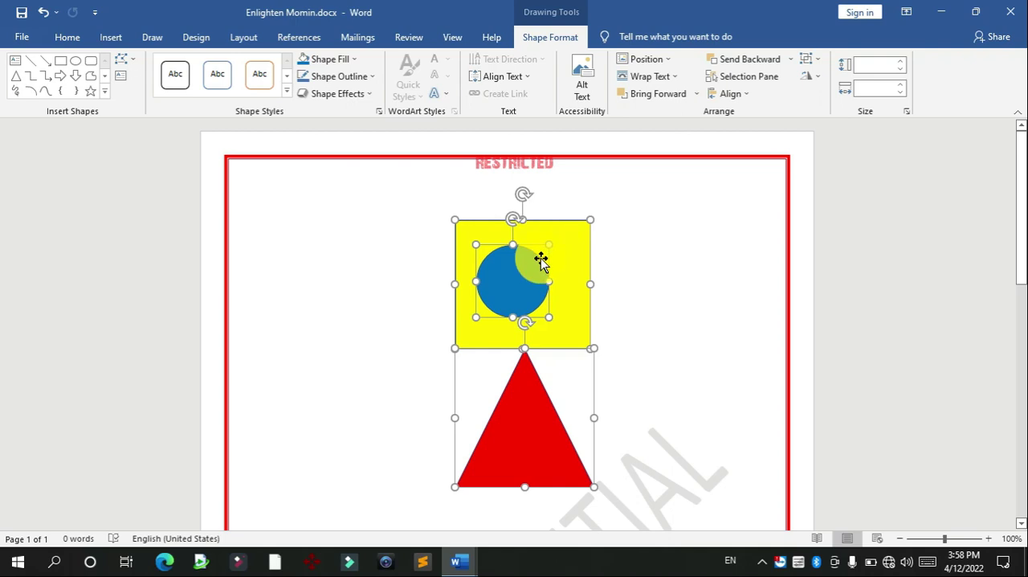
# Step: Group the square, circle and triangle into one object
pyautogui.rightClick(535, 263)
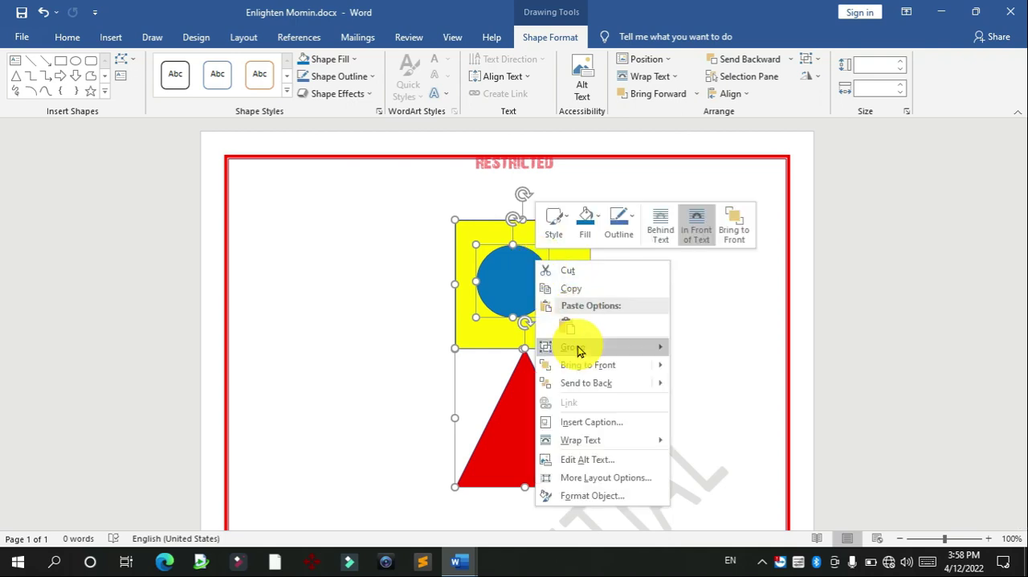
pyautogui.click(706, 353)
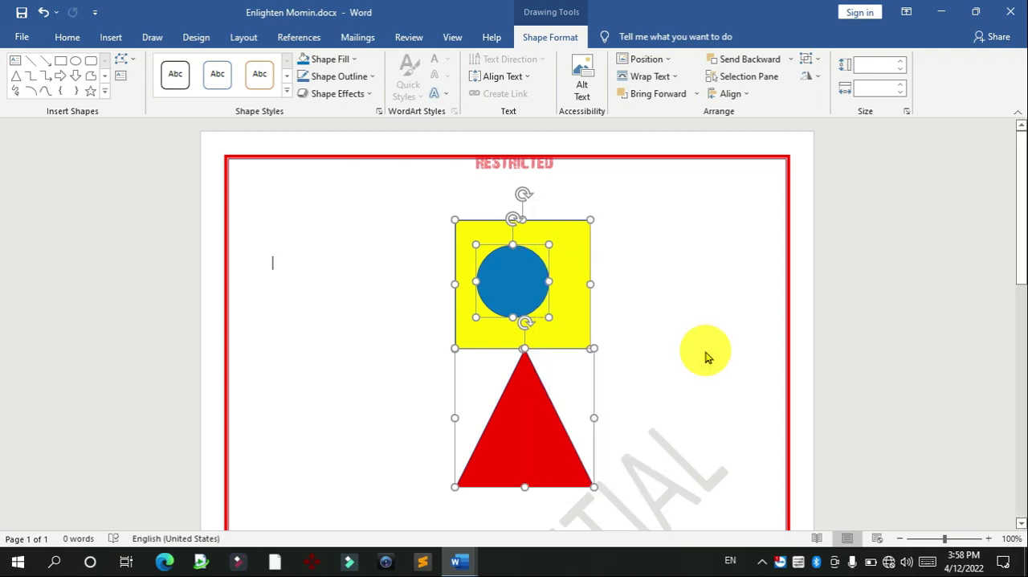
pyautogui.click(646, 275)
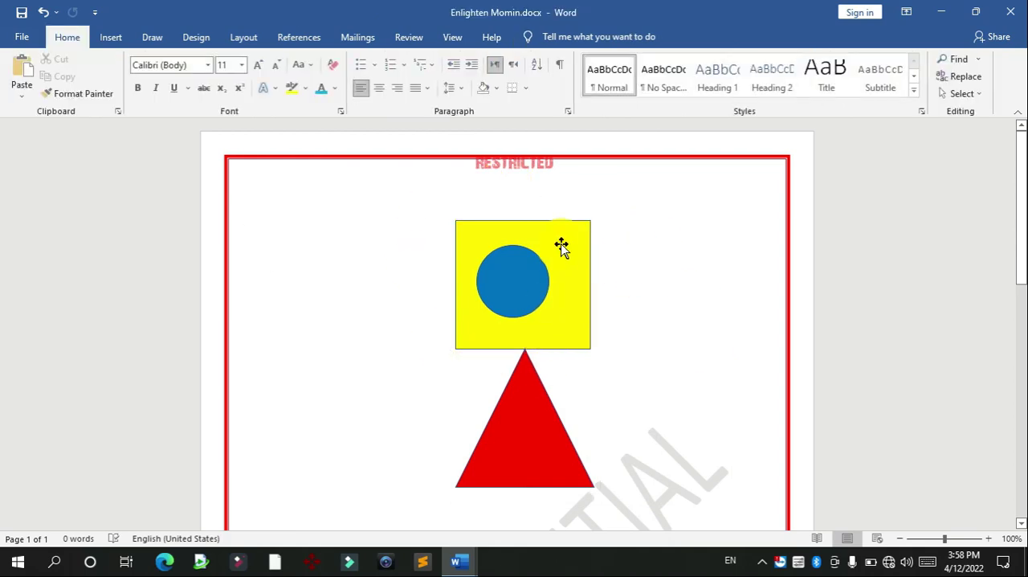
# Step: Move the grouped shapes around the page as one object to test the grouping
pyautogui.moveTo(498, 245); pyautogui.dragTo(386, 246)
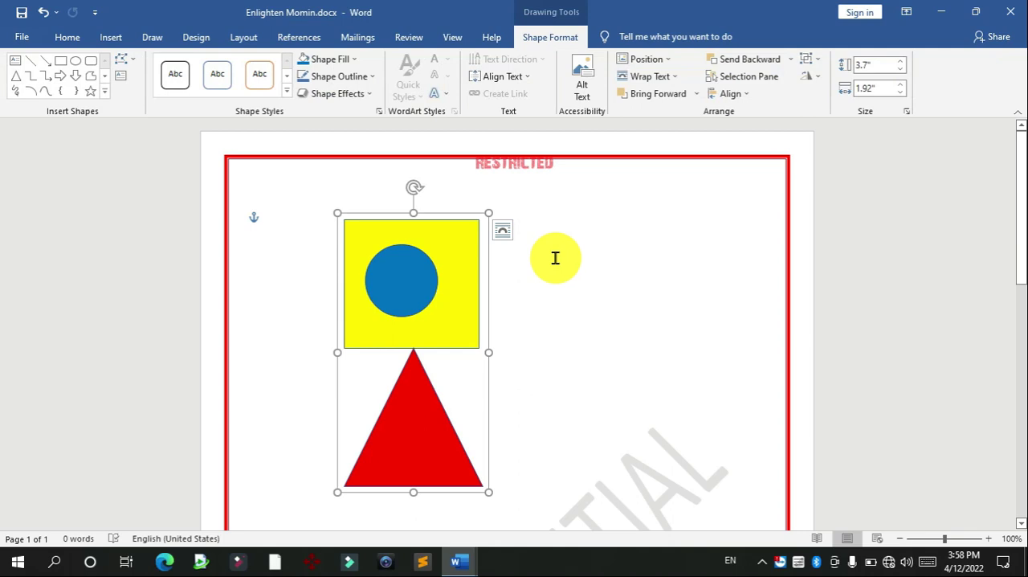
pyautogui.click(624, 271)
pyautogui.moveTo(476, 263); pyautogui.dragTo(686, 270)
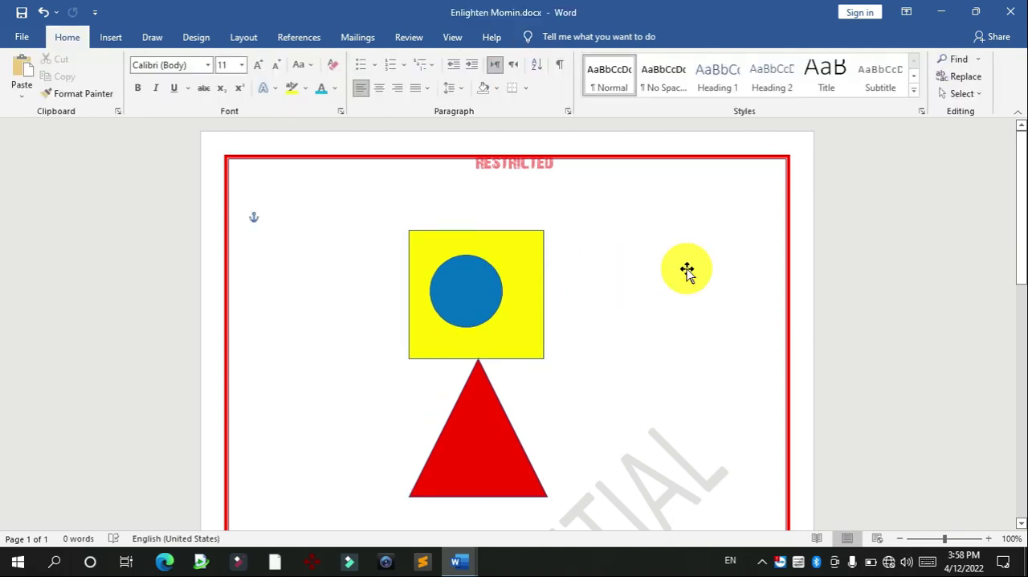
pyautogui.click(707, 276)
pyautogui.moveTo(567, 283); pyautogui.dragTo(662, 278)
pyautogui.click(640, 282)
pyautogui.click(747, 304)
pyautogui.moveTo(523, 286); pyautogui.dragTo(466, 277)
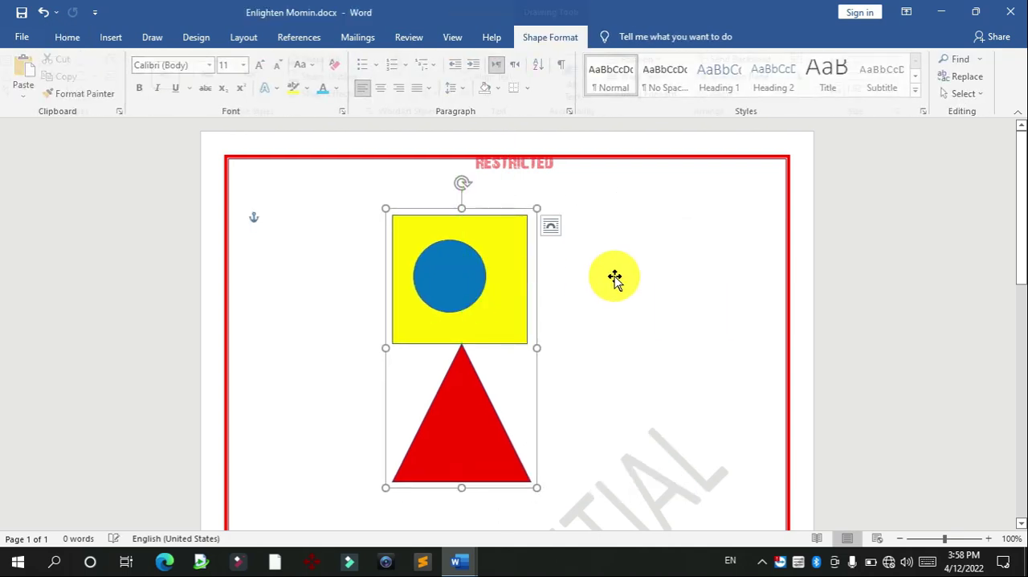
pyautogui.click(635, 270)
# Step: Ungroup the square, circle and triangle
pyautogui.rightClick(504, 270)
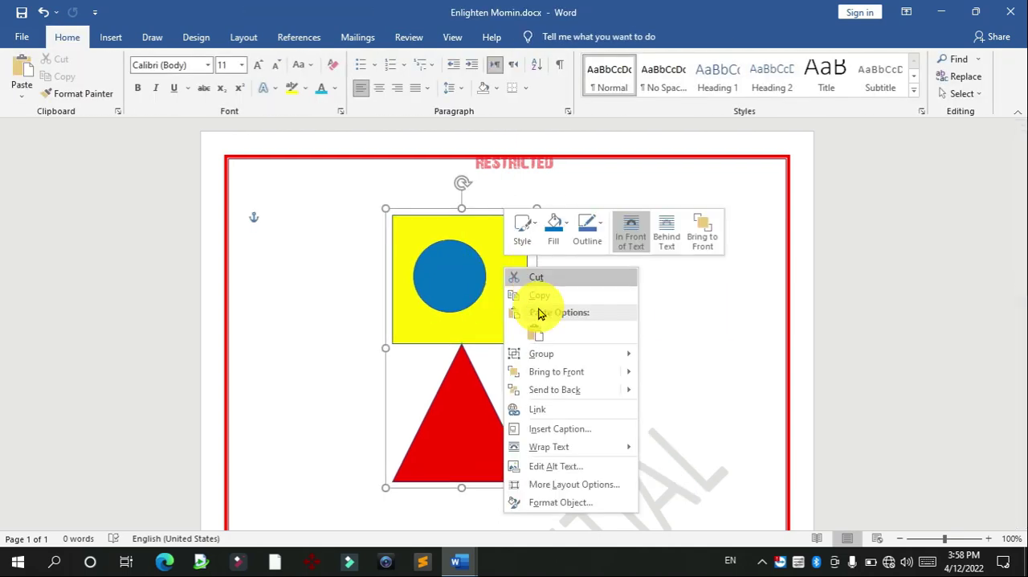
pyautogui.moveTo(521, 346)
pyautogui.click(673, 372)
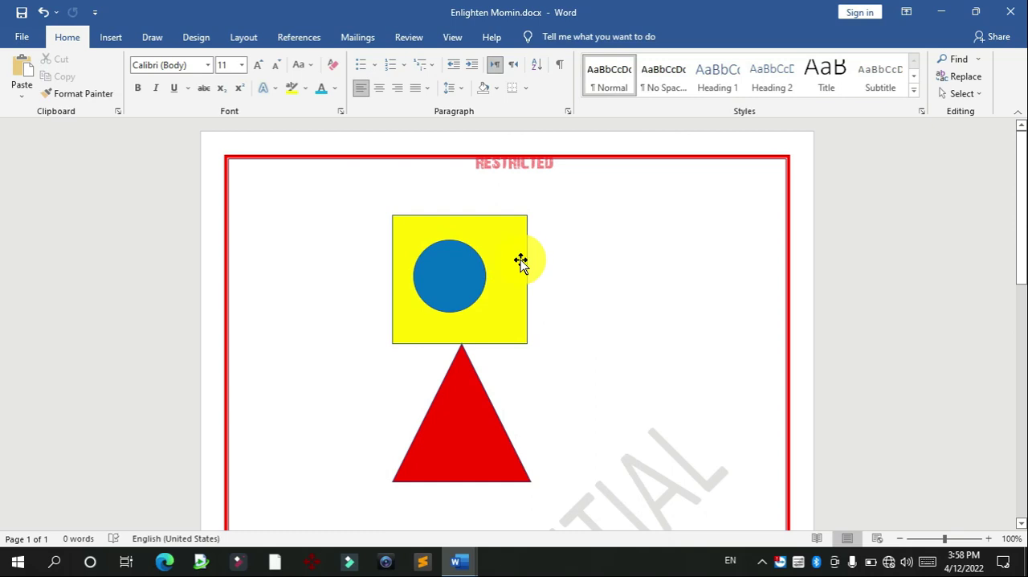
# Step: Move only the yellow square to the right of the circle, and undo that move
pyautogui.moveTo(520, 262); pyautogui.dragTo(613, 264)
pyautogui.click(710, 287)
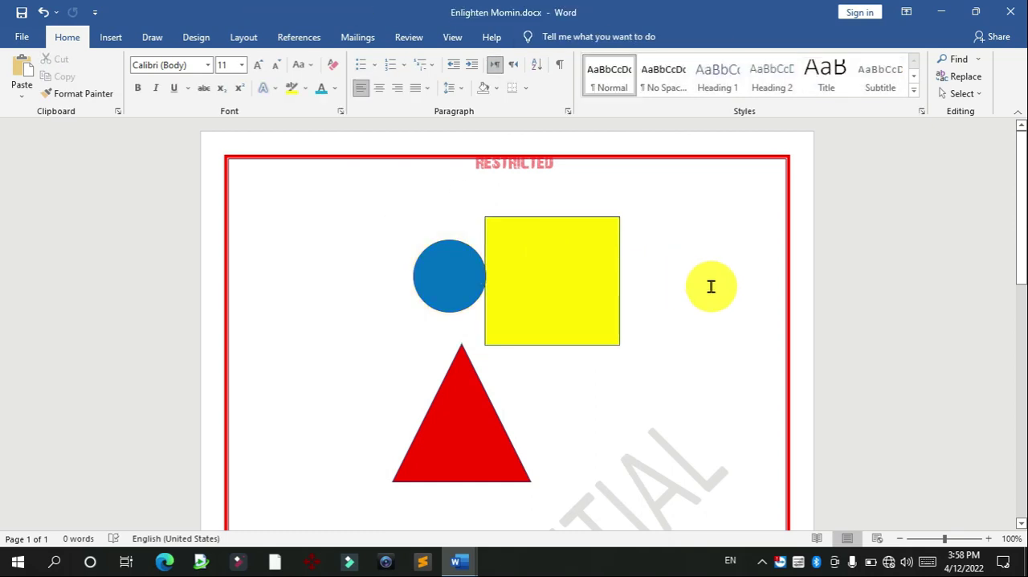
pyautogui.hotkey('ctrl', 'z')
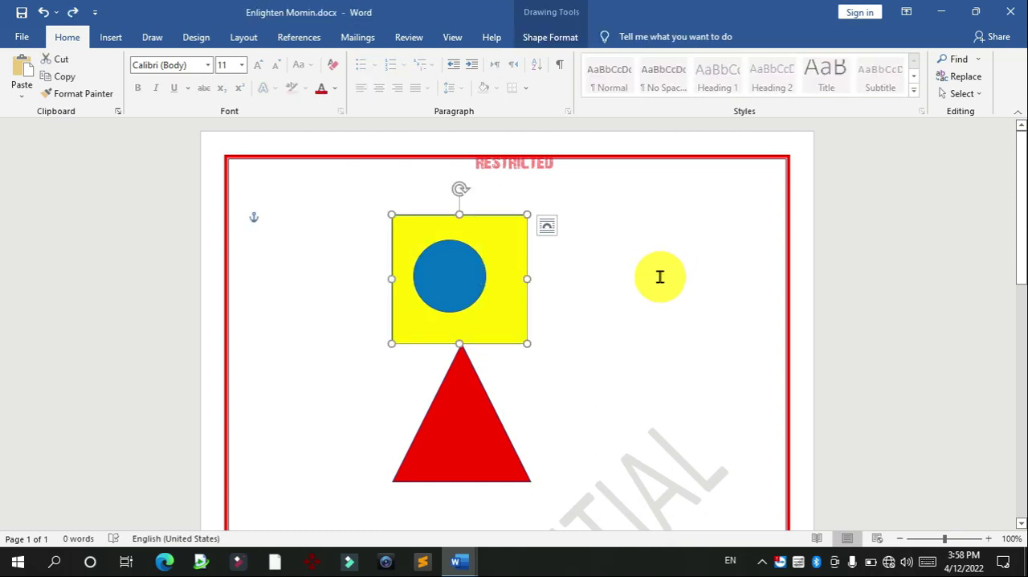
pyautogui.click(659, 276)
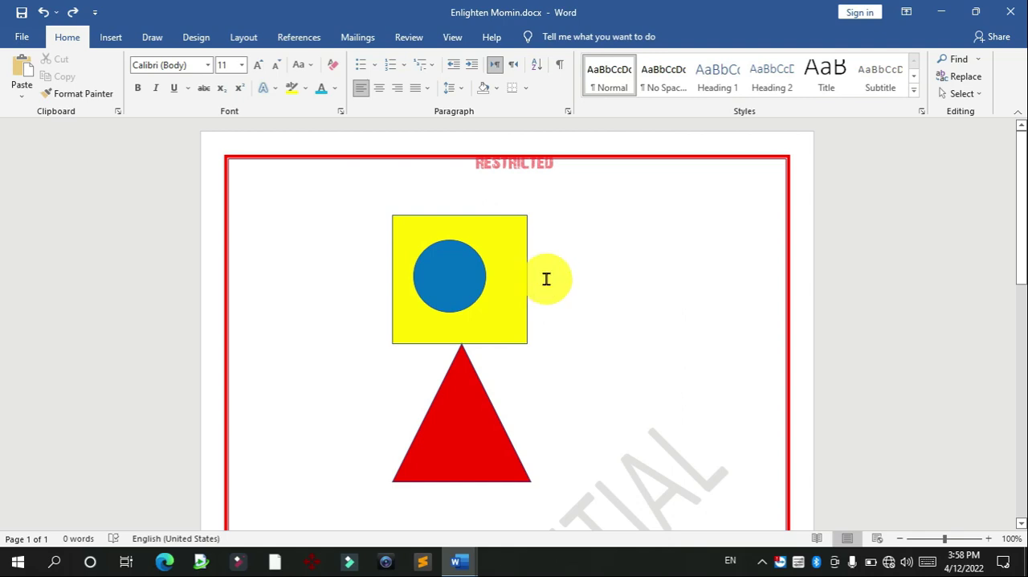
# Step: Select the square, circle and triangle, group them again, and move the group to the middle of the page
pyautogui.click(524, 233)
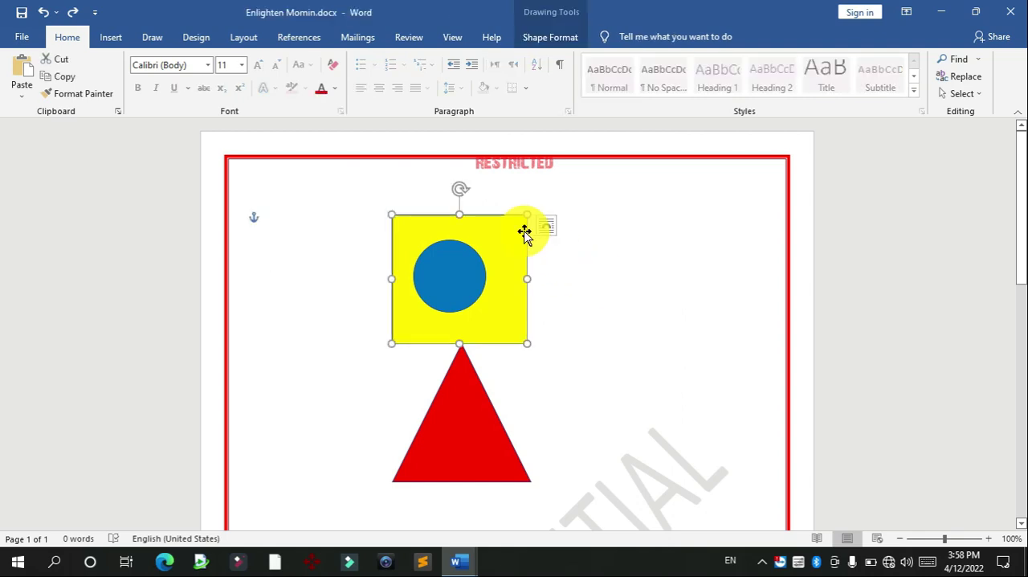
pyautogui.keyDown('shift'); pyautogui.click(472, 268); pyautogui.keyUp('shift')
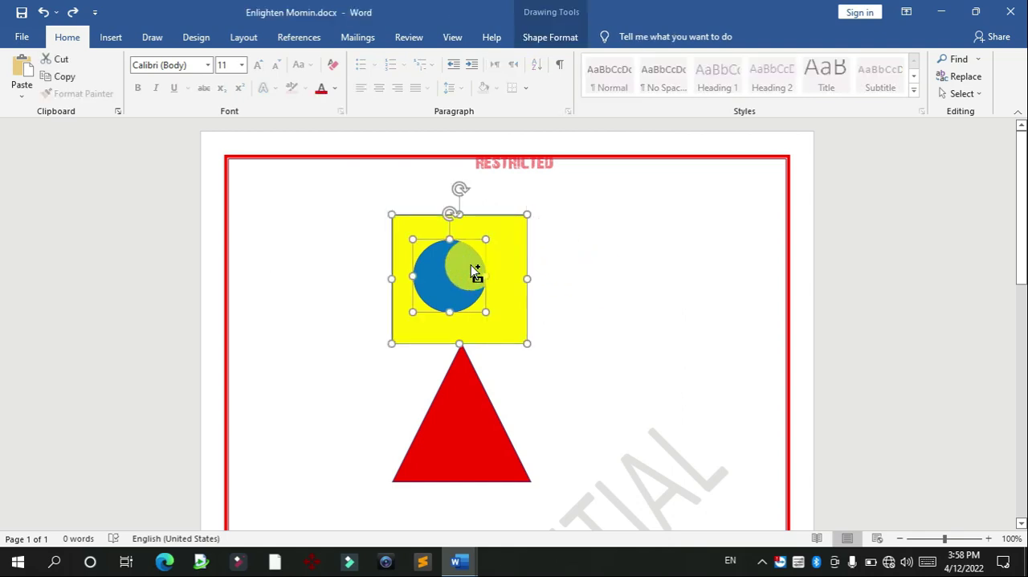
pyautogui.keyDown('shift'); pyautogui.click(461, 386); pyautogui.keyUp('shift')
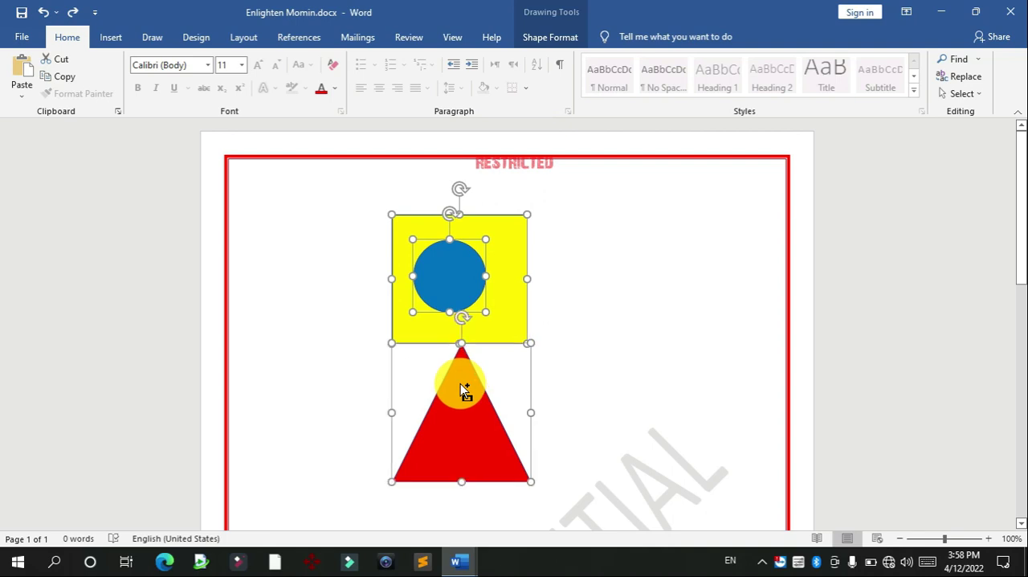
pyautogui.rightClick(455, 271)
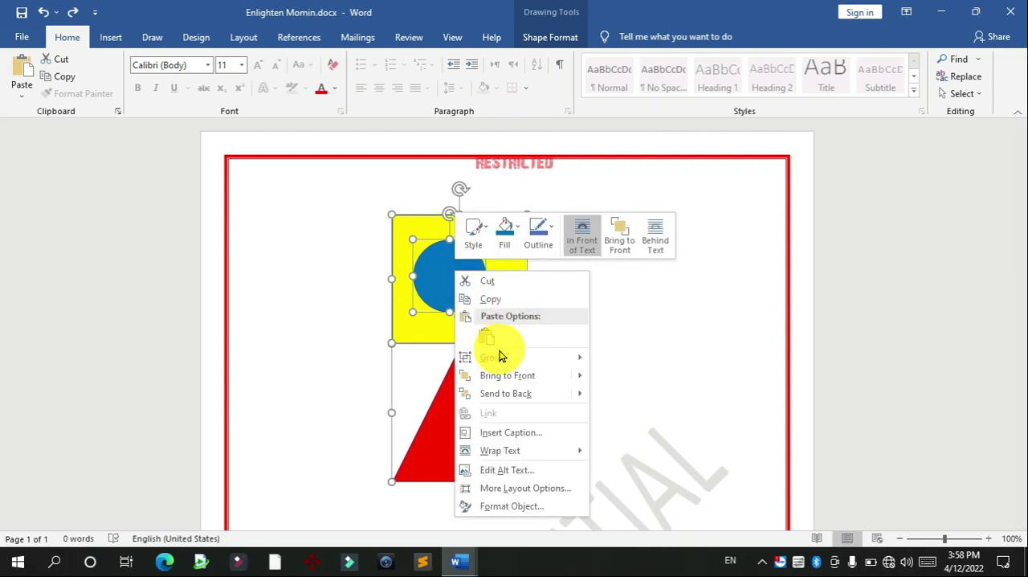
pyautogui.click(630, 361)
pyautogui.click(627, 363)
pyautogui.moveTo(499, 298); pyautogui.dragTo(535, 290)
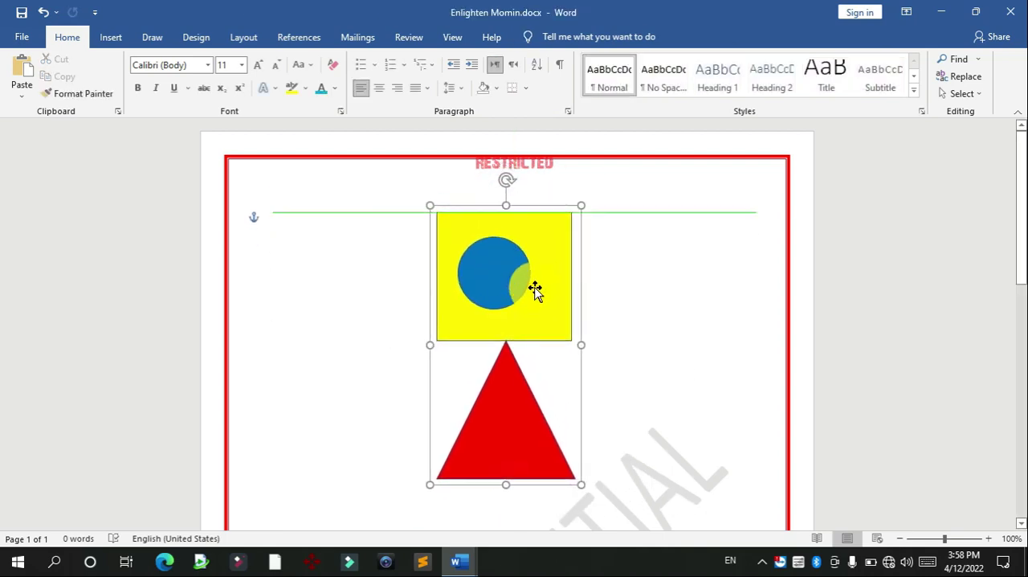
pyautogui.click(686, 299)
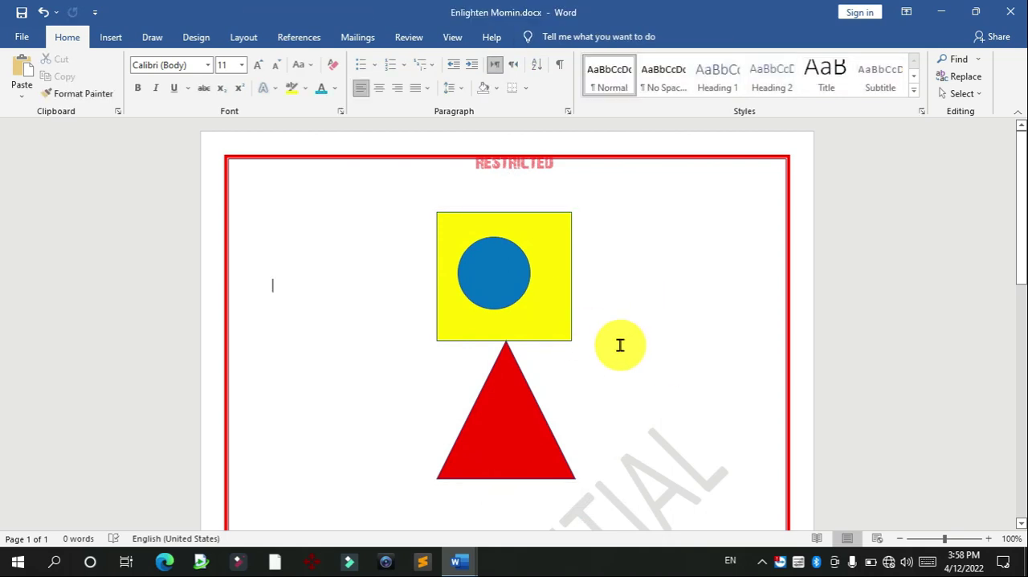
# Step: Enter the full name in capital letters on the line below the triangle
pyautogui.moveTo(1018, 256); pyautogui.dragTo(1020, 325)
pyautogui.click(688, 355)
pyautogui.hotkey('ctrl', 'z')
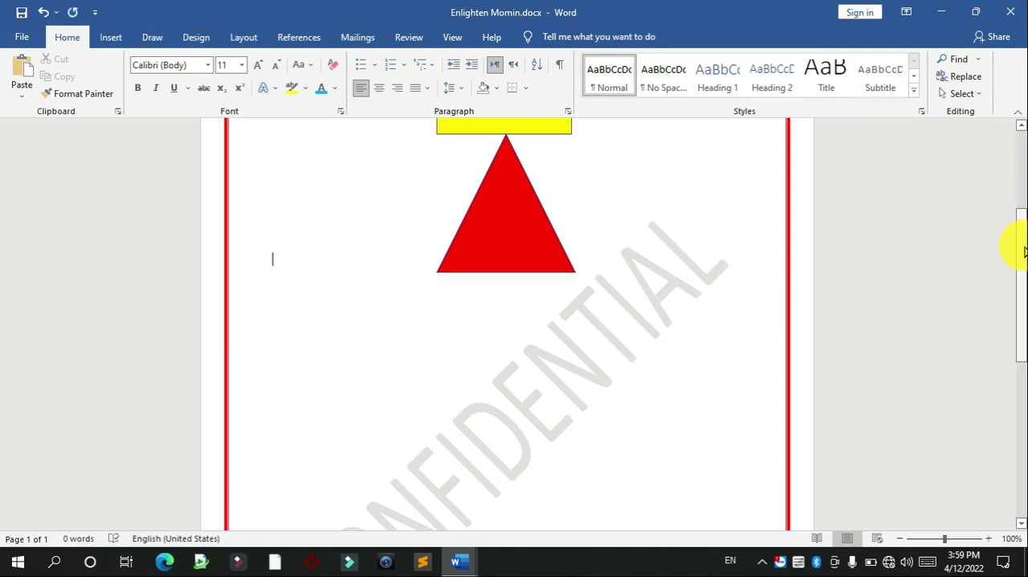
pyautogui.moveTo(1023, 246); pyautogui.dragTo(1023, 250)
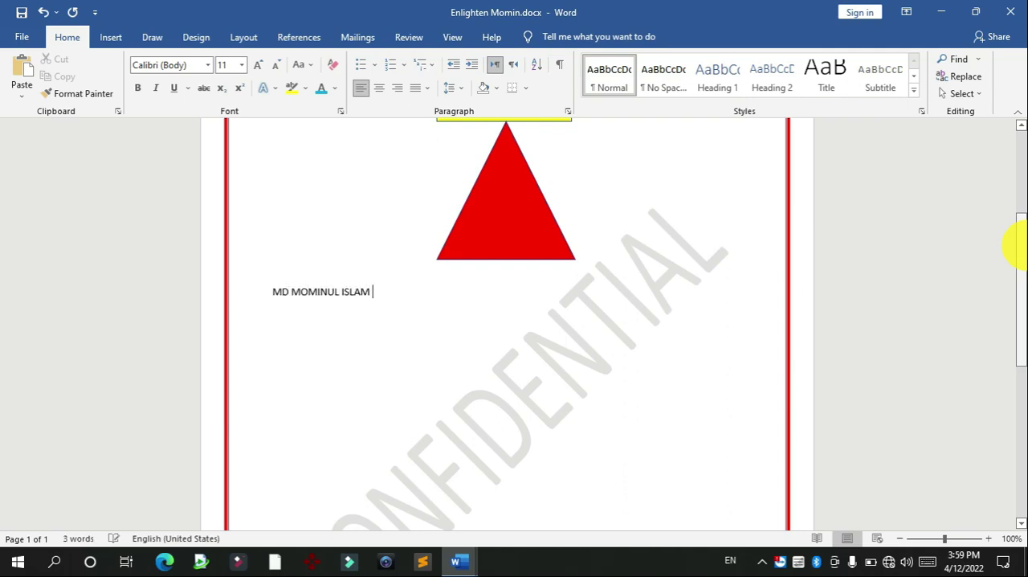
# Step: Enlarge the full name below the triangle to 27 pt
pyautogui.moveTo(521, 297); pyautogui.dragTo(294, 299)
pyautogui.hotkey('ctrl', ']')
pyautogui.hotkey('ctrl', ']')
pyautogui.hotkey('ctrl', ']')
pyautogui.hotkey('ctrl', ']')
pyautogui.hotkey('ctrl', ']')
pyautogui.hotkey('ctrl', ']')
pyautogui.hotkey('ctrl', ']')
pyautogui.hotkey('ctrl', ']')
pyautogui.hotkey('ctrl', ']')
pyautogui.hotkey('ctrl', ']')
pyautogui.hotkey('ctrl', ']')
pyautogui.hotkey('ctrl', ']')
pyautogui.hotkey('ctrl', ']')
pyautogui.hotkey('ctrl', ']')
pyautogui.hotkey('ctrl', ']')
pyautogui.hotkey('ctrl', ']')
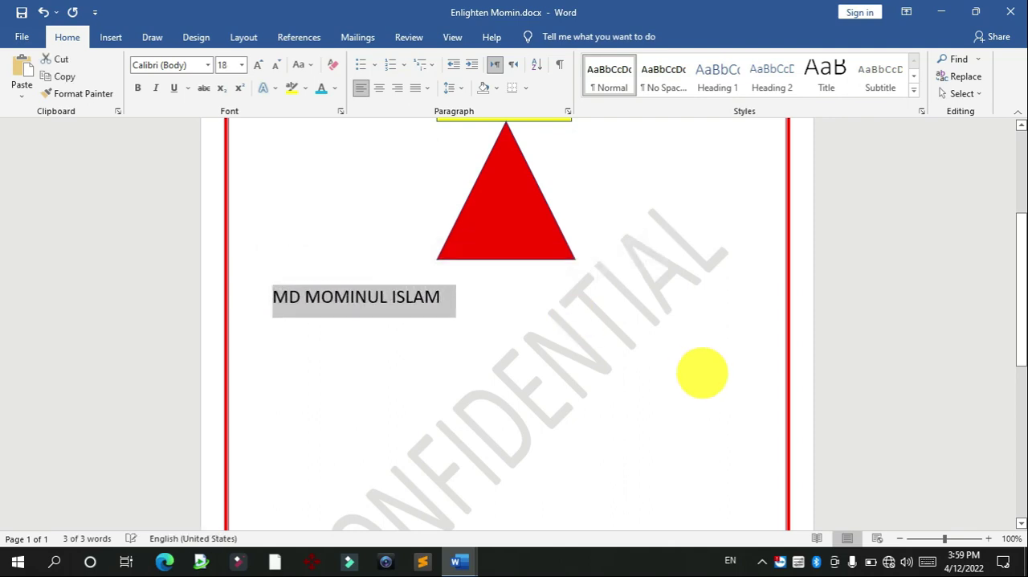
pyautogui.click(684, 303)
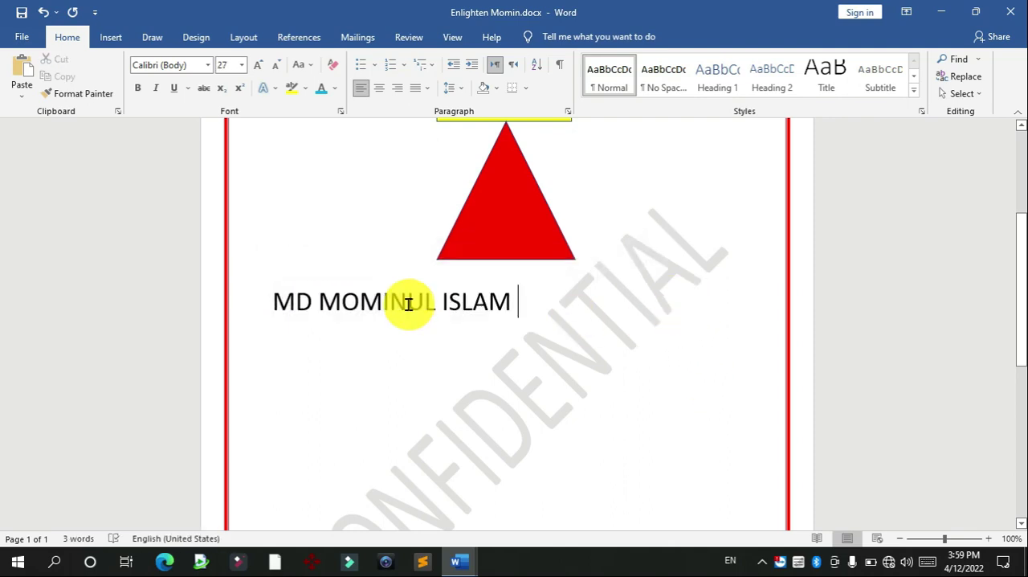
# Step: Hyperlink the full name below the triangle to the JPG image on the Desktop
pyautogui.moveTo(530, 308); pyautogui.dragTo(278, 287)
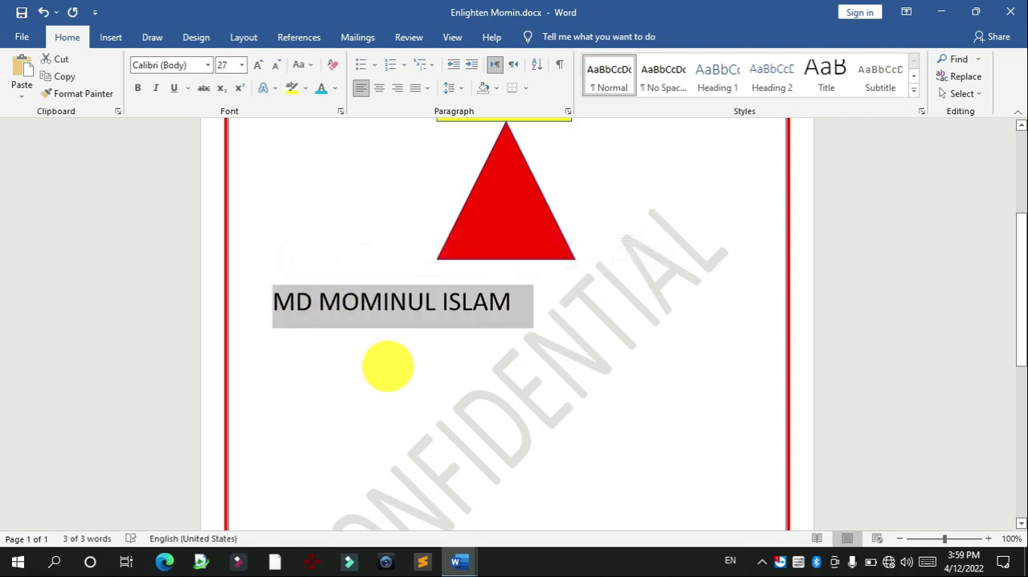
pyautogui.rightClick(362, 298)
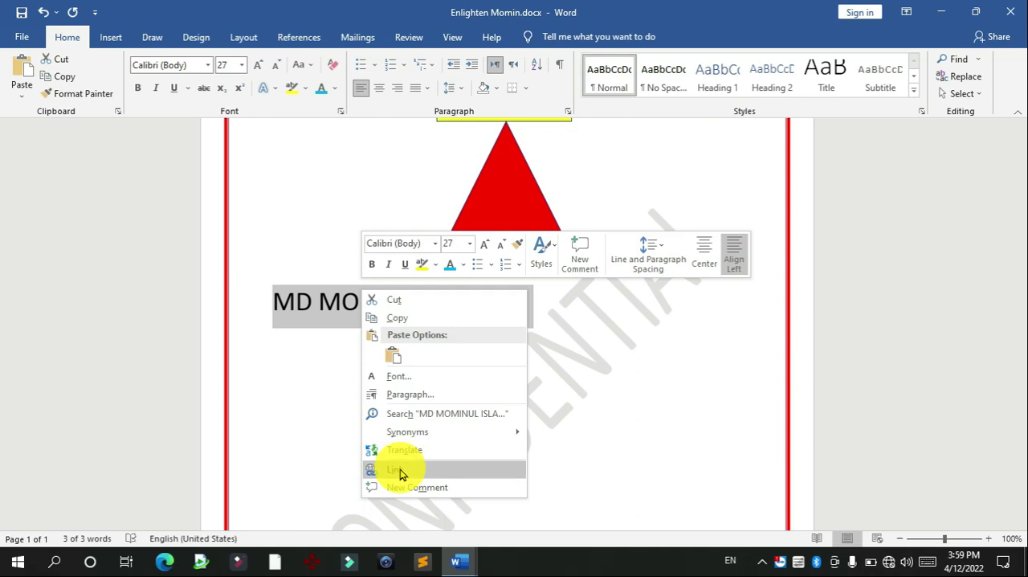
pyautogui.click(111, 37)
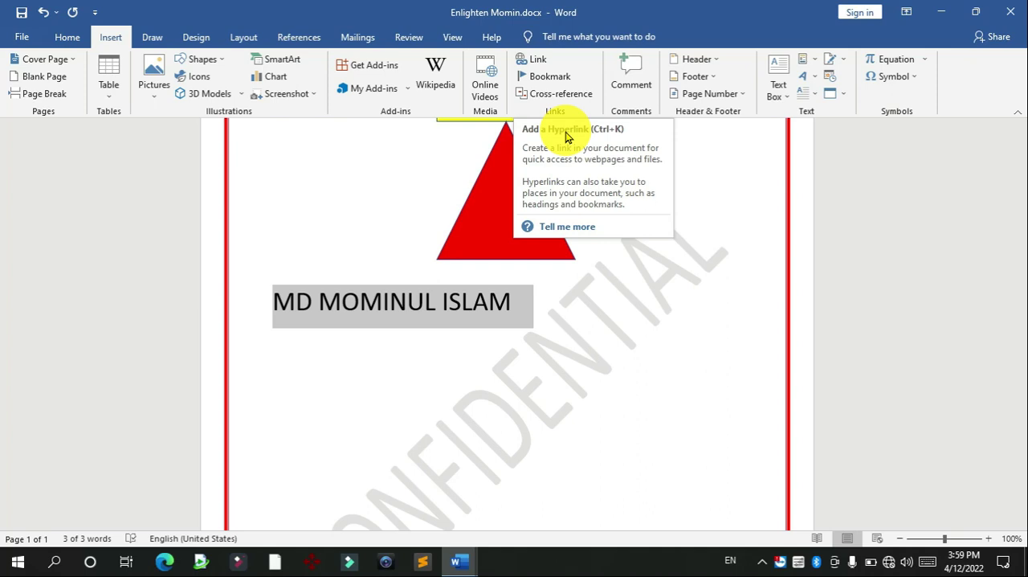
pyautogui.click(541, 65)
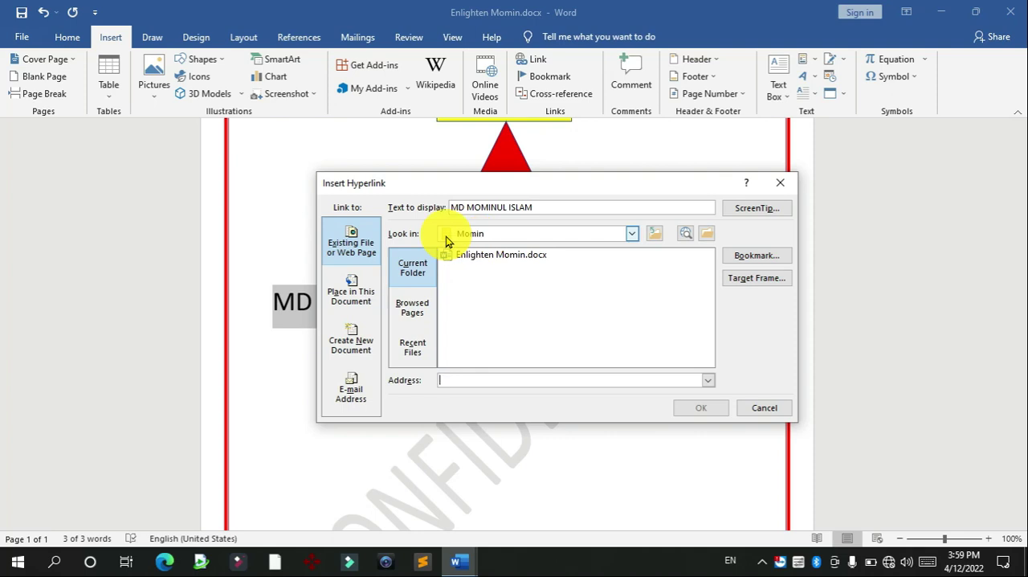
pyautogui.click(626, 233)
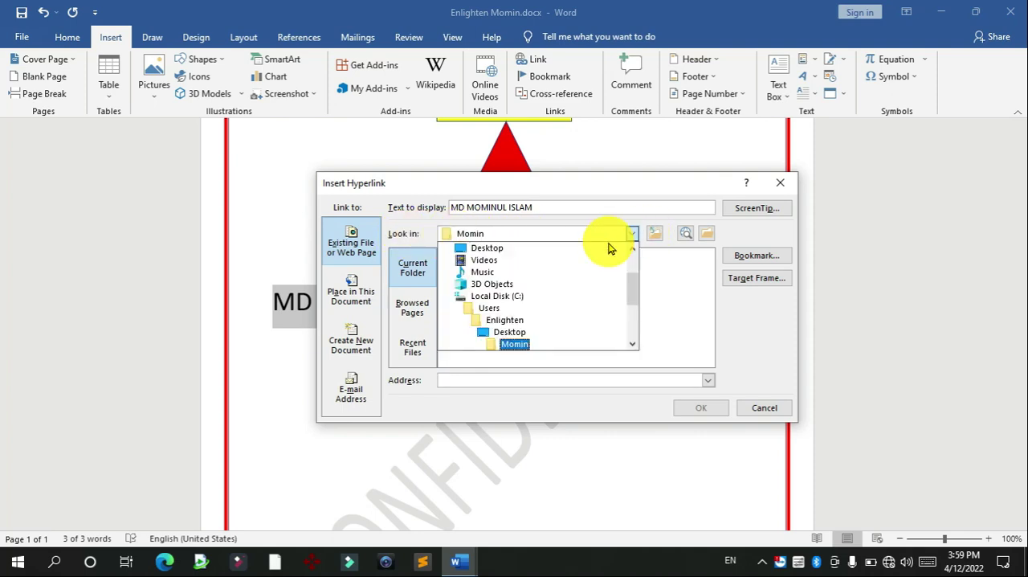
pyautogui.click(488, 249)
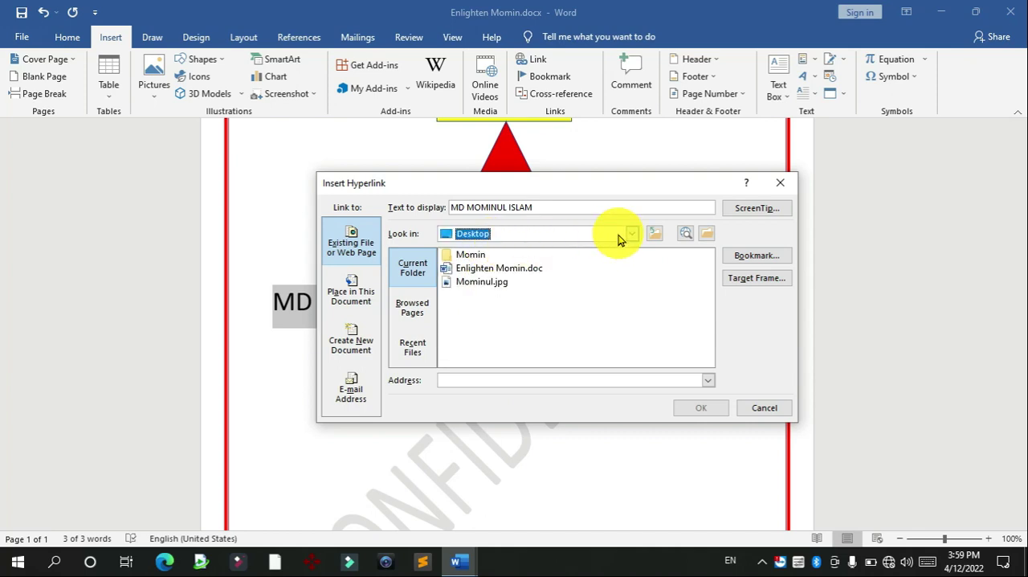
pyautogui.click(478, 282)
pyautogui.click(687, 410)
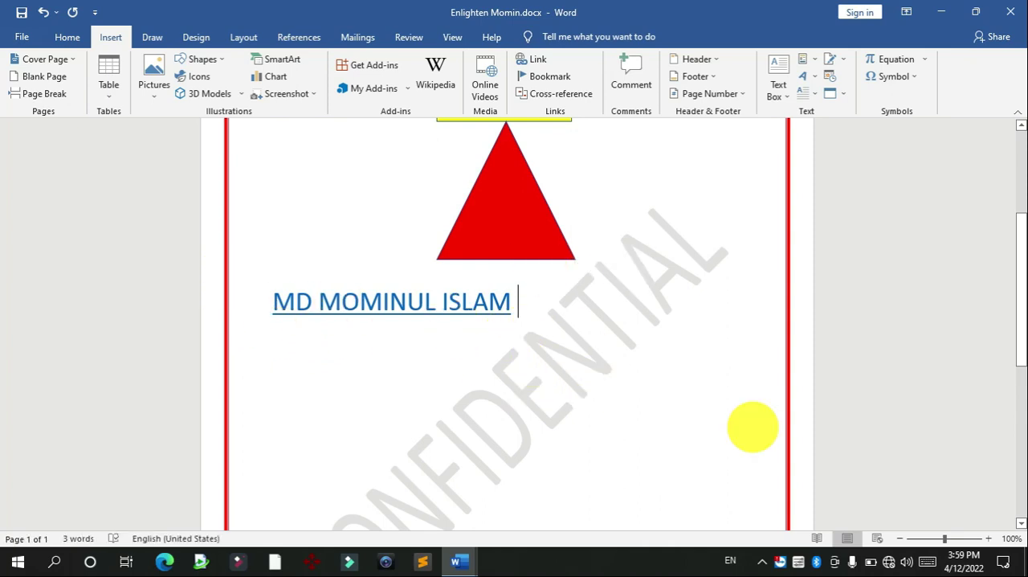
# Step: Follow the full name's hyperlink twice to check that it opens the linked image, closing the image each time
pyautogui.moveTo(1017, 333)
pyautogui.mouseDown()
pyautogui.moveTo(1017, 409)
pyautogui.moveTo(1014, 223)
pyautogui.moveTo(1016, 321)
pyautogui.mouseUp()
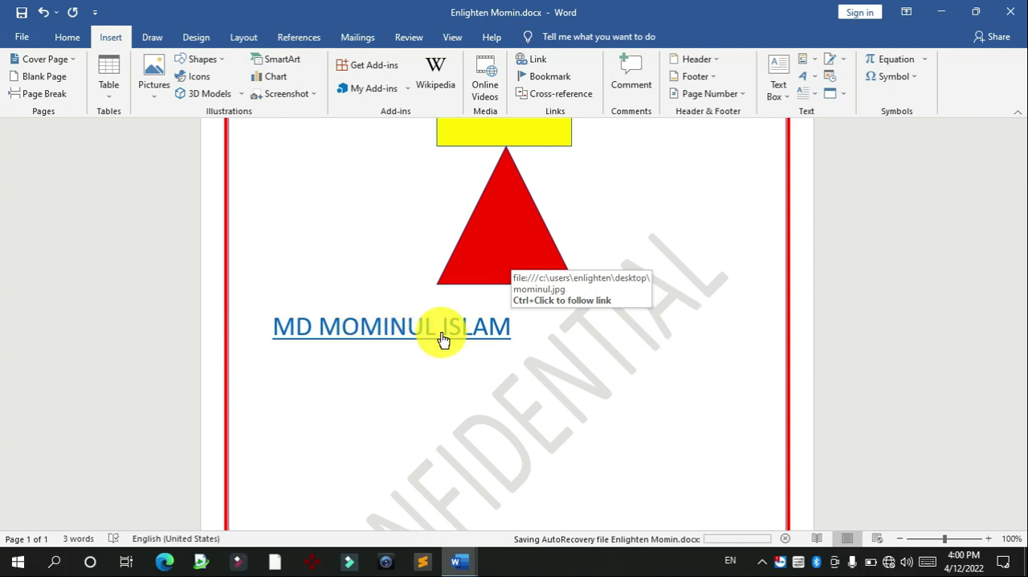
pyautogui.keyDown('ctrl'); pyautogui.click(390, 331); pyautogui.keyUp('ctrl')
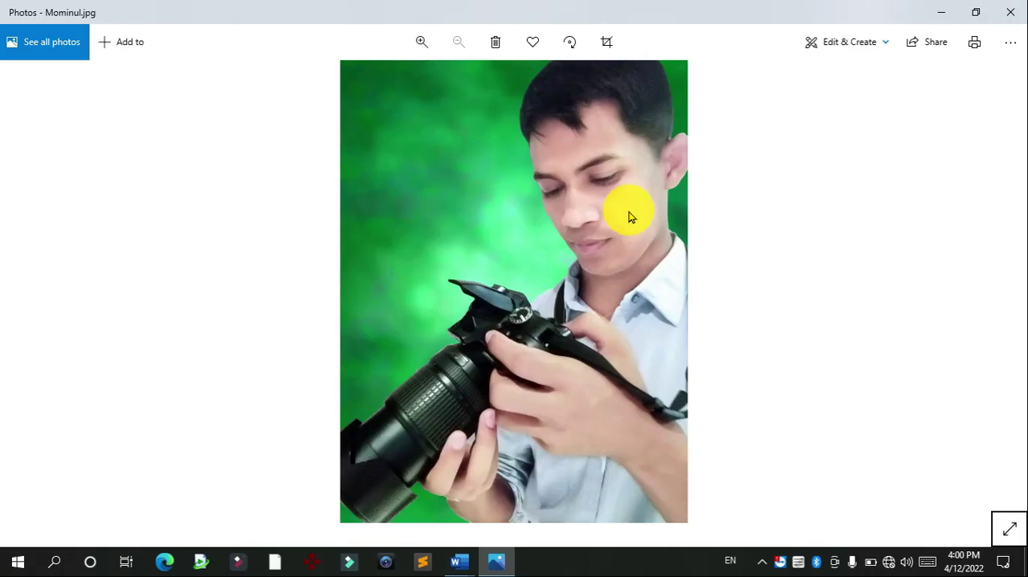
pyautogui.click(1011, 12)
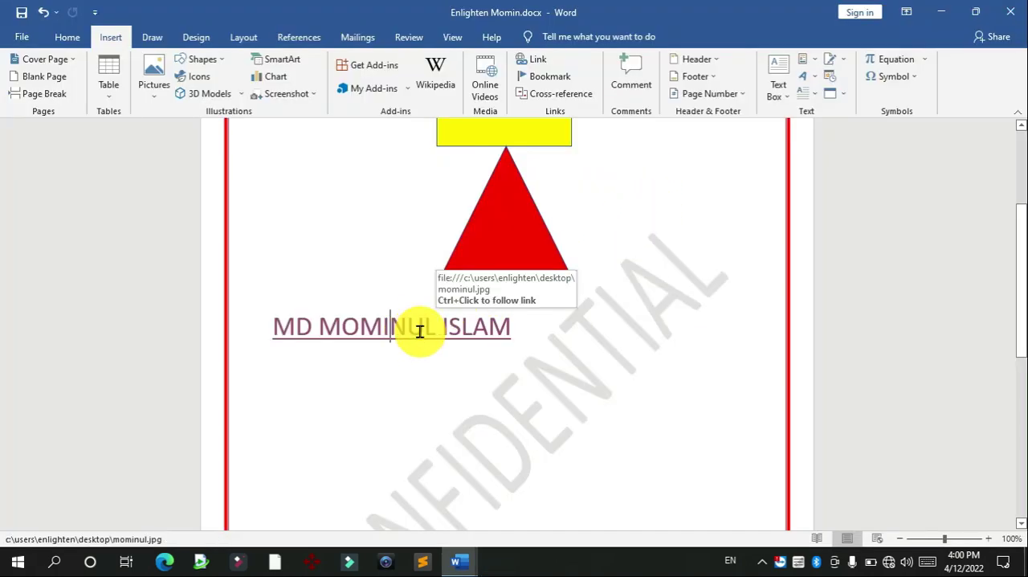
pyautogui.tripleClick(361, 333)
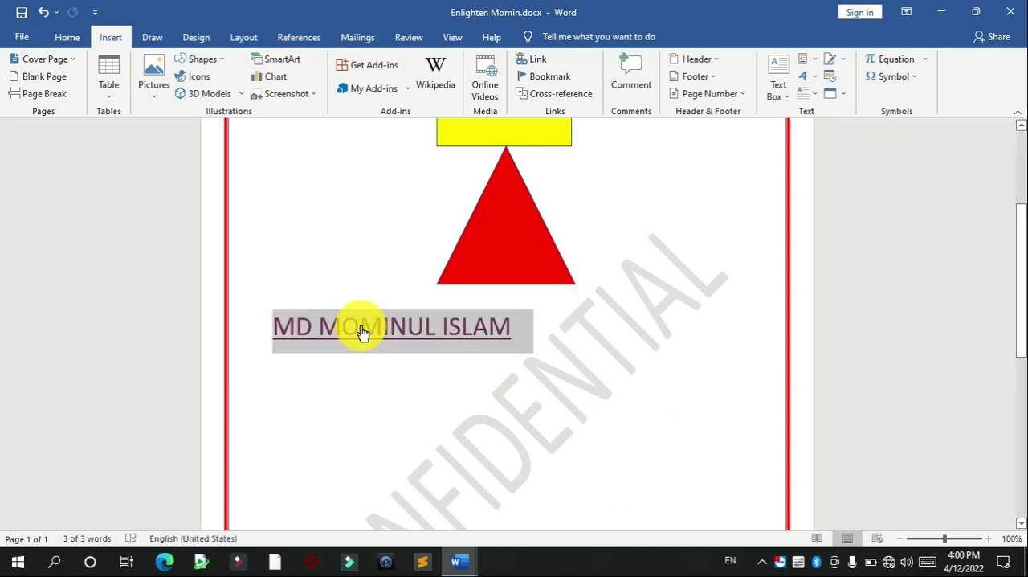
pyautogui.click(370, 341)
pyautogui.keyDown('ctrl'); pyautogui.click(375, 340); pyautogui.keyUp('ctrl')
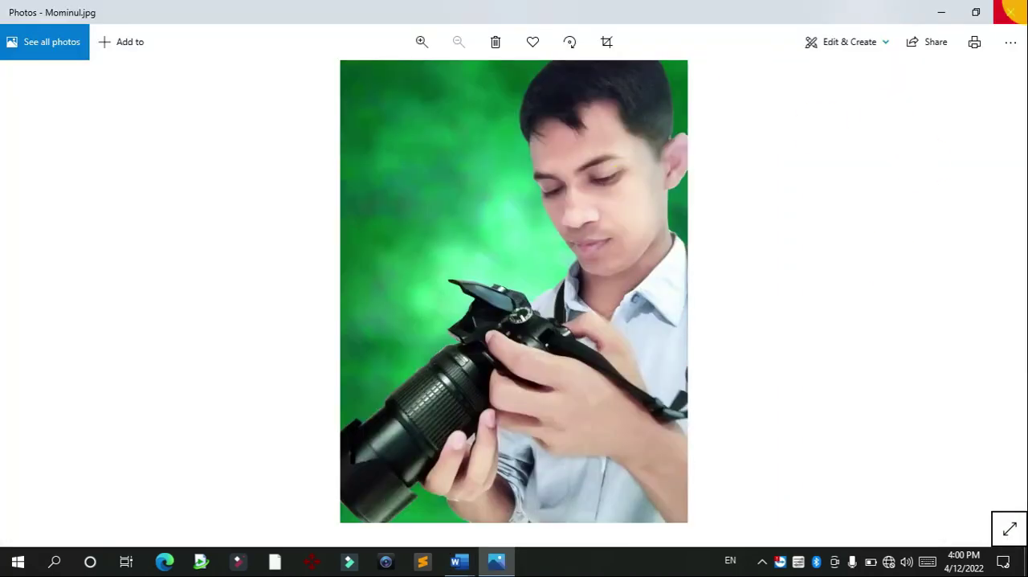
pyautogui.click(1011, 12)
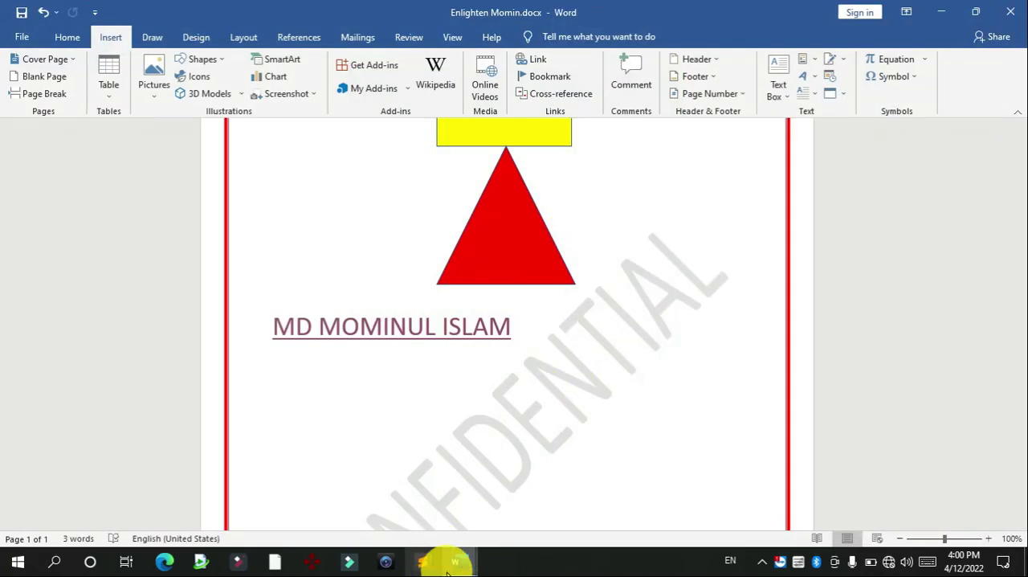
# Step: Switch to the exam question document and color the text red from task 1 through "Use Different" in task 3
pyautogui.moveTo(446, 558)
pyautogui.click(489, 480)
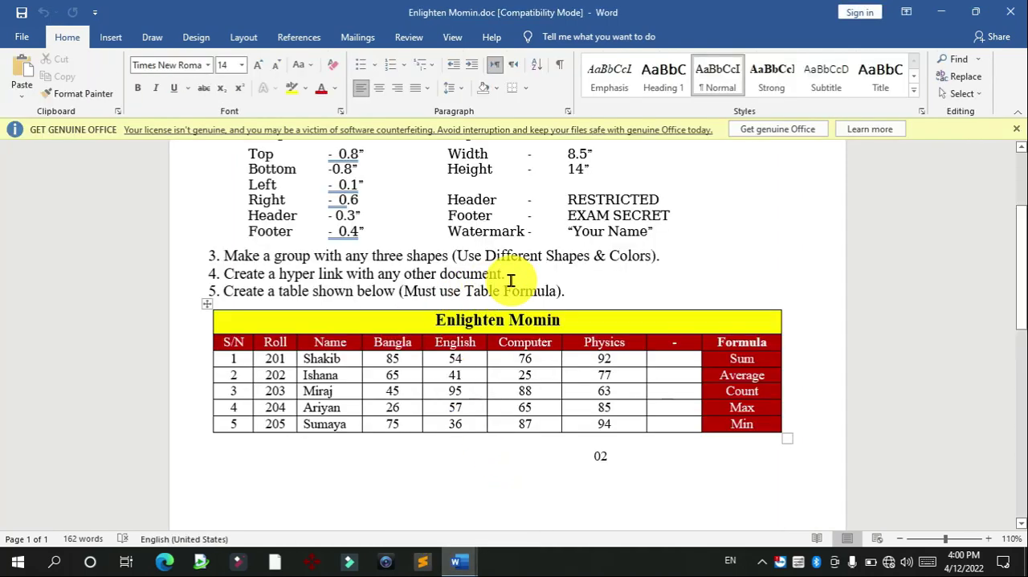
pyautogui.moveTo(545, 255); pyautogui.dragTo(337, 143)
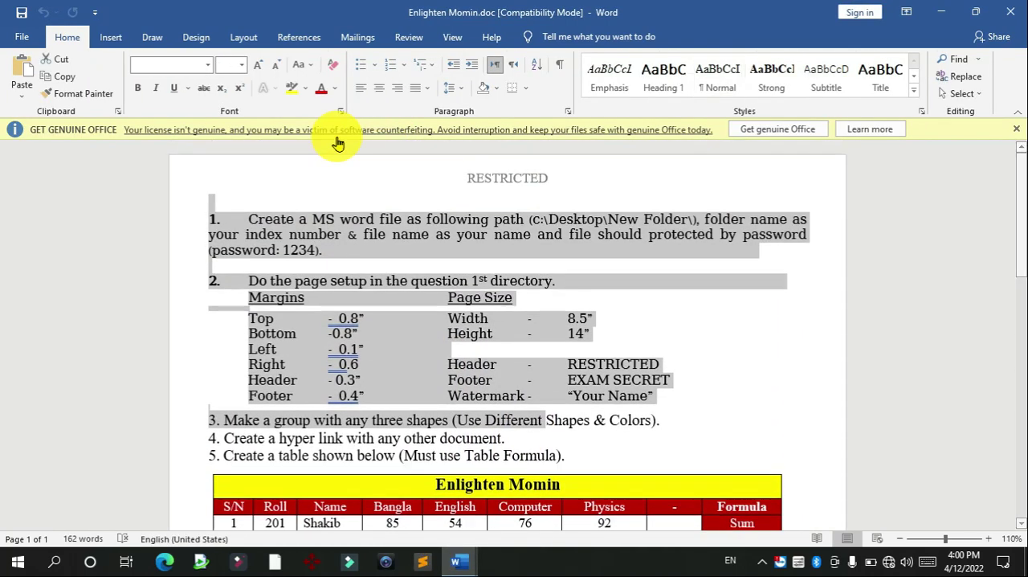
pyautogui.click(324, 88)
pyautogui.click(542, 257)
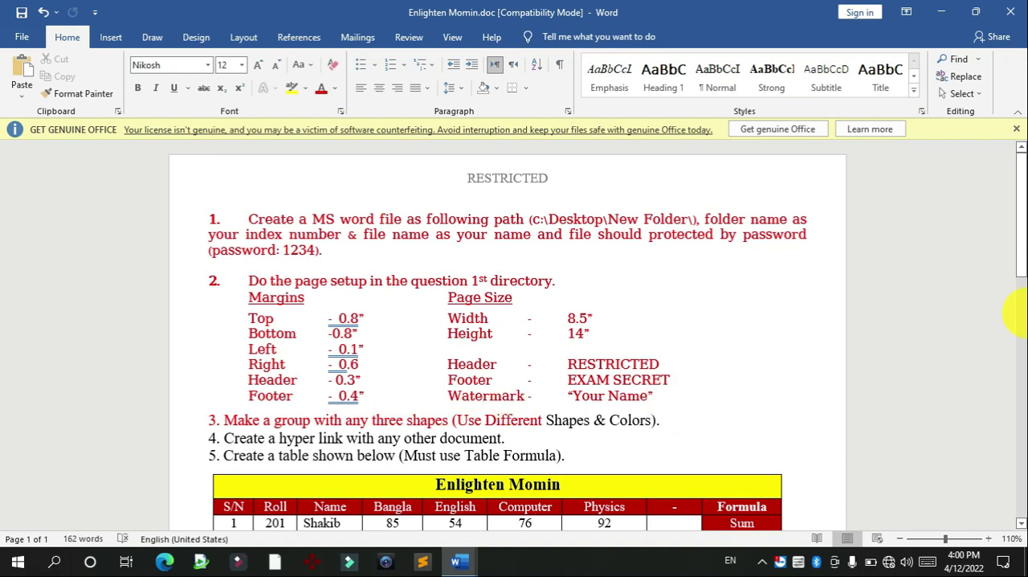
# Step: Insert three blank lines between task 5 and the Enlighten Momin table
pyautogui.scroll(-3, 1022, 254)
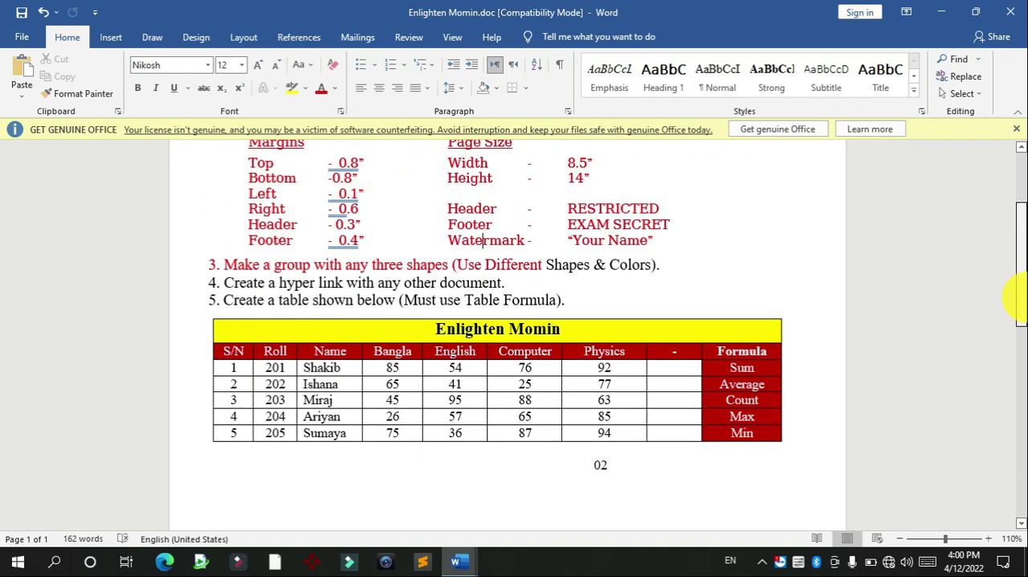
pyautogui.click(598, 306)
pyautogui.press('Return')
pyautogui.press('Return')
pyautogui.press('Return')
pyautogui.press('Return')
pyautogui.press('Return')
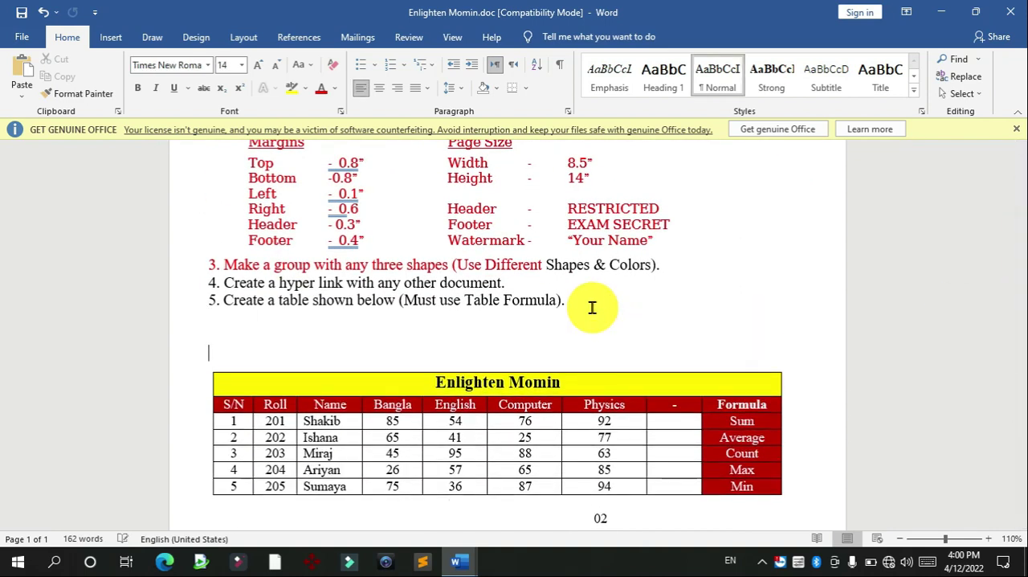
# Step: Dismiss the licence notice and insert the formula =SUM(LEFT) in the empty result cell of row S/N 1
pyautogui.moveTo(1021, 284); pyautogui.dragTo(1014, 345)
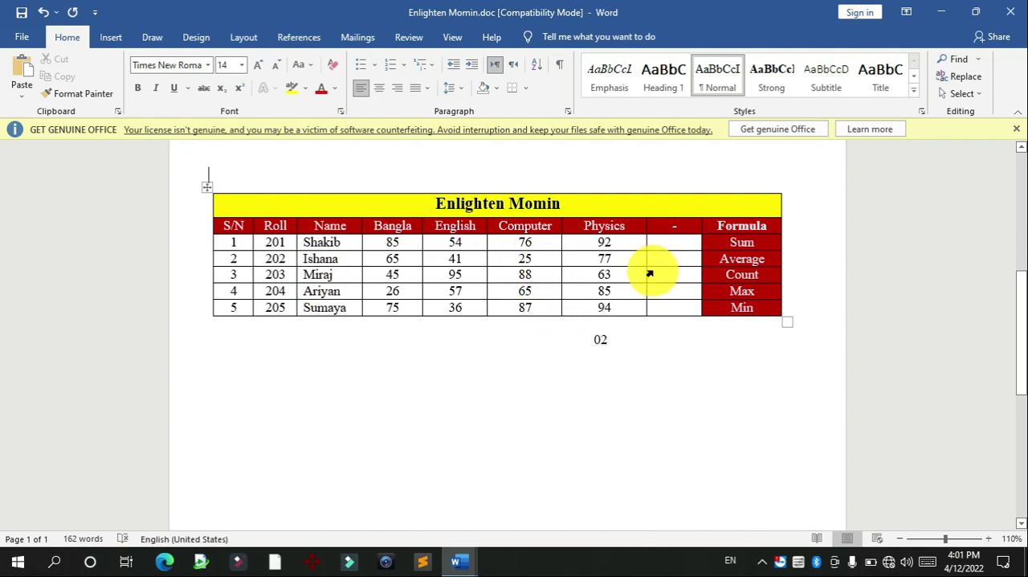
pyautogui.click(684, 240)
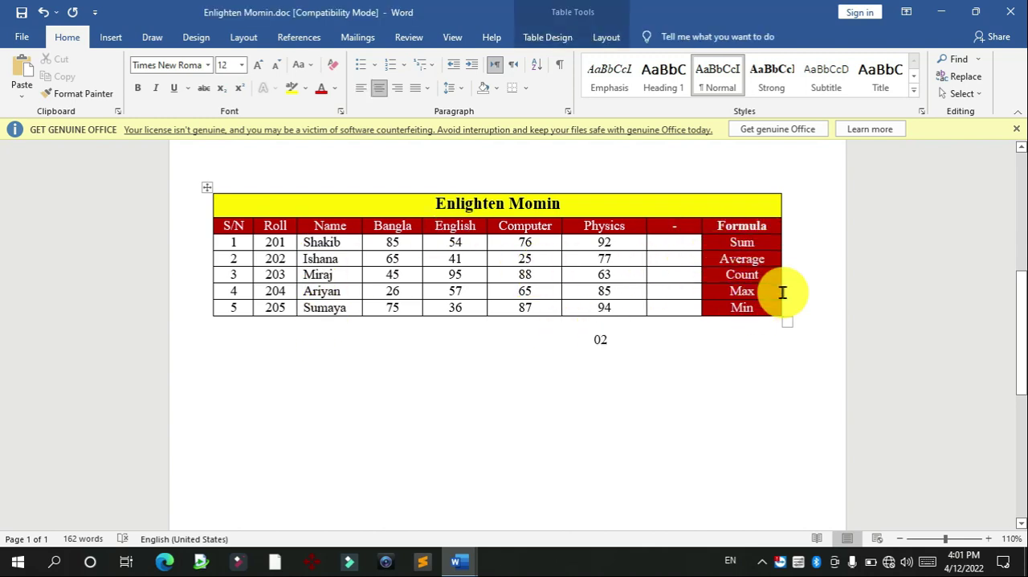
pyautogui.click(1016, 131)
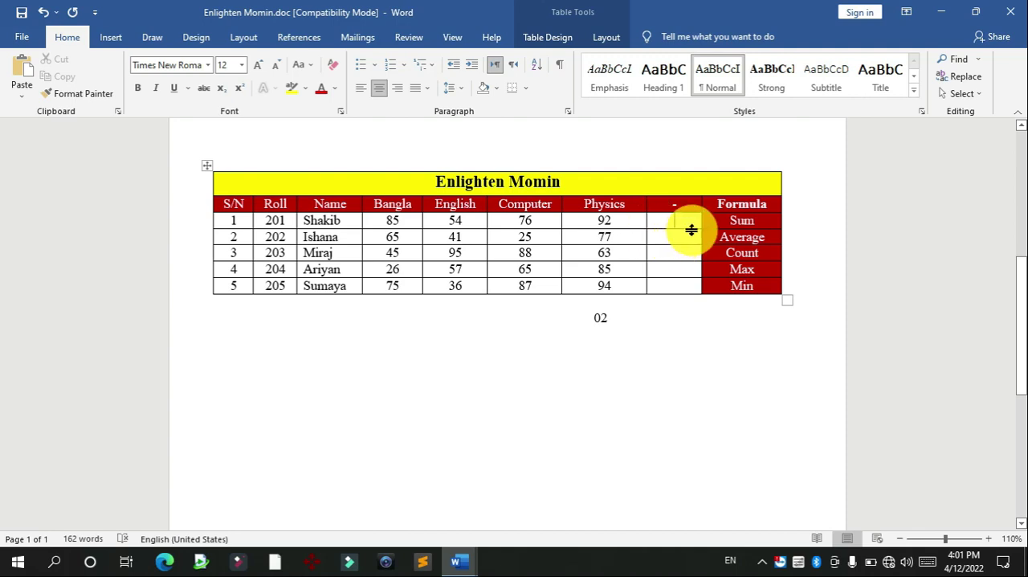
pyautogui.click(604, 36)
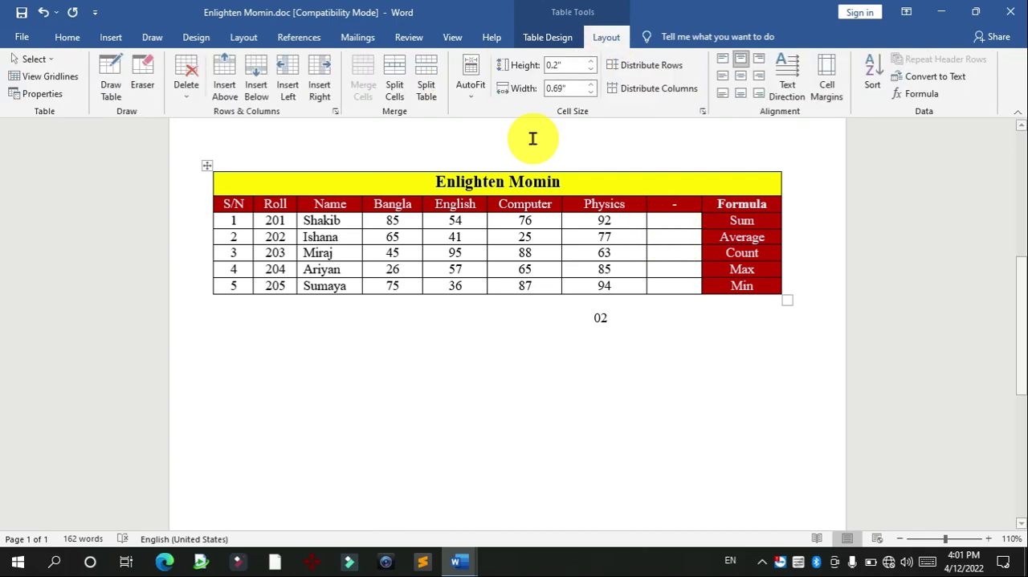
pyautogui.click(917, 95)
pyautogui.moveTo(771, 186); pyautogui.dragTo(558, 344)
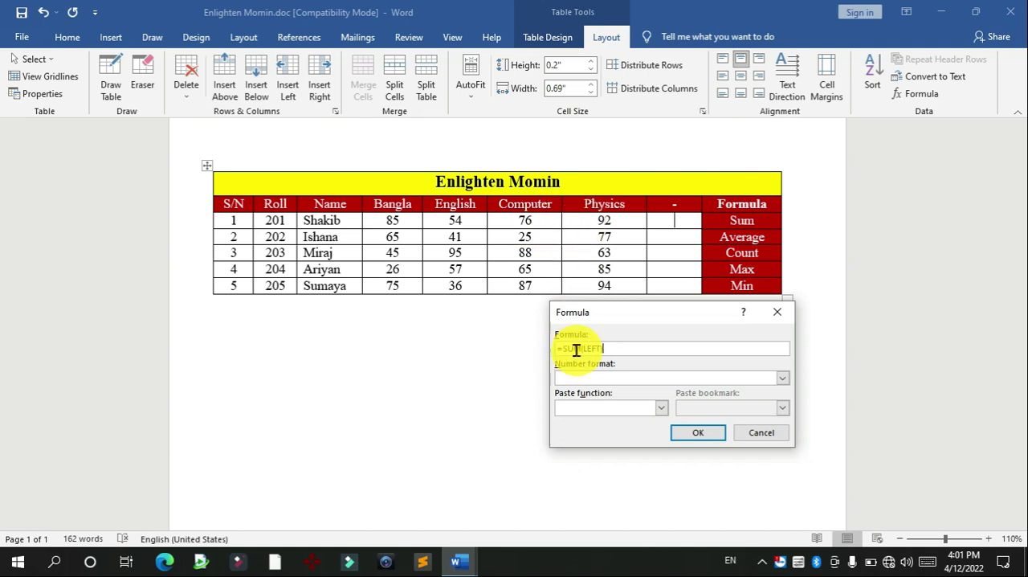
pyautogui.click(701, 434)
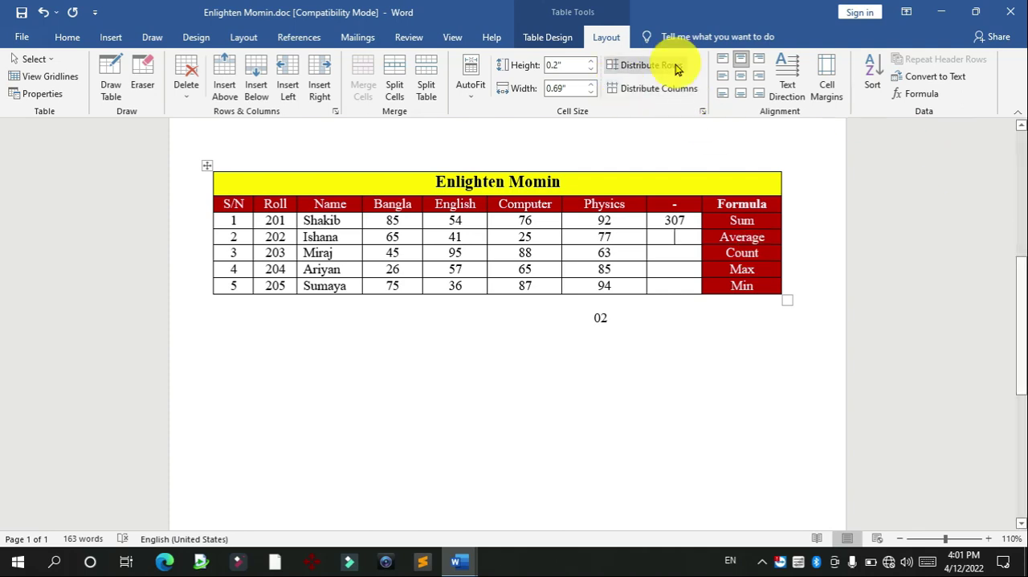
# Step: Insert the formula =AVERAGE(LEFT) in the result cell of row S/N 2, then reopen and confirm it
pyautogui.click(920, 107)
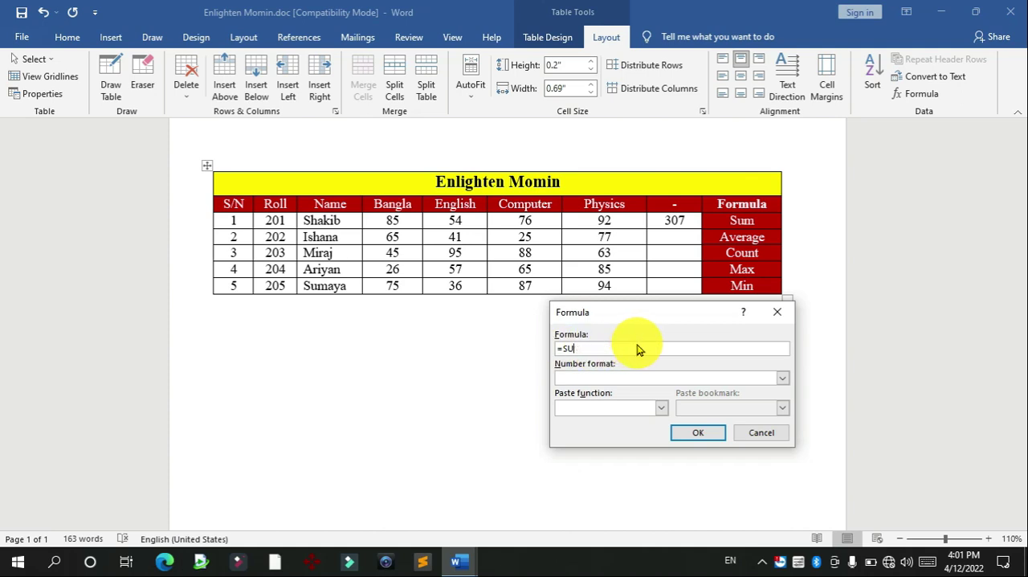
pyautogui.click(661, 408)
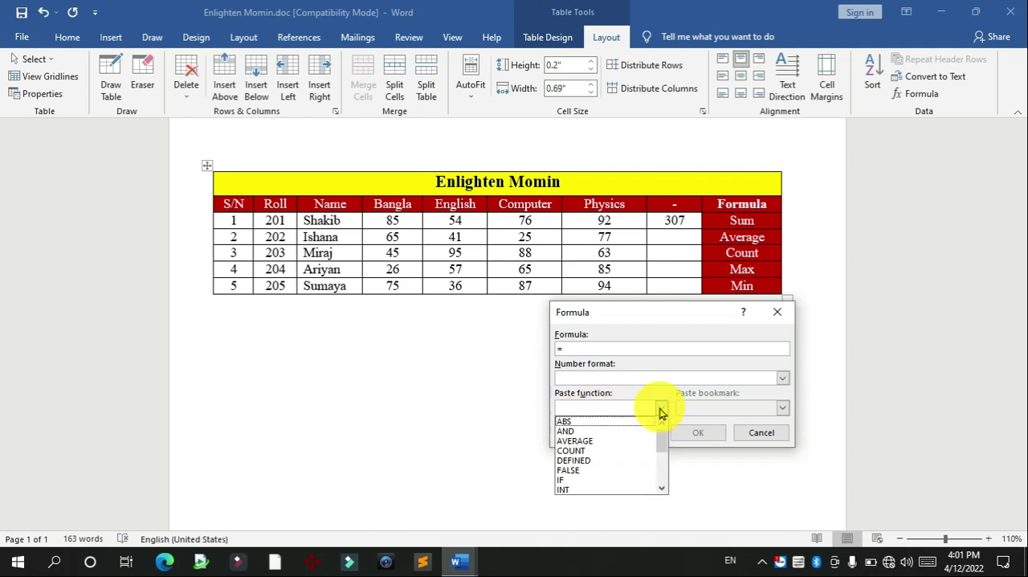
pyautogui.click(602, 440)
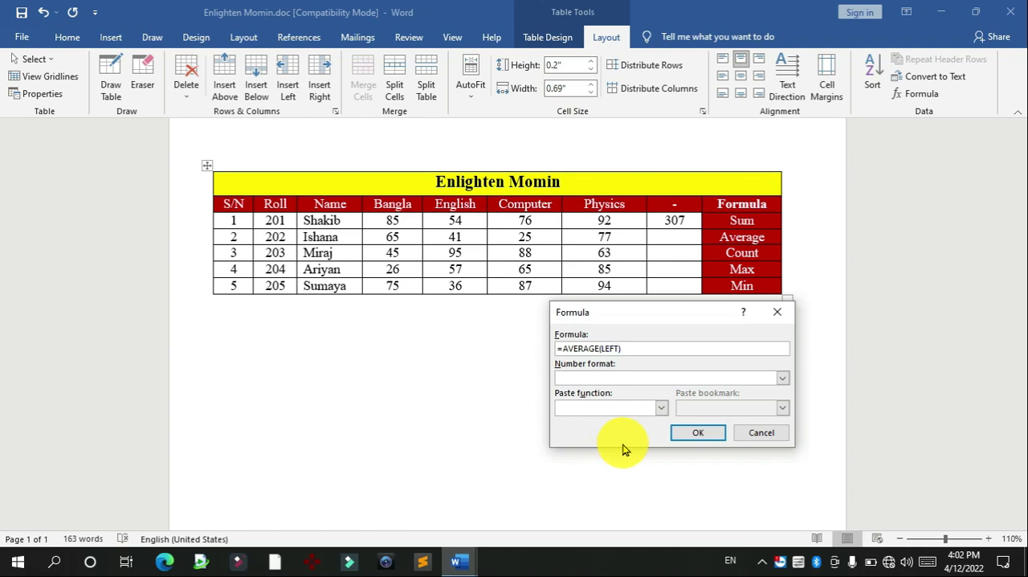
pyautogui.click(695, 437)
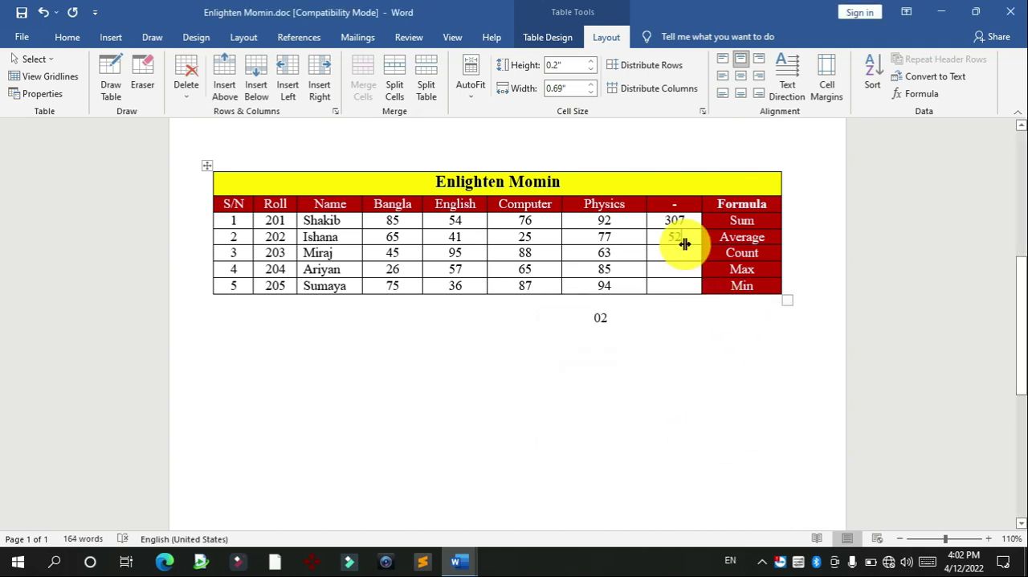
pyautogui.click(920, 93)
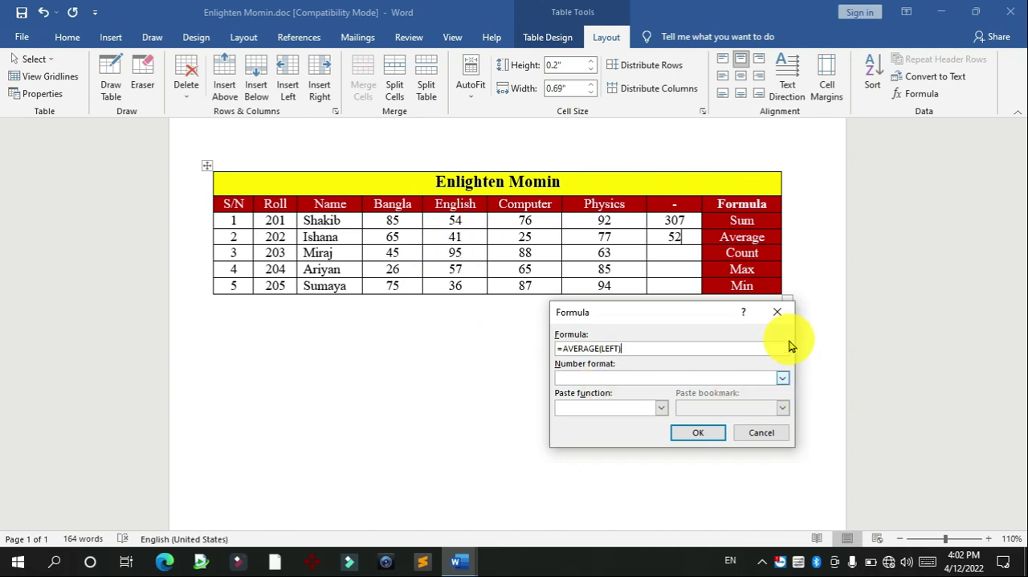
pyautogui.press('Return')
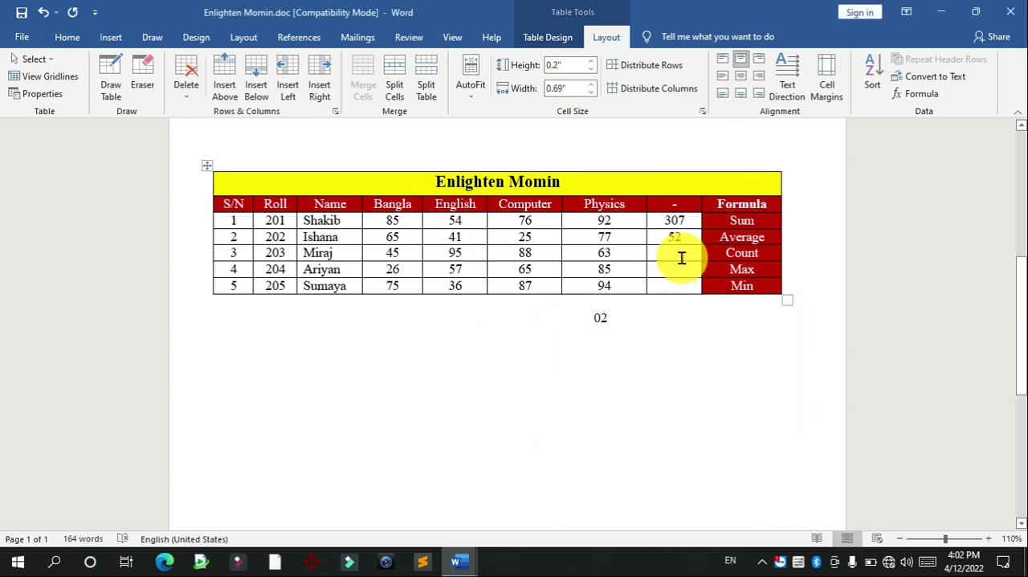
# Step: Insert the formula =COUNT(LEFT) in the result cell of row S/N 3 and move to the result cell of row S/N 4
pyautogui.click(914, 94)
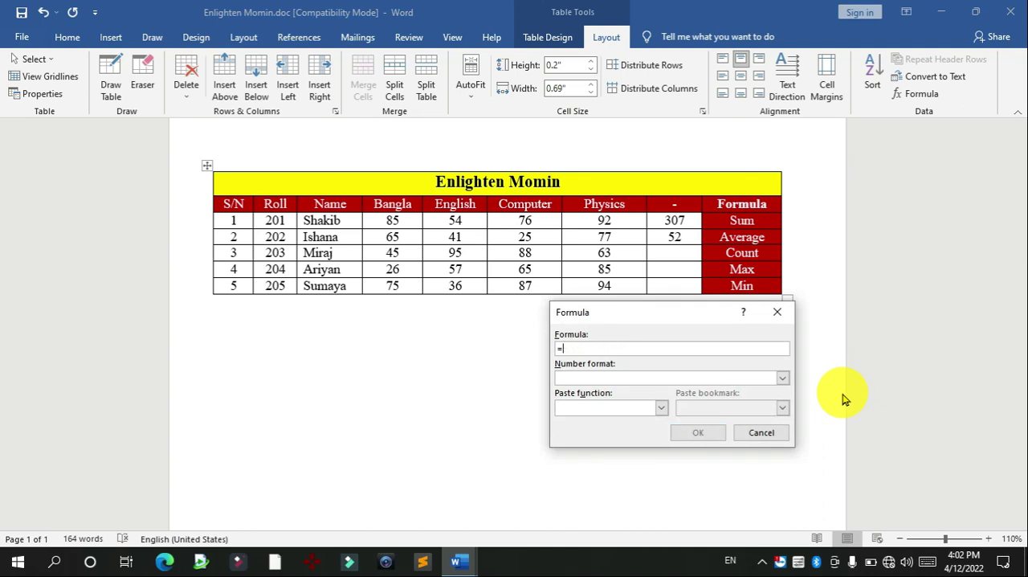
pyautogui.click(661, 408)
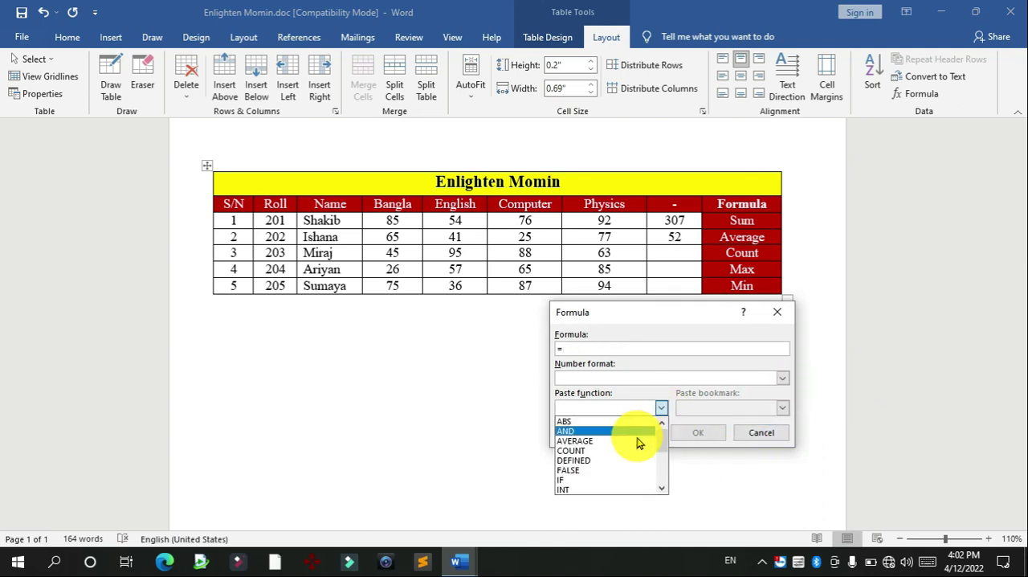
pyautogui.click(631, 456)
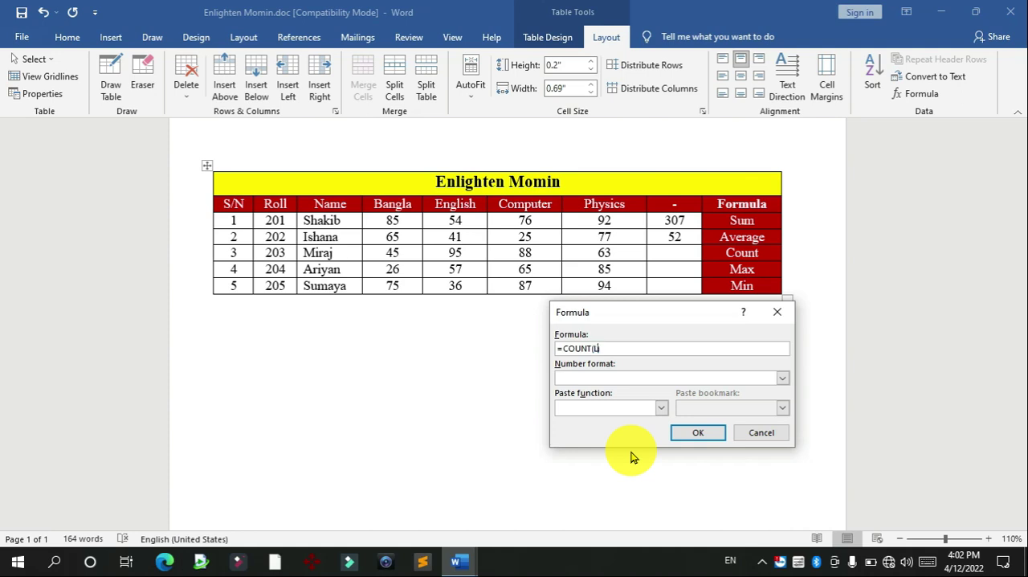
pyautogui.click(715, 432)
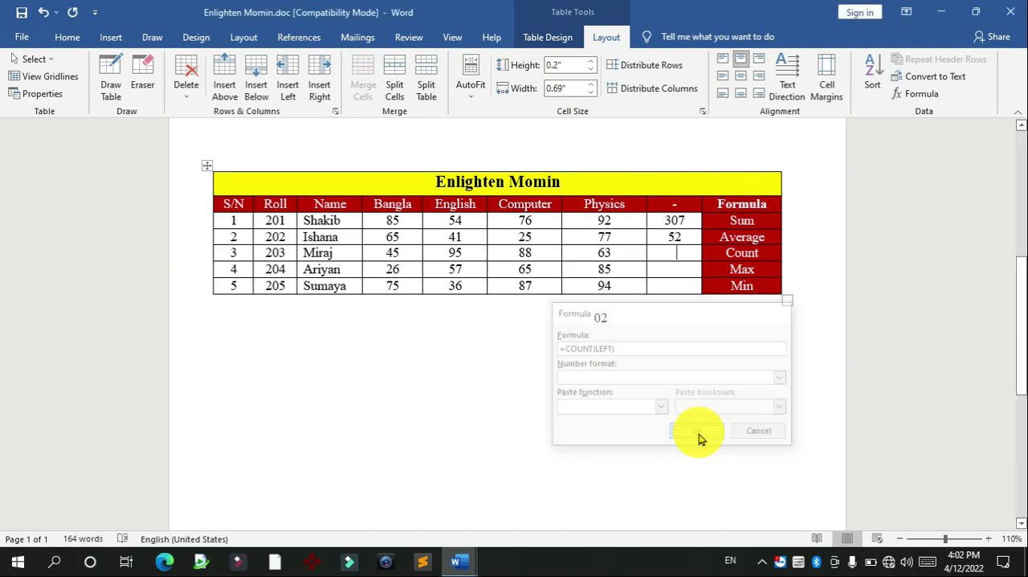
pyautogui.click(684, 269)
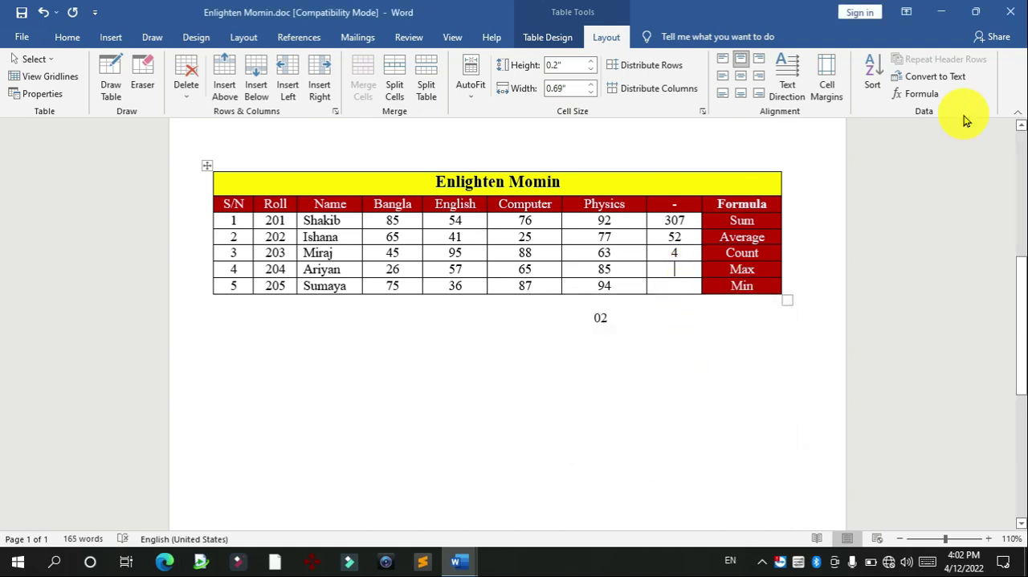
# Step: Insert a formula nesting MAX of the cells to the left inside INT in the result cell of row S/N 4
pyautogui.click(916, 93)
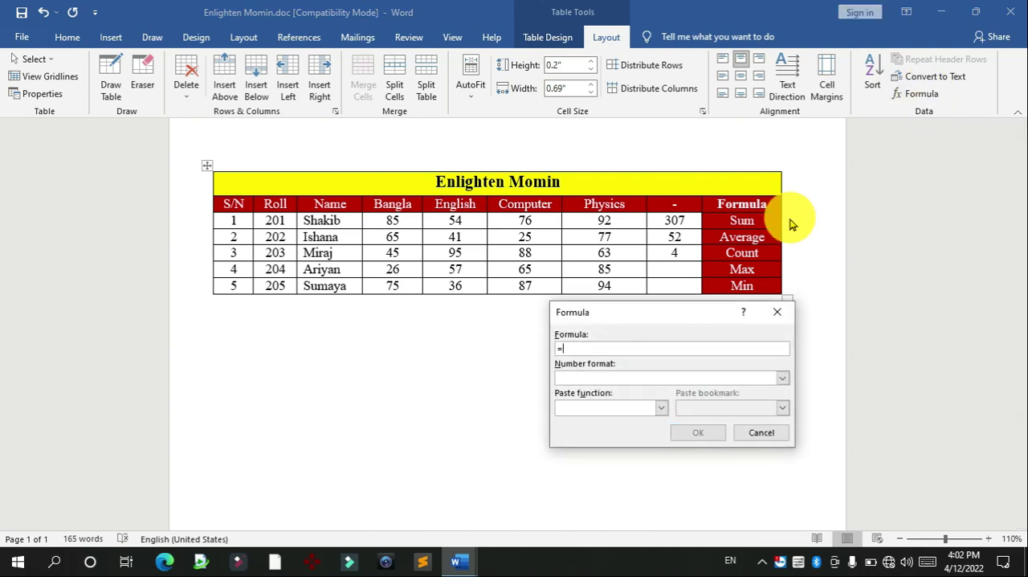
pyautogui.click(661, 411)
pyautogui.moveTo(664, 443); pyautogui.dragTo(654, 457)
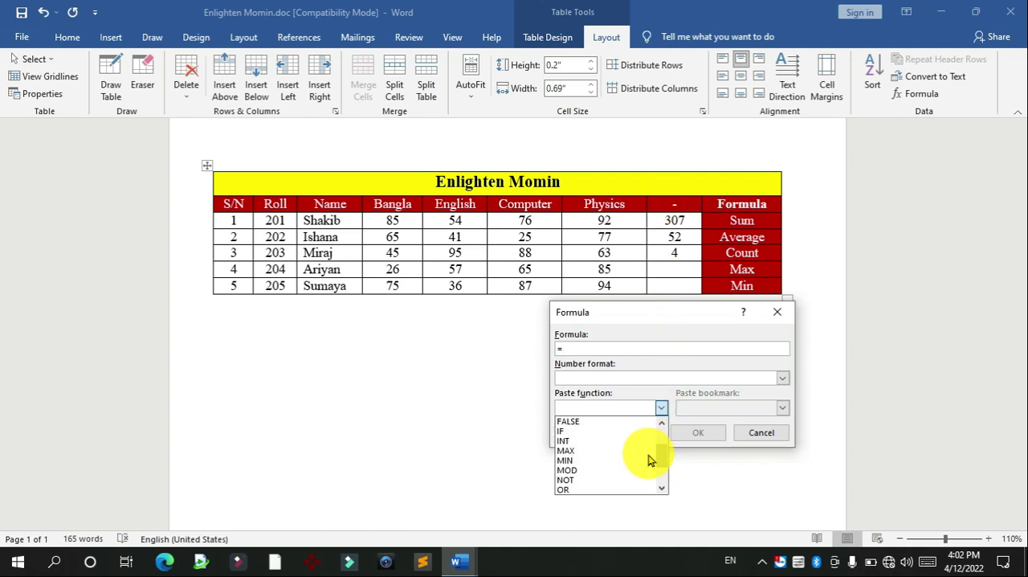
pyautogui.click(566, 441)
pyautogui.click(661, 407)
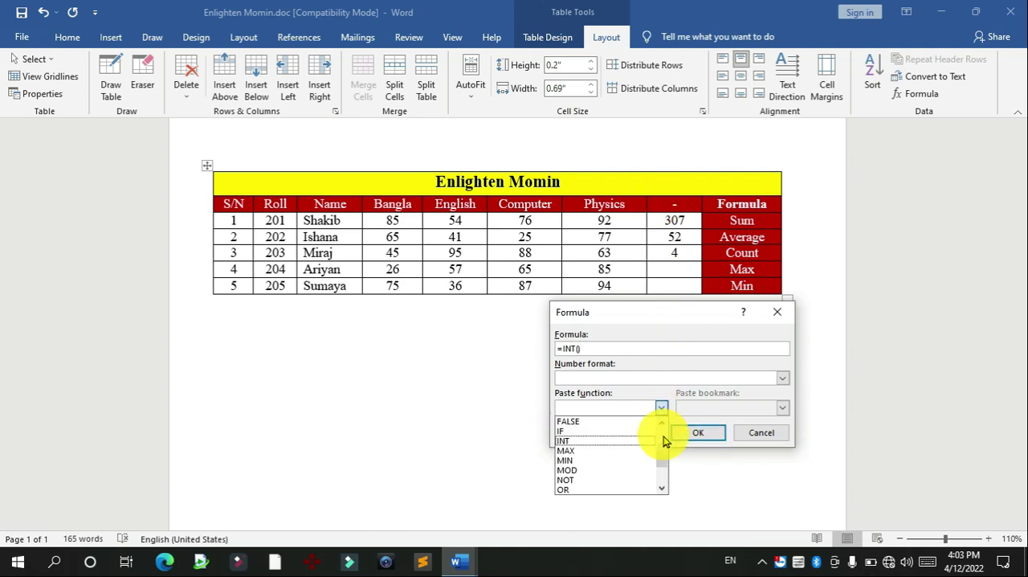
pyautogui.click(580, 452)
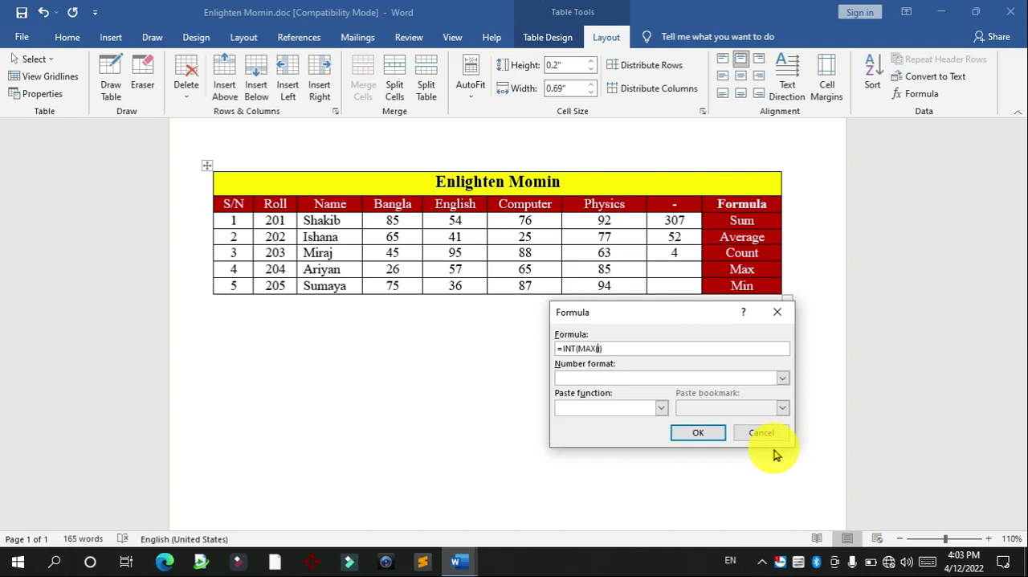
pyautogui.press('Return')
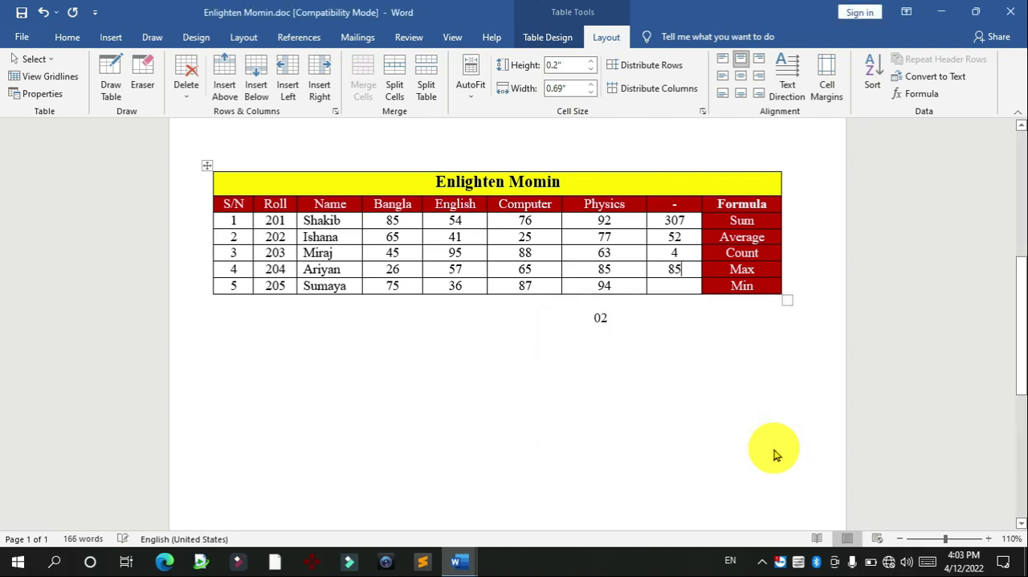
# Step: Insert a MIN formula over the cells to the left in row S/N 5's result cell and delete the stray 02 below the table
pyautogui.click(677, 283)
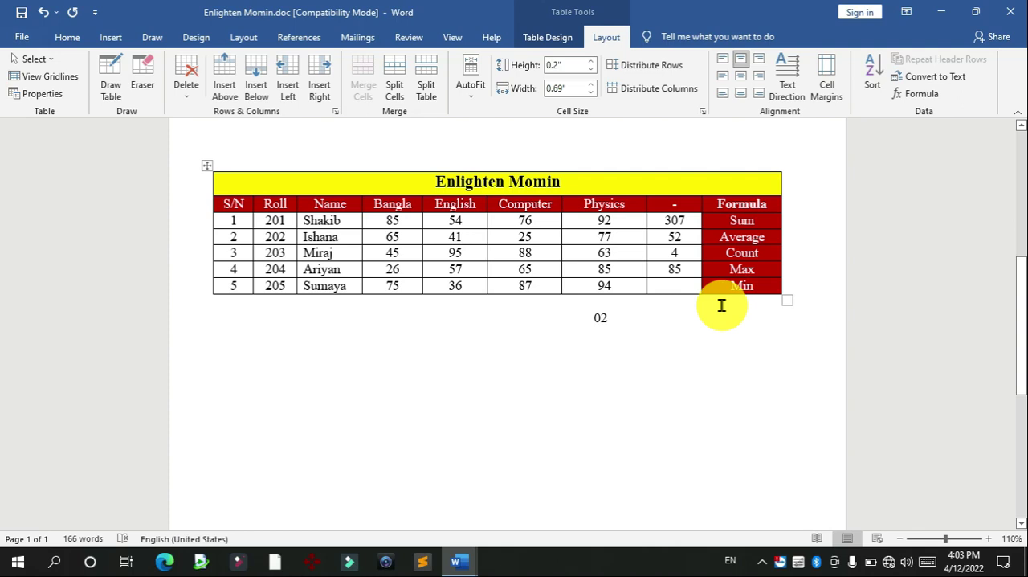
pyautogui.click(916, 94)
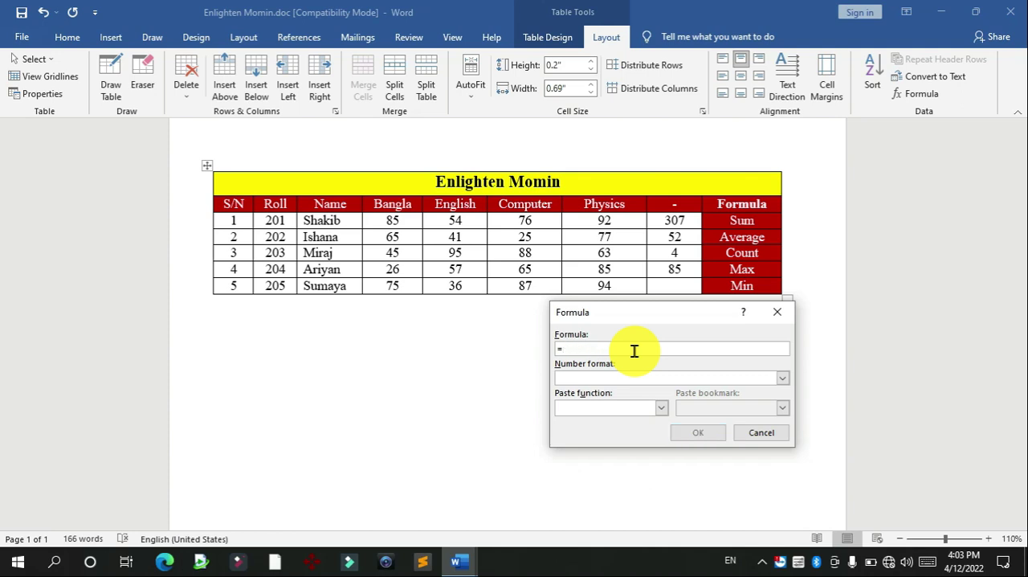
pyautogui.click(661, 408)
pyautogui.scroll(-2, 651, 454)
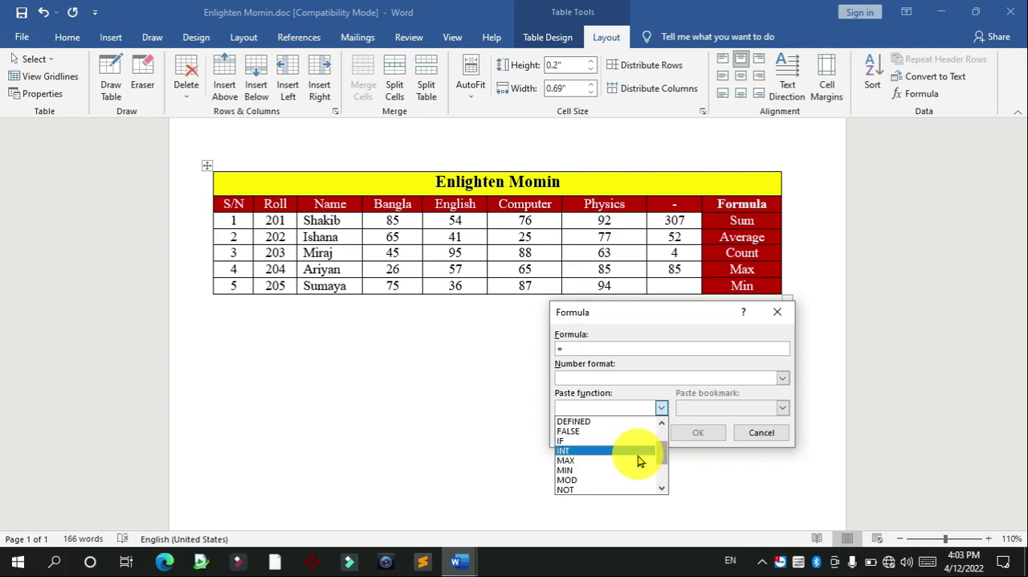
pyautogui.click(583, 470)
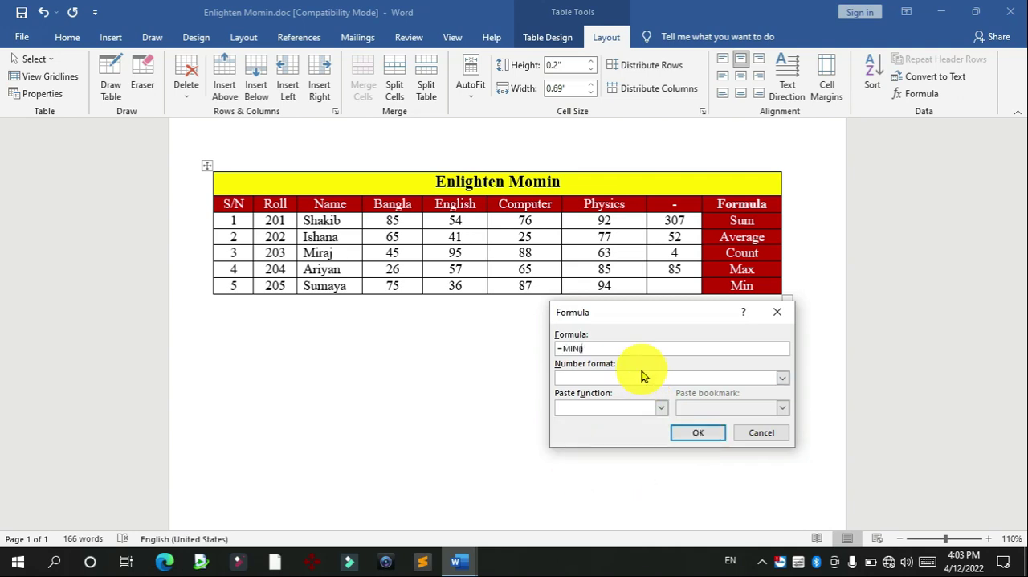
pyautogui.press('Return')
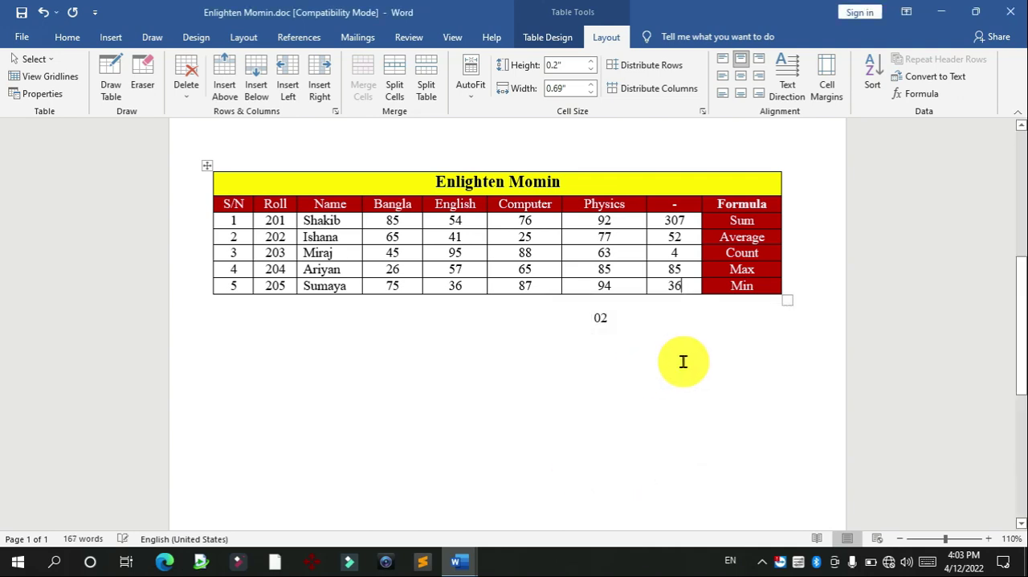
pyautogui.moveTo(625, 330); pyautogui.dragTo(548, 321)
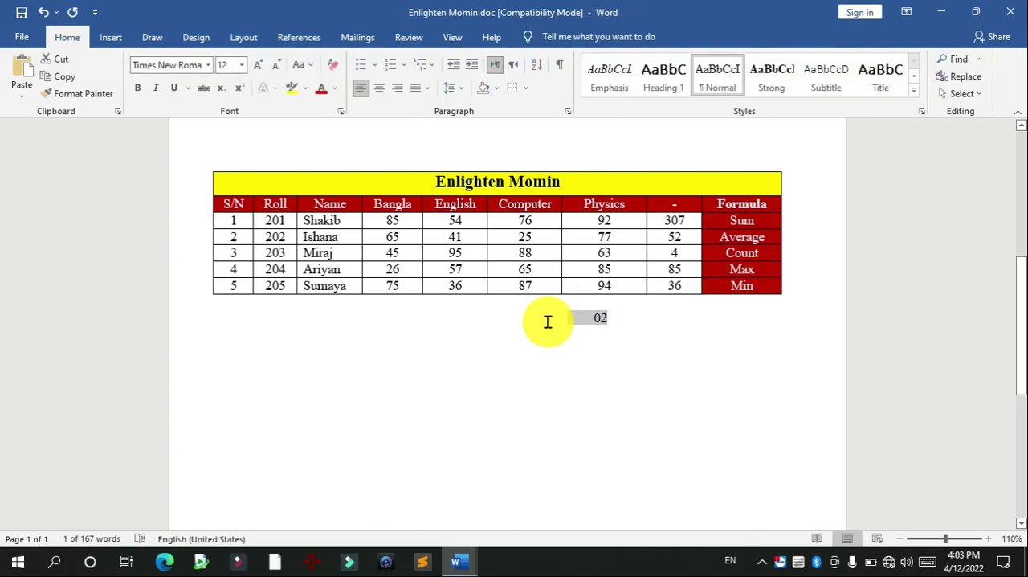
pyautogui.press('Delete')
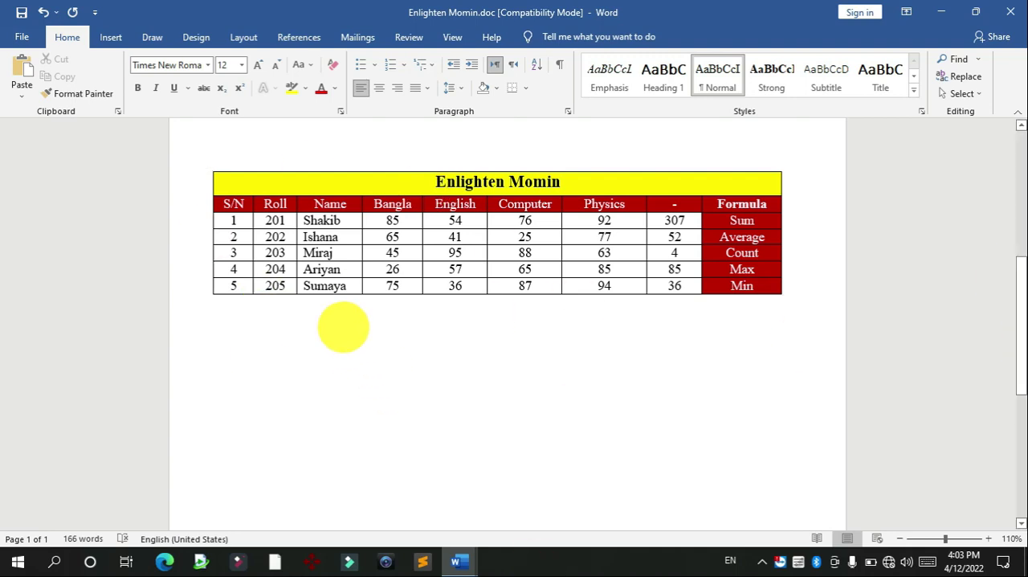
# Step: Shade the whole Roll column, including its header cell, with the standard orange color
pyautogui.moveTo(274, 221); pyautogui.dragTo(275, 286)
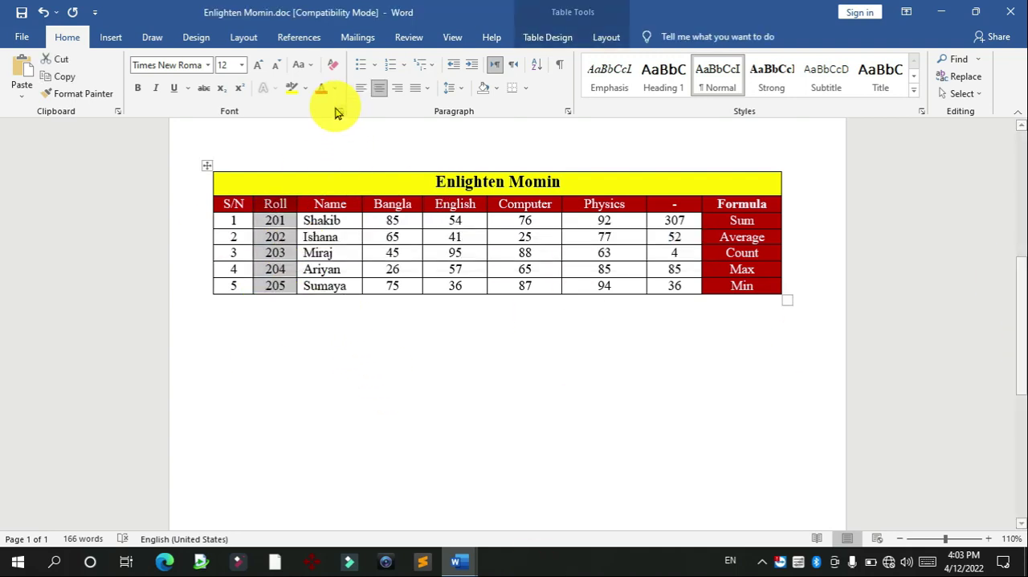
pyautogui.click(496, 88)
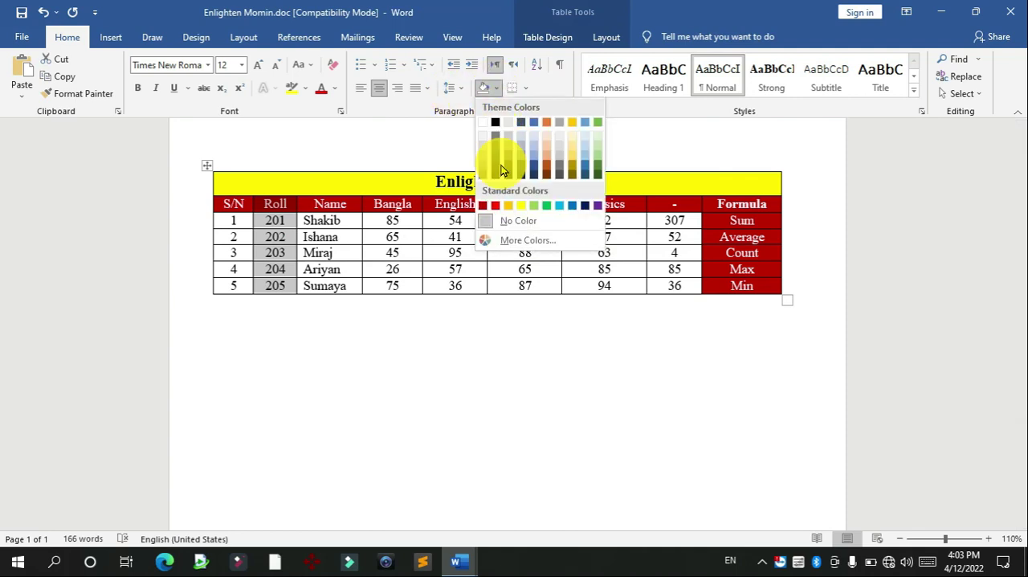
pyautogui.click(509, 205)
pyautogui.click(413, 362)
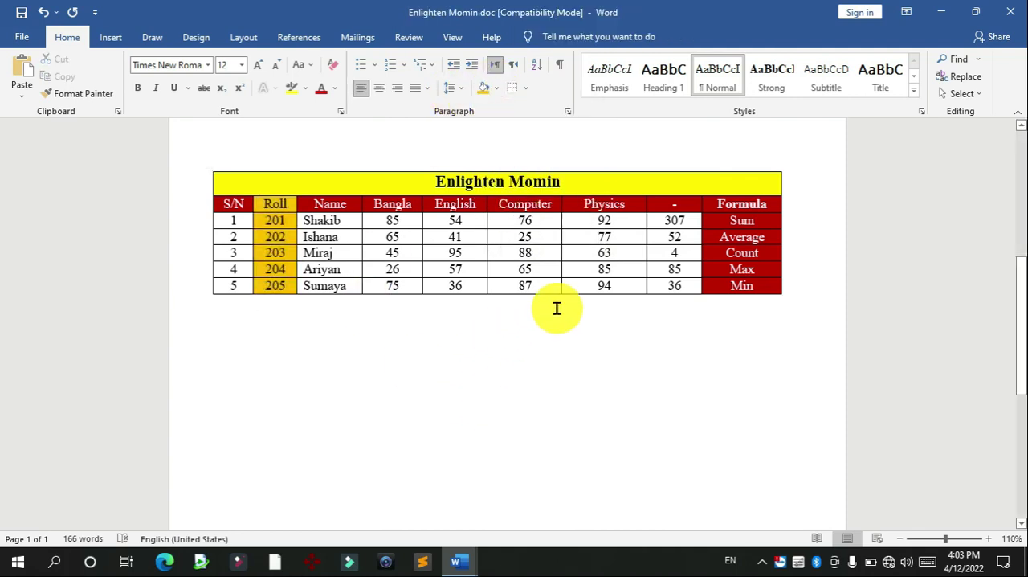
# Step: Set the font color of the Bangla, English and Computer marks in all five student rows to standard dark blue
pyautogui.moveTo(541, 284); pyautogui.dragTo(367, 225)
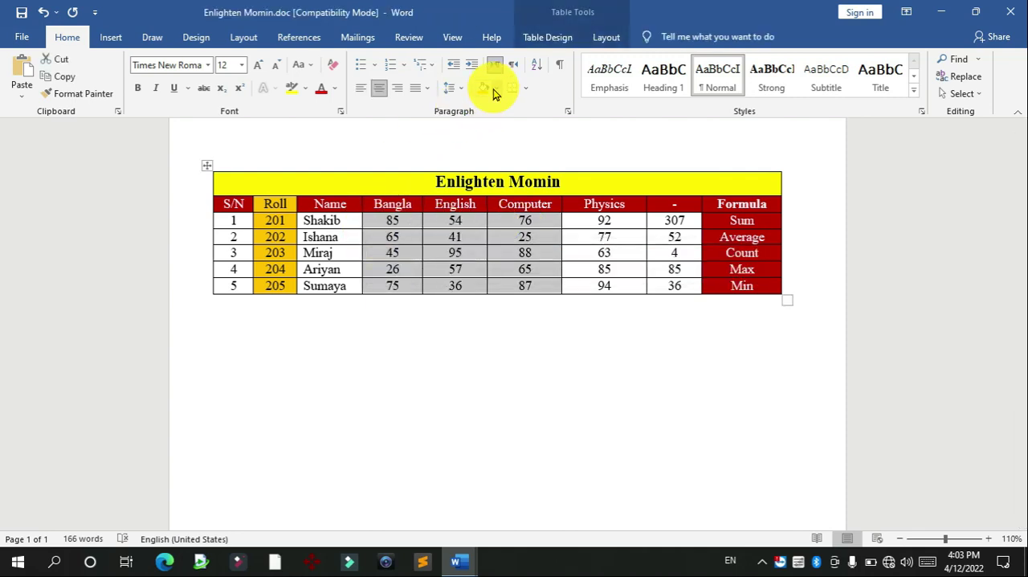
pyautogui.click(335, 88)
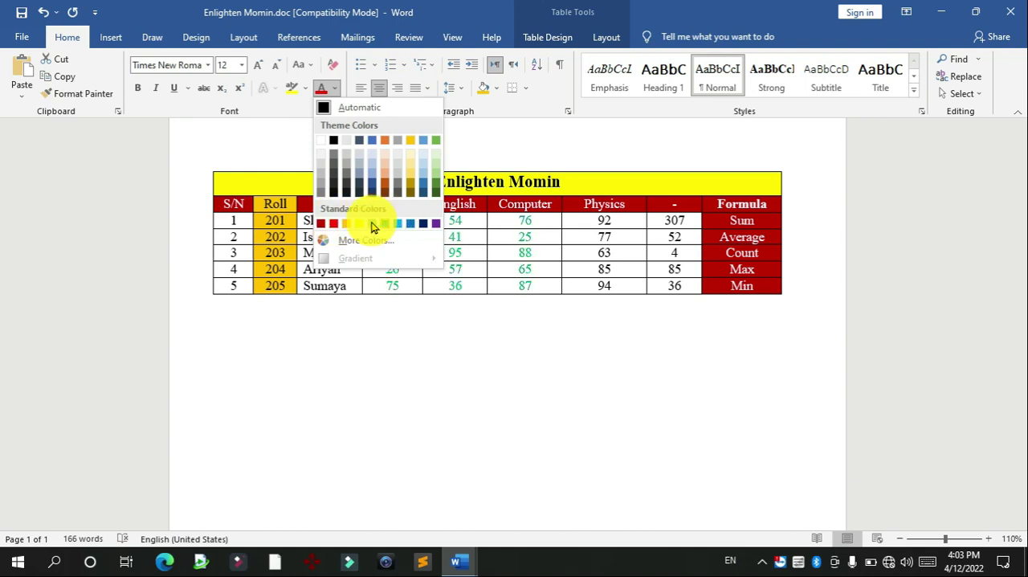
pyautogui.click(423, 224)
pyautogui.click(564, 388)
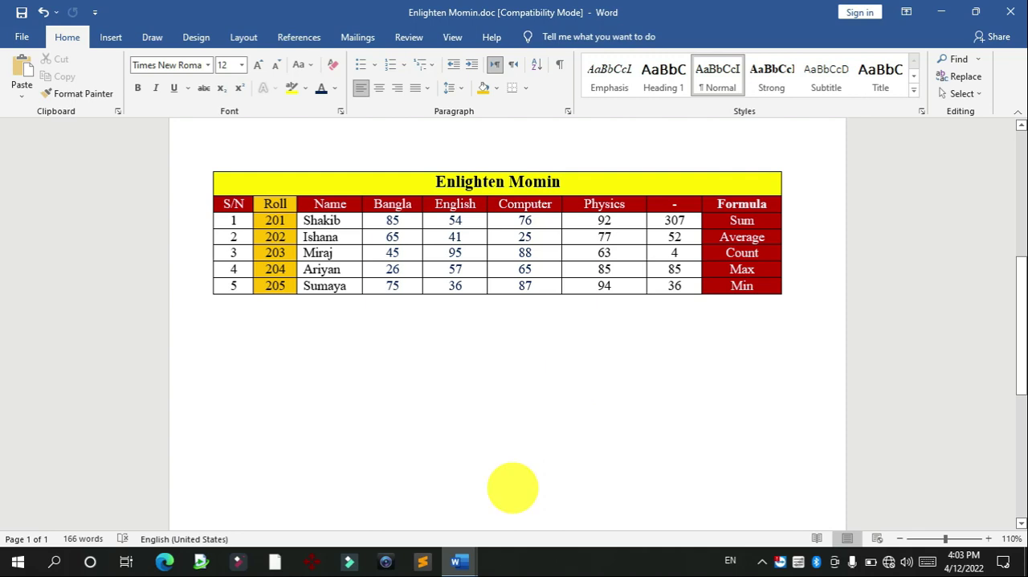
# Step: Review the exam task list above the table in Enlighten Momin.doc, then minimize it to return to Enlighten Momin.docx
pyautogui.moveTo(459, 561)
pyautogui.click(401, 487)
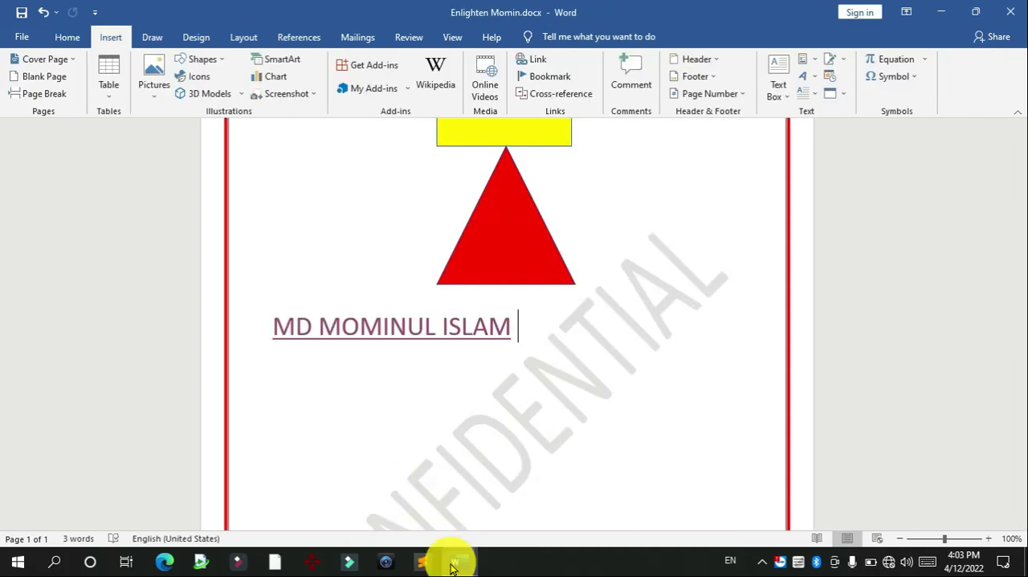
pyautogui.click(491, 476)
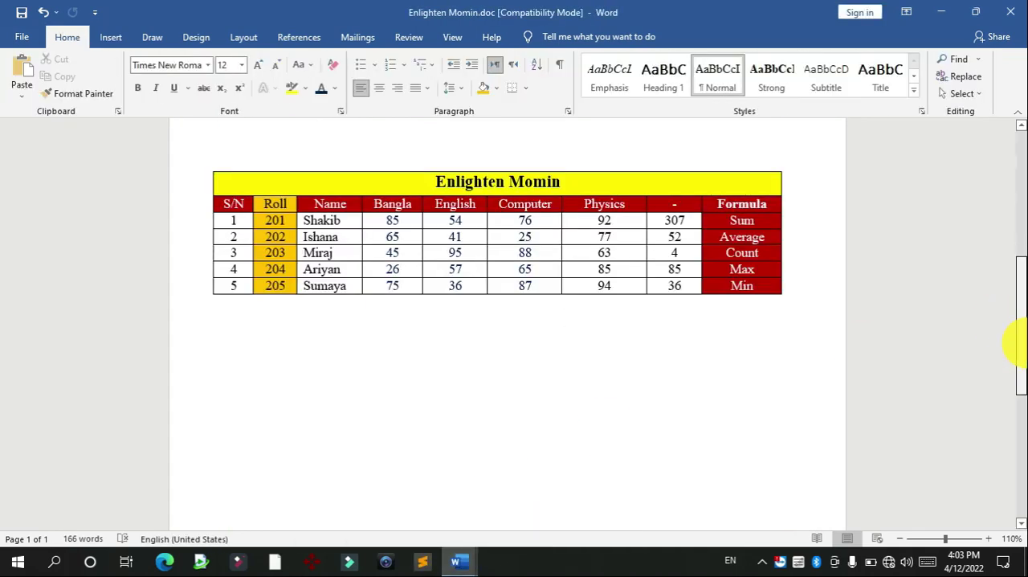
pyautogui.moveTo(1019, 341); pyautogui.dragTo(1018, 185)
pyautogui.scroll(-1, 1019, 209)
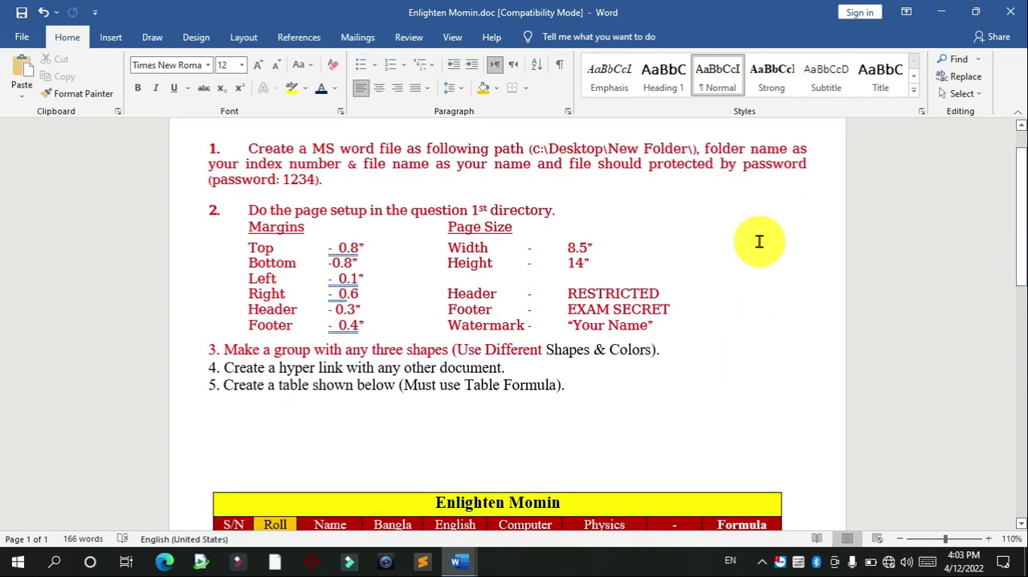
pyautogui.scroll(-5, 1022, 177)
pyautogui.click(941, 12)
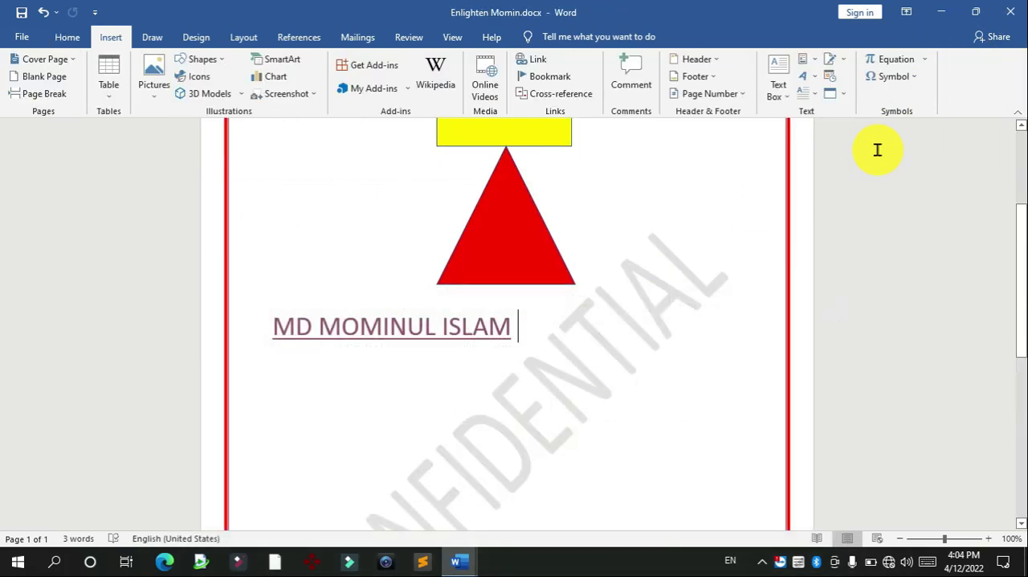